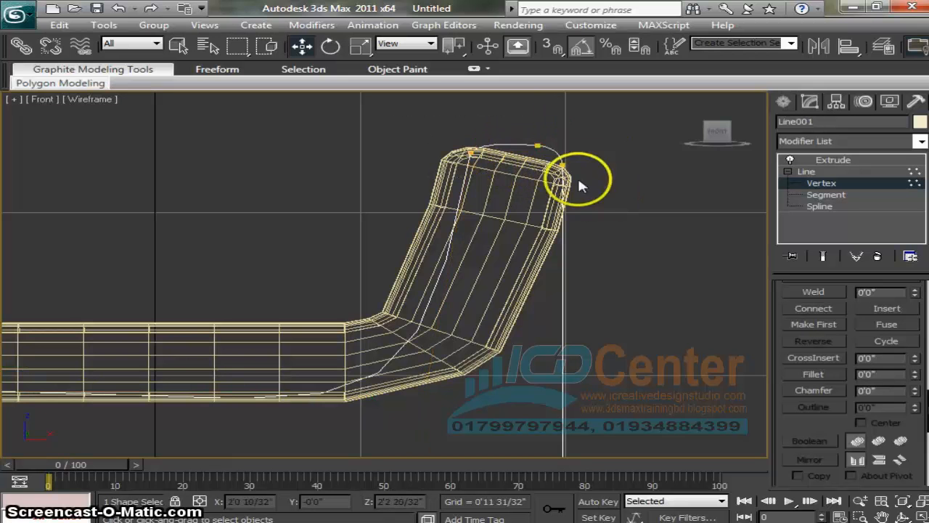
- Convert the line's vertices near the backrest's upper rear corner to the Corner type
right_click(543, 176)
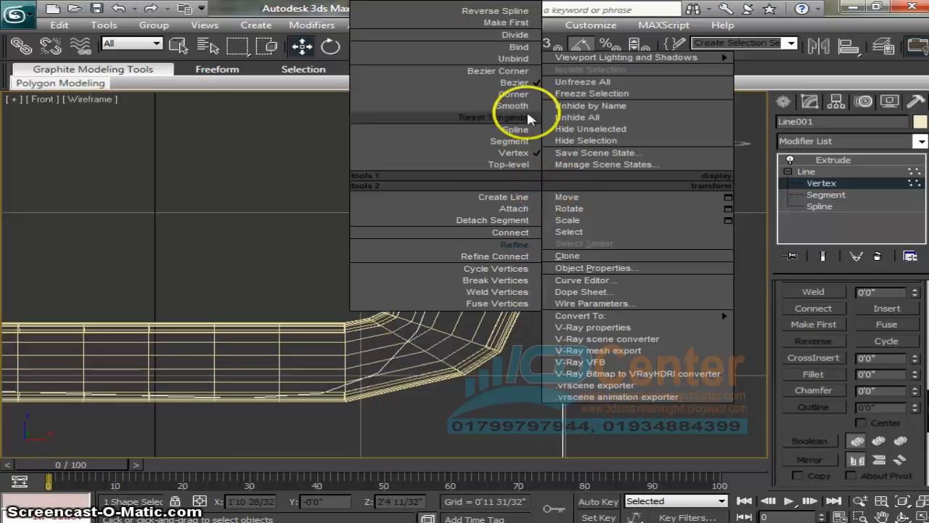
left_click(510, 96)
middle_click_drag(609, 198, 590, 262)
scroll(589, 262, "up", 2)
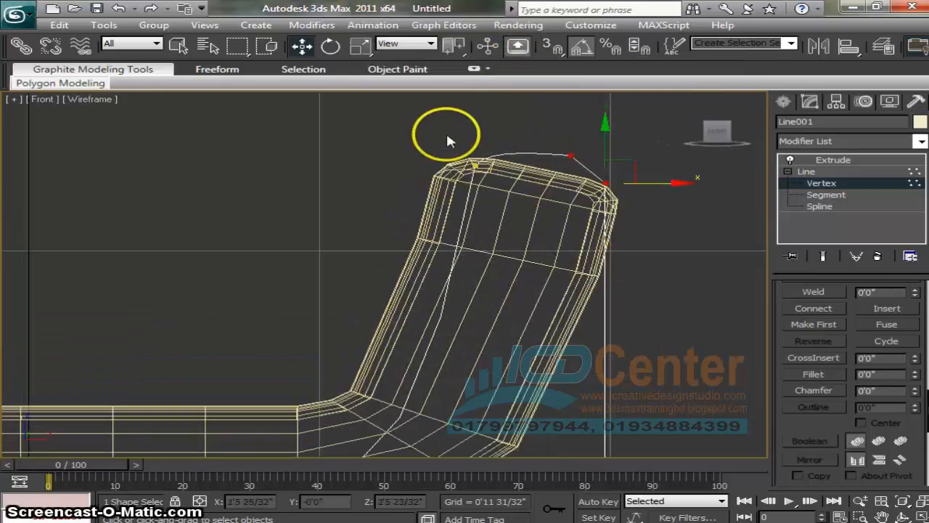
- Move the line's top vertex beside the backrest's upper rear corner, to about X 1'10 22/32" and Z 2'3 6/32"
left_click_drag(447, 137, 573, 158)
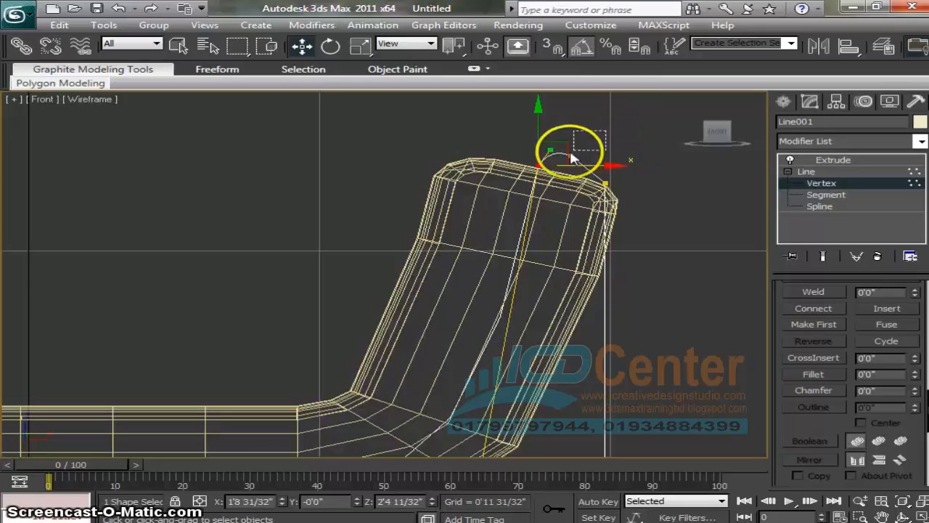
left_click(658, 178)
left_click_drag(501, 137, 587, 198)
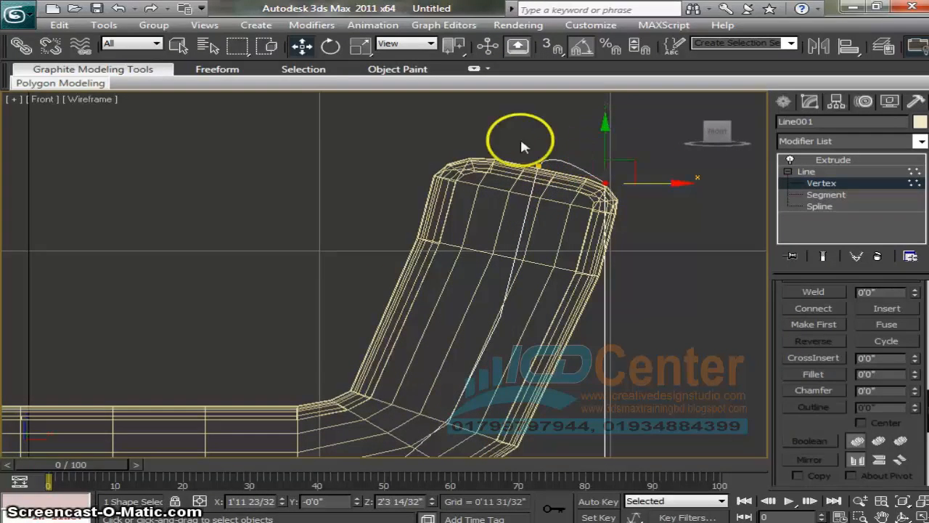
left_click_drag(549, 140, 637, 184)
scroll(653, 217, "down", 4)
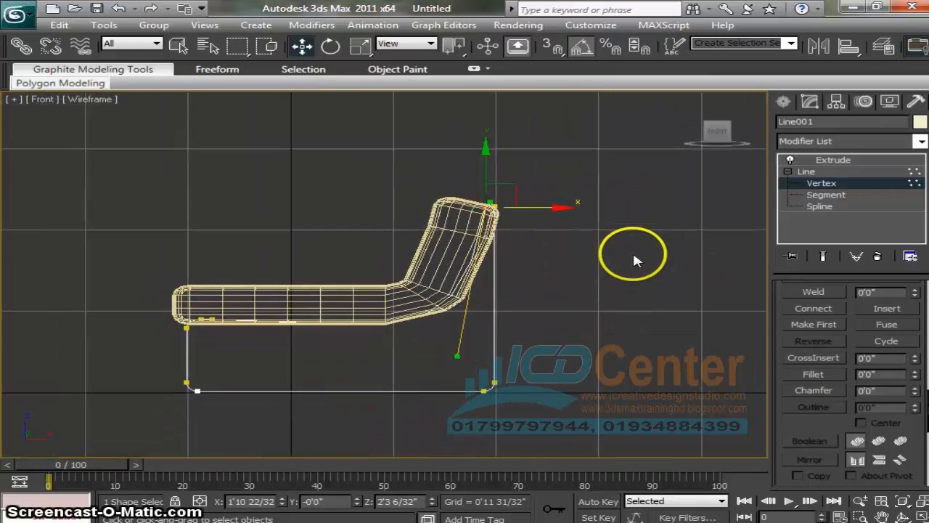
scroll(632, 254, "up", 1)
middle_click_drag(586, 289, 595, 277)
- Finish vertex editing on the line and open the chamfer box cushion for Edit Poly vertex editing
left_click(806, 172)
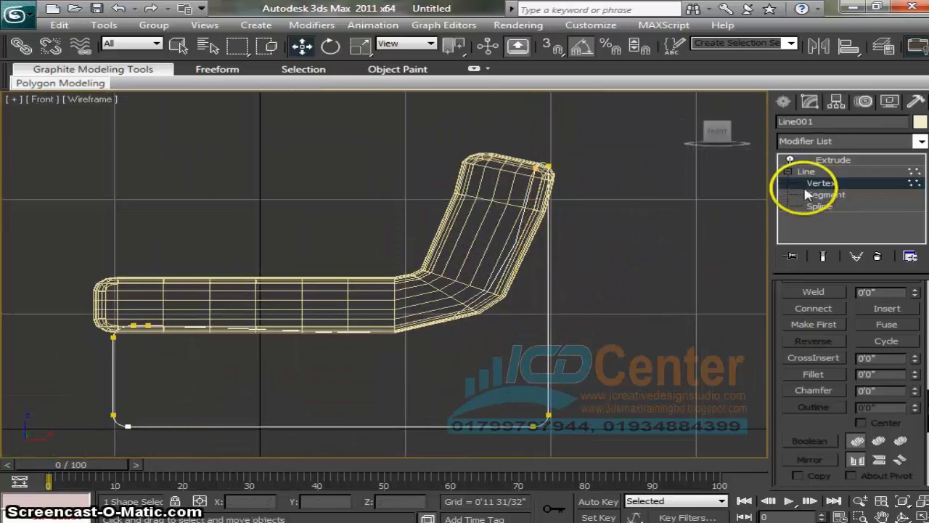
left_click(432, 208)
left_click(451, 202)
scroll(453, 201, "up", 3)
scroll(508, 242, "down", 3)
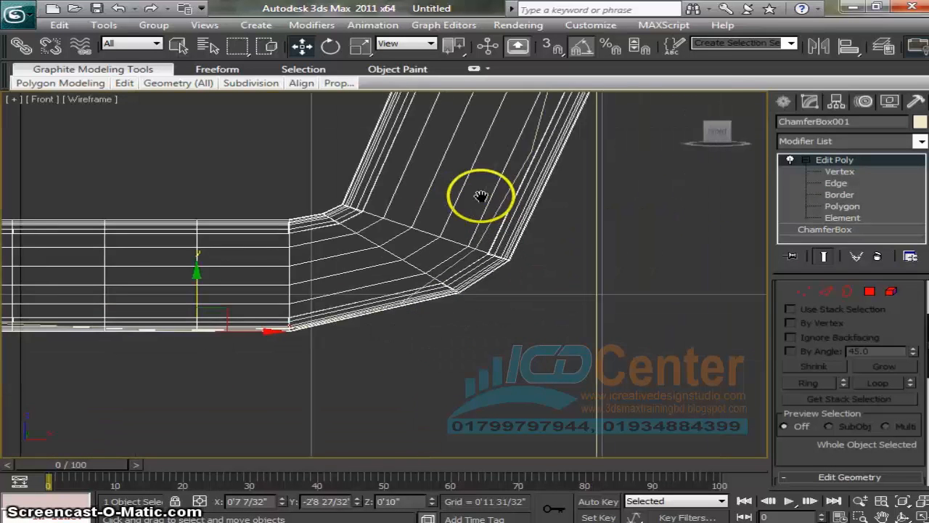
middle_click_drag(635, 283, 659, 294)
left_click(804, 293)
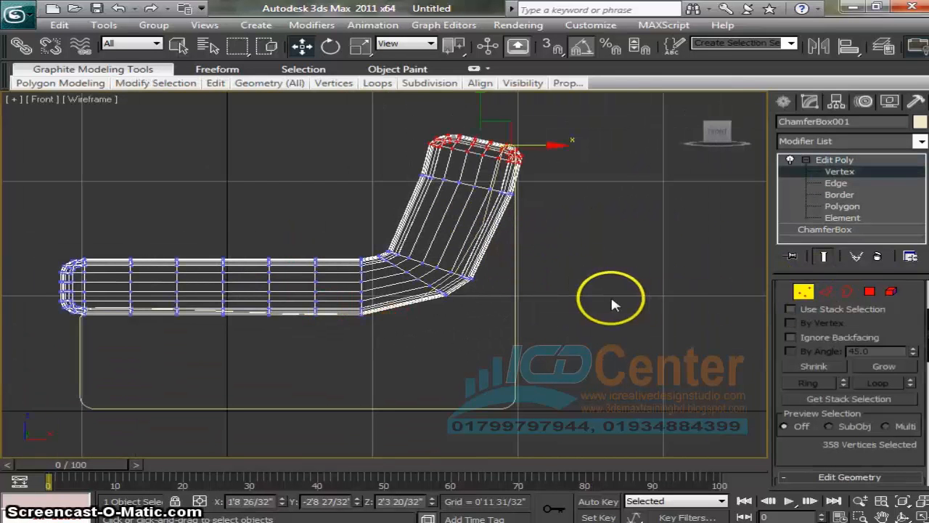
- Select the whole vertex row at the backrest's base, raise it and shift it about 0'0 30/32" toward the rear
scroll(556, 279, "up", 5)
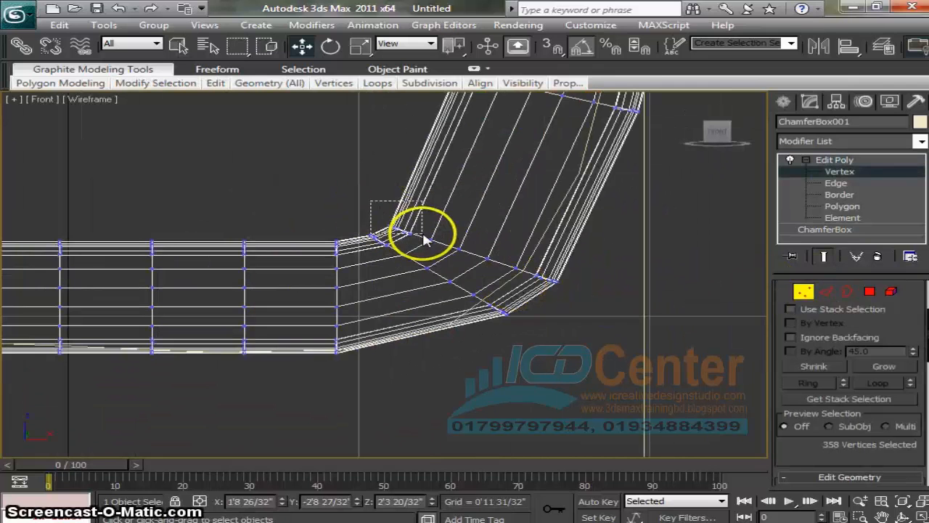
left_click_drag(425, 240, 435, 236)
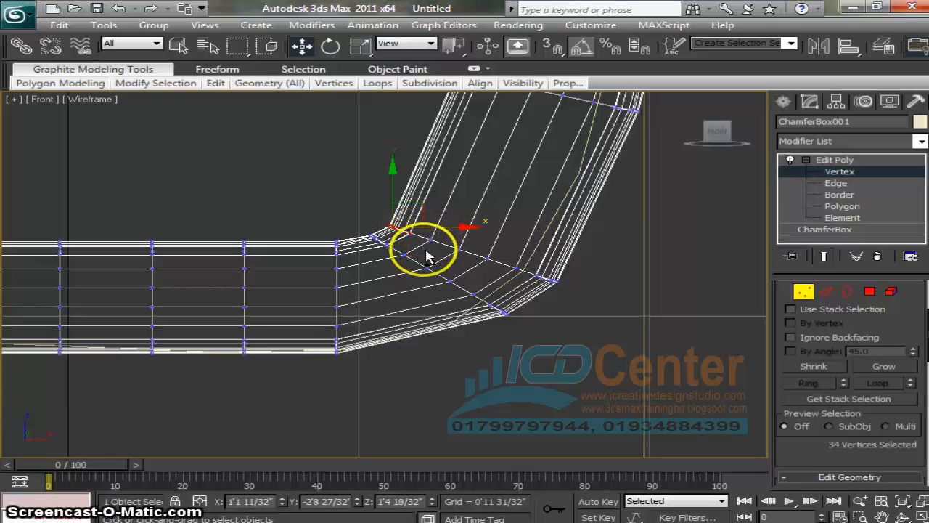
left_click(462, 272, "ctrl")
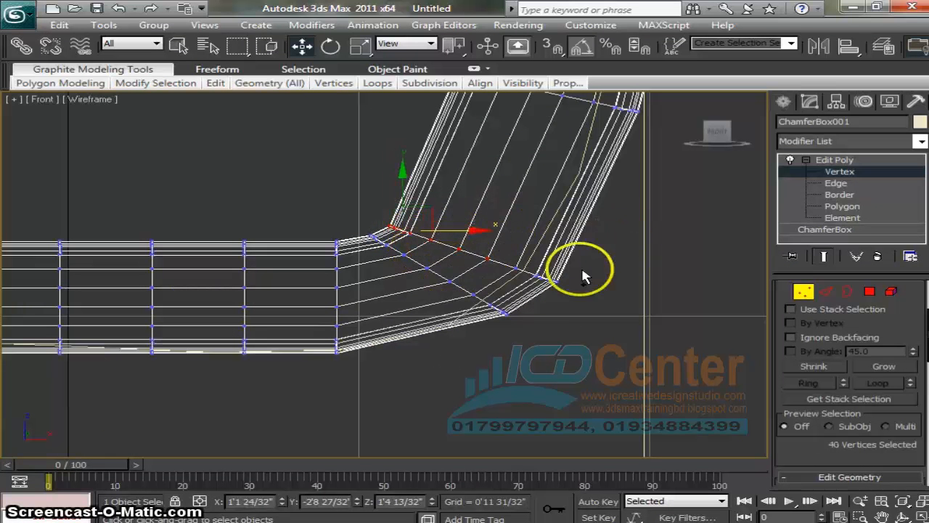
mouse_move(487, 212)
left_mouse_down()
mouse_move(473, 202)
mouse_move(491, 182)
mouse_move(468, 210)
left_mouse_up()
key("ctrl+z")
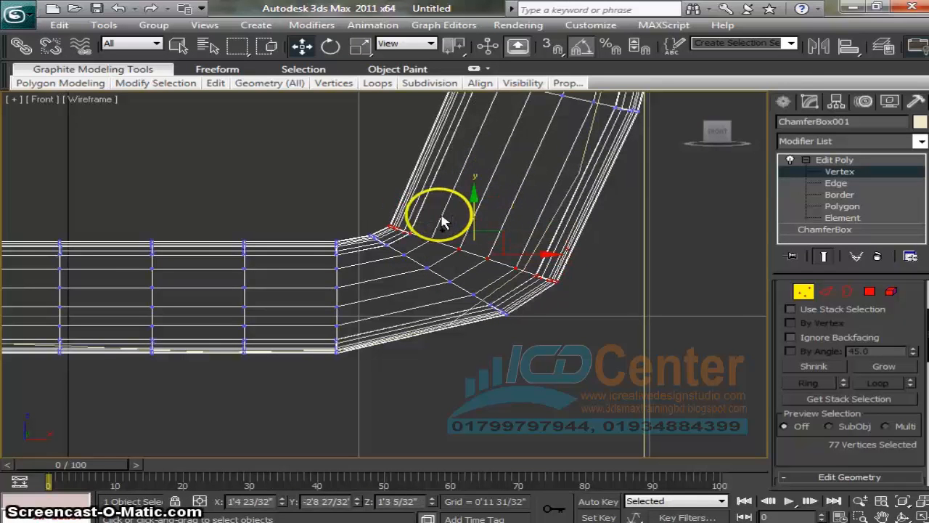
left_click_drag(407, 246, 409, 246, "ctrl")
left_click_drag(473, 212, 477, 183)
left_click_drag(536, 218, 557, 222)
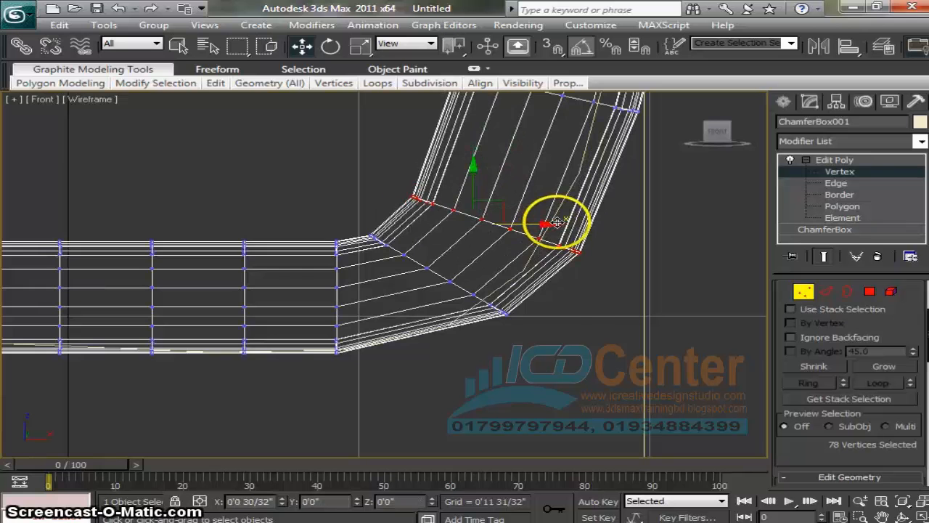
- Lower the vertex row just below the backrest's top to about Z 1'9 27/32"
scroll(563, 236, "down", 4)
scroll(462, 216, "up", 3)
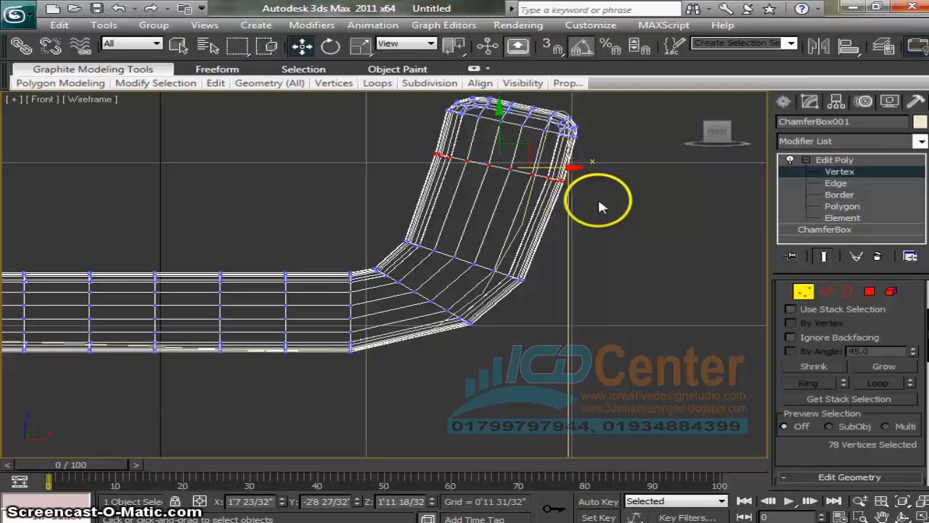
left_click_drag(597, 200, 401, 148)
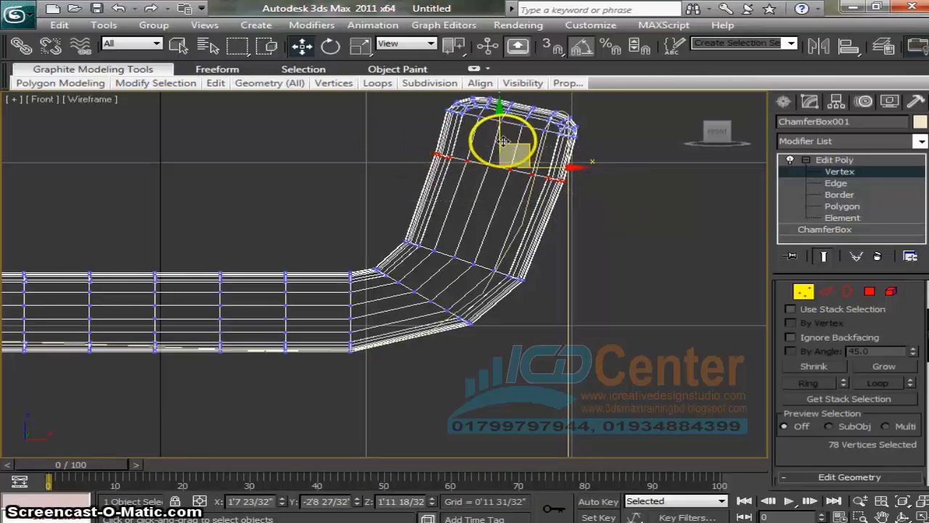
left_click_drag(494, 141, 487, 154)
middle_click_drag(587, 183, 570, 229)
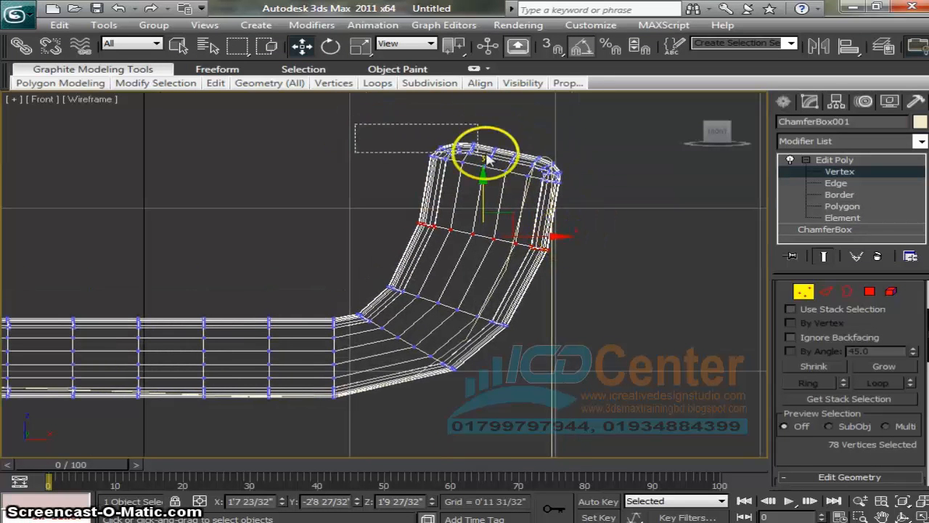
- Select all vertices of the backrest's rounded top and scale them along X to about 77 percent
left_click_drag(621, 194, 619, 193)
left_click(361, 45)
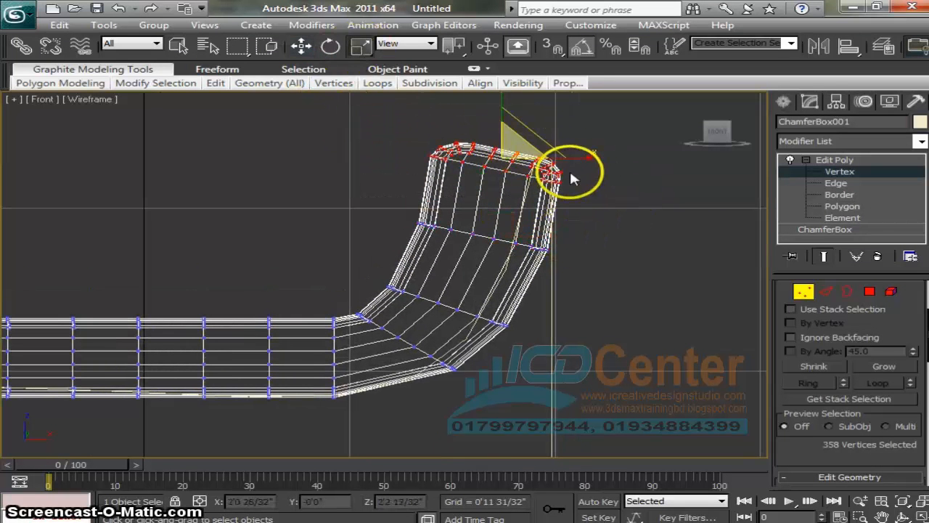
left_click_drag(581, 170, 562, 166)
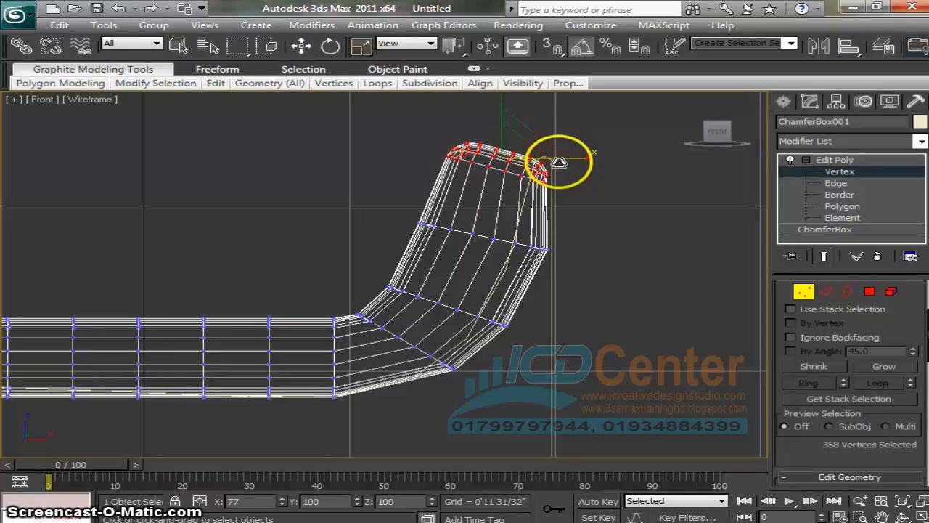
left_click(302, 45)
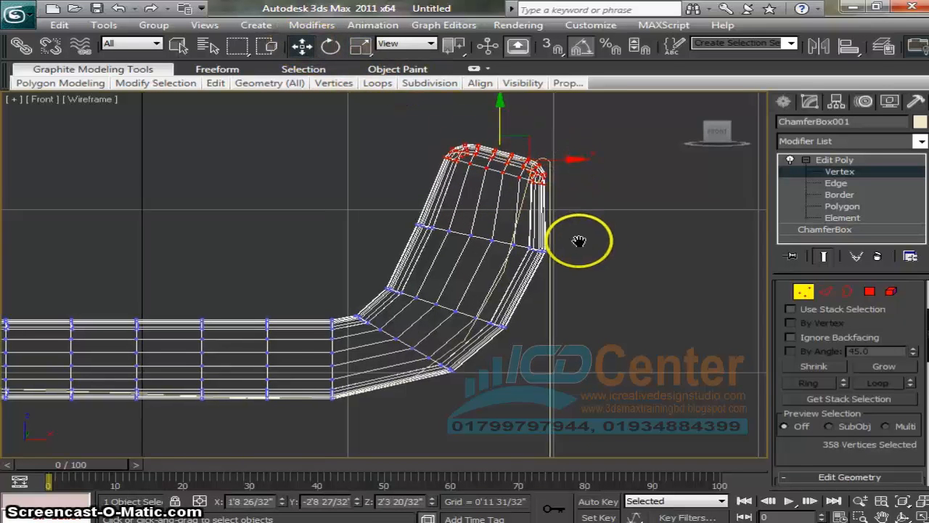
middle_click_drag(573, 240, 565, 243)
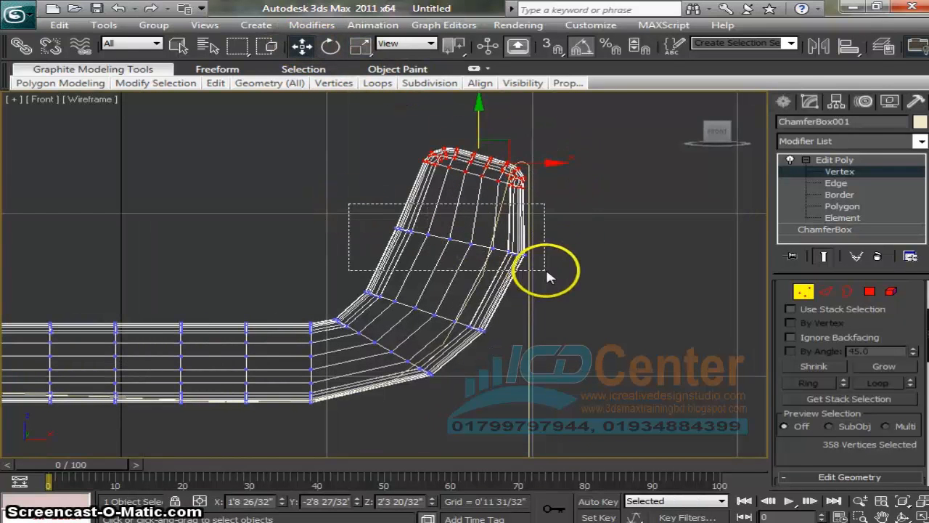
- Shift the backrest's upper vertex row forward about 0'1 17/32" and its rounded top forward to about X 1'7 31/32"
left_click_drag(545, 266, 501, 240)
left_click(361, 45)
left_click(302, 45)
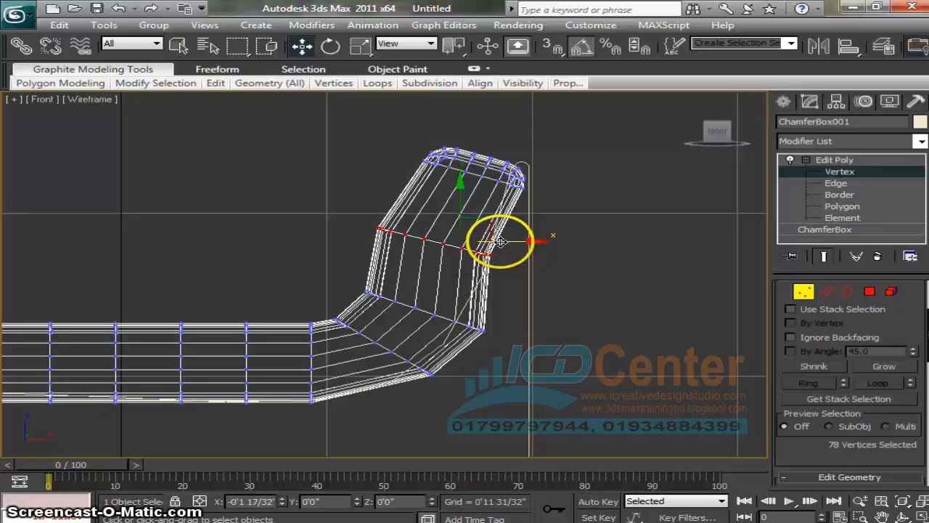
left_click_drag(541, 204, 542, 203)
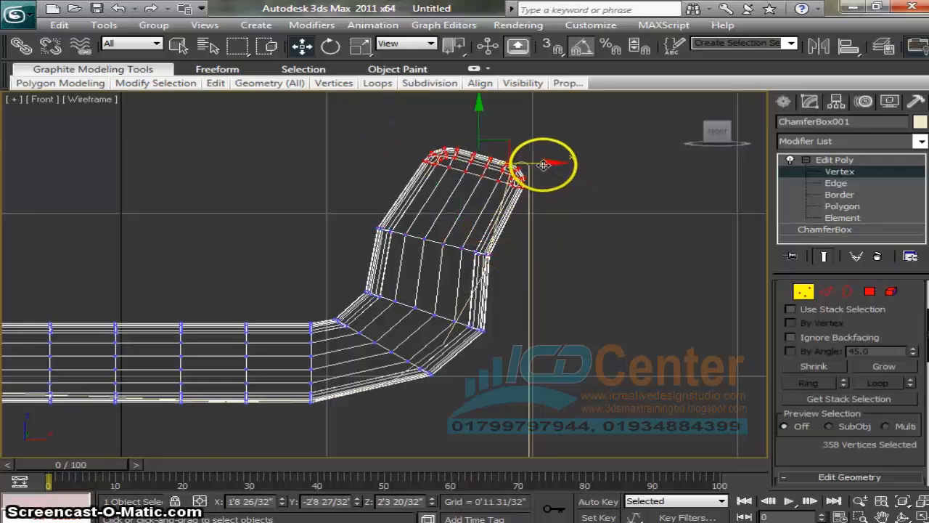
left_click_drag(543, 165, 528, 164)
middle_click_drag(532, 315, 547, 272)
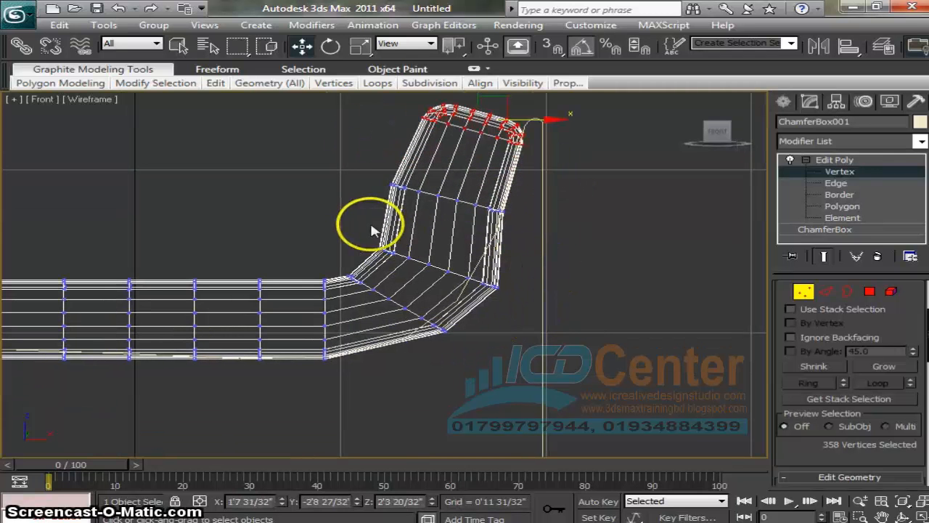
- Reposition the backrest's lower vertex row forward and up, to about X 1'4 19/32" and Z 1'6 5/32"
left_click_drag(435, 270, 459, 266)
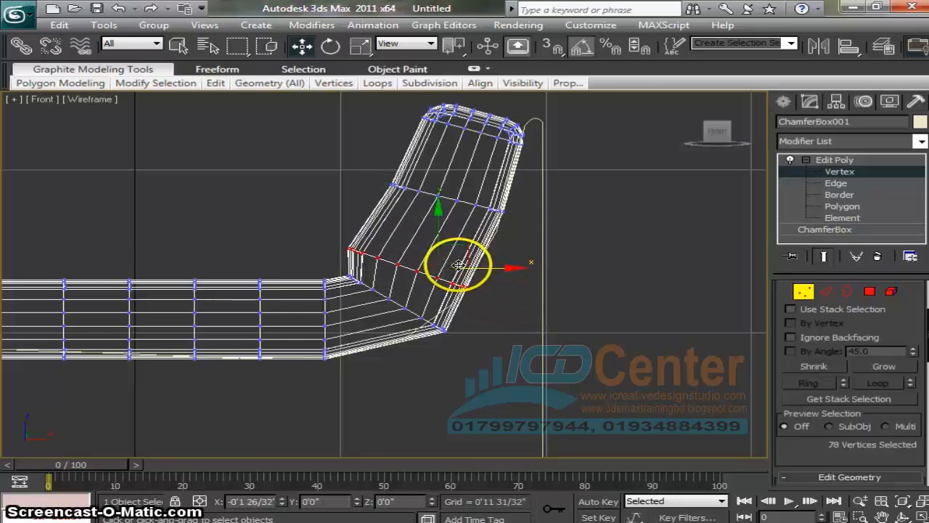
middle_click_drag(482, 308, 472, 330)
scroll(517, 291, "up", 2)
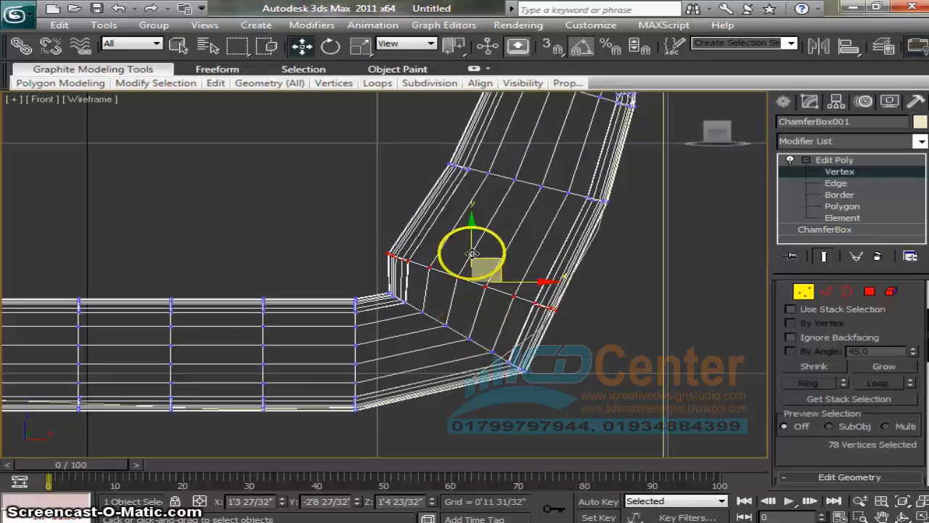
left_click_drag(477, 247, 479, 218)
left_click_drag(531, 255, 555, 256)
middle_click_drag(564, 357, 578, 316)
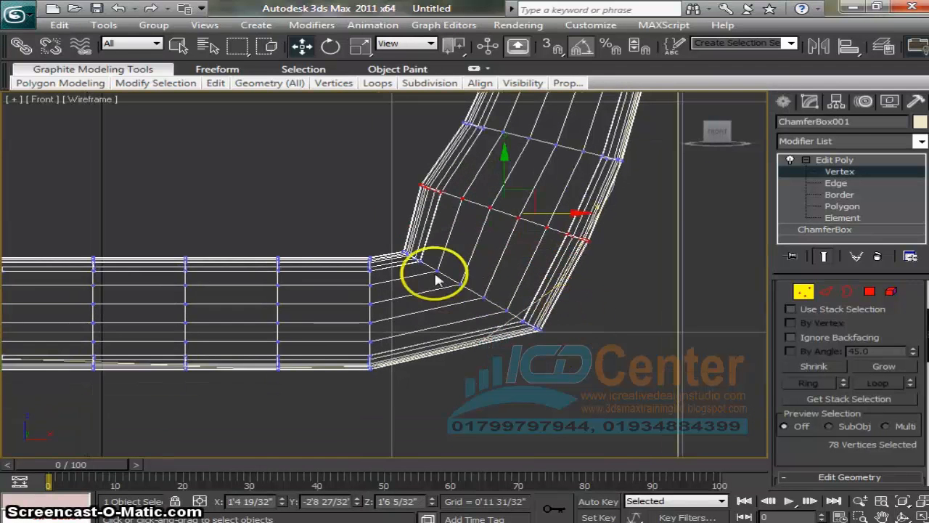
- Select the full slanted vertex row at the bend and move it to about X 1'2 19/32" and Z 1'2 25/32"
left_click_drag(458, 292, 458, 292)
left_click_drag(555, 359, 570, 371)
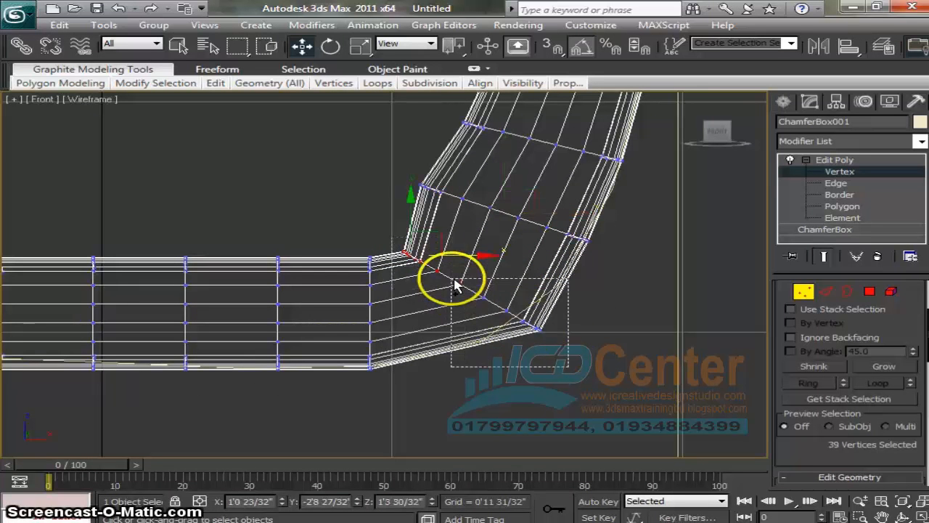
left_click_drag(544, 299, 521, 289)
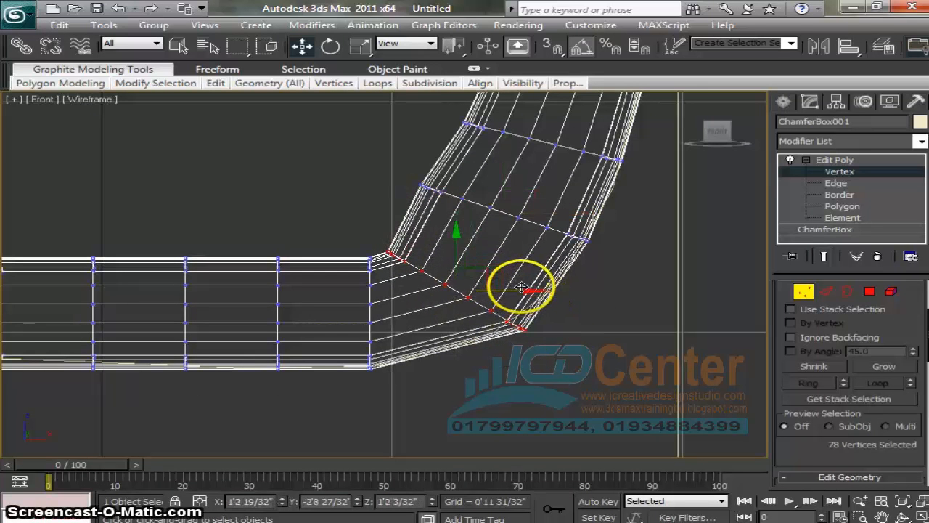
left_click_drag(456, 257, 452, 232)
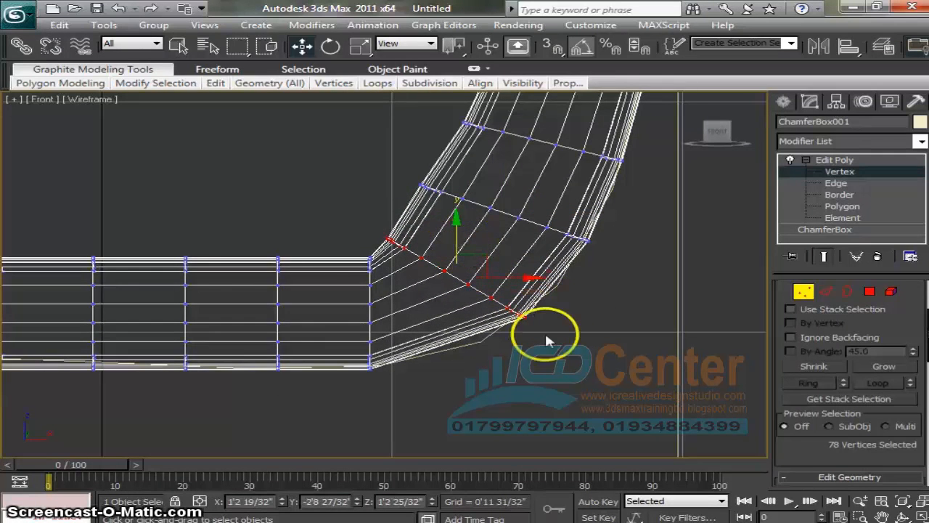
middle_click_drag(551, 341, 582, 342)
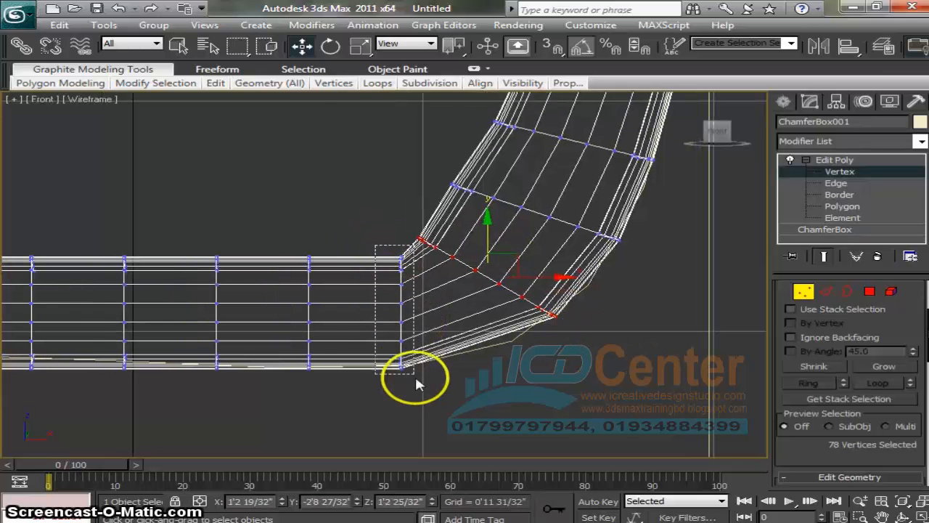
- Rotate the vertical vertex row at the seat's rear end 20 degrees toward the bend and raise it slightly to about Z 1'1 5/32"
left_click_drag(415, 374, 418, 392)
left_click(331, 46)
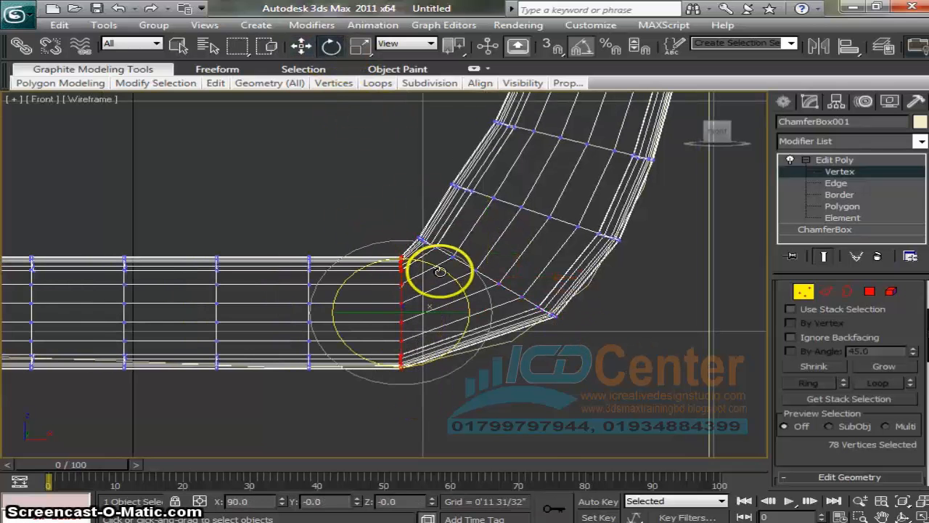
left_click_drag(440, 271, 426, 263)
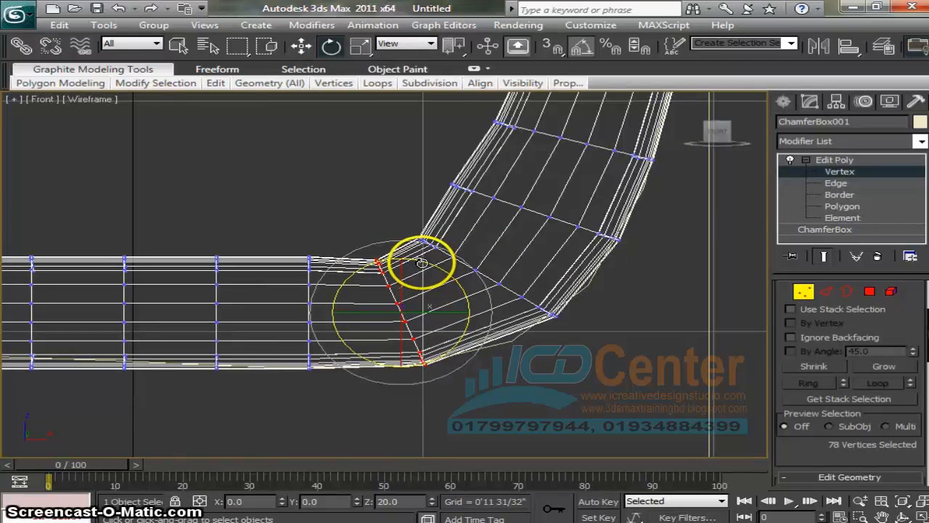
left_click(301, 46)
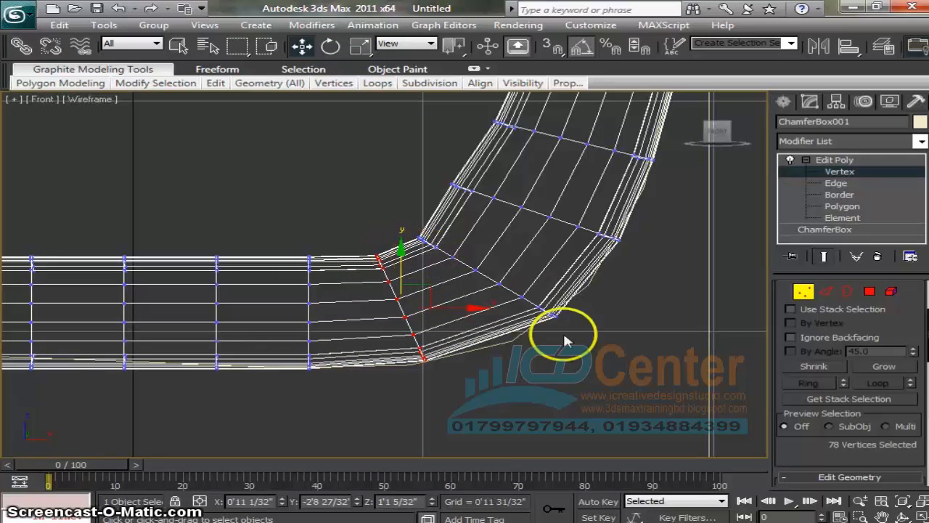
- Try to move the outer half of the slanted bend row's vertices vertically, and undo the move
left_click_drag(560, 332, 475, 279)
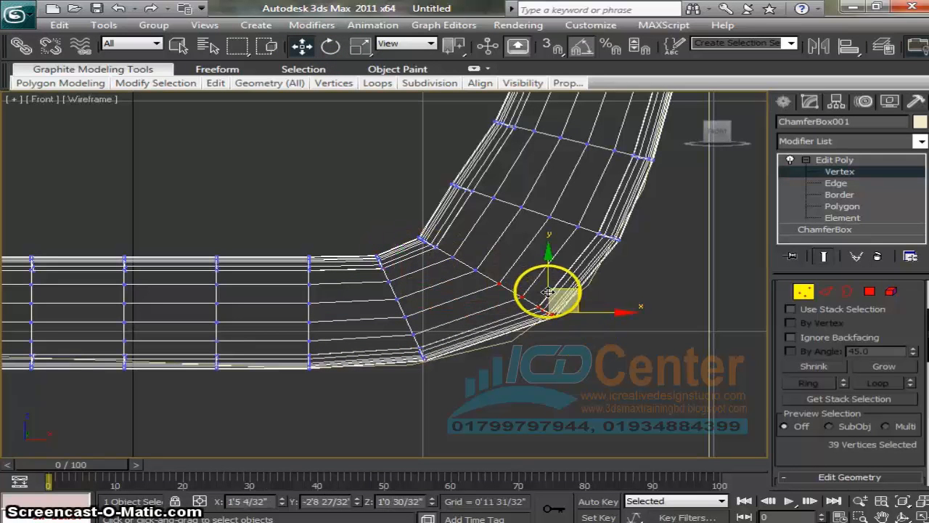
left_click_drag(548, 293, 546, 298)
key("ctrl+z")
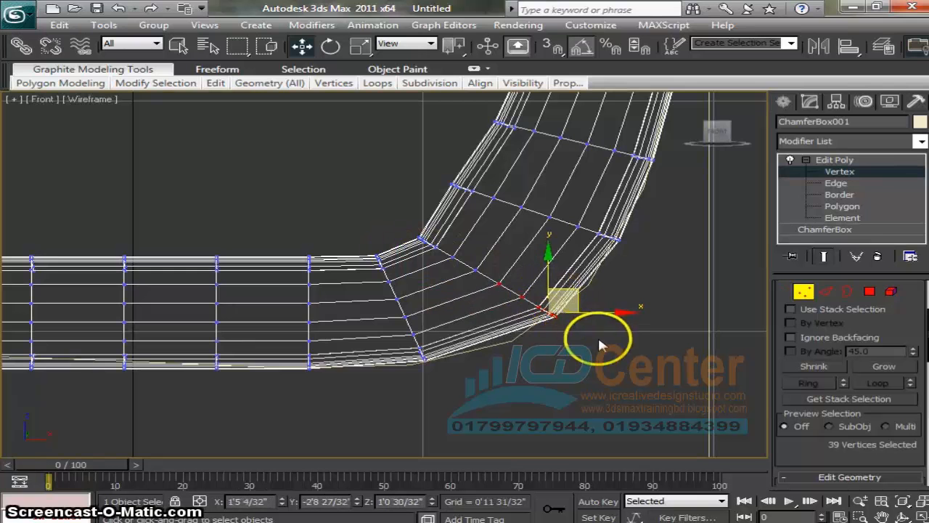
- Shift the backrest's upper vertex row slightly forward to about X 1'6 2/32"
left_click_drag(599, 336, 506, 291)
middle_click_drag(529, 211, 441, 332)
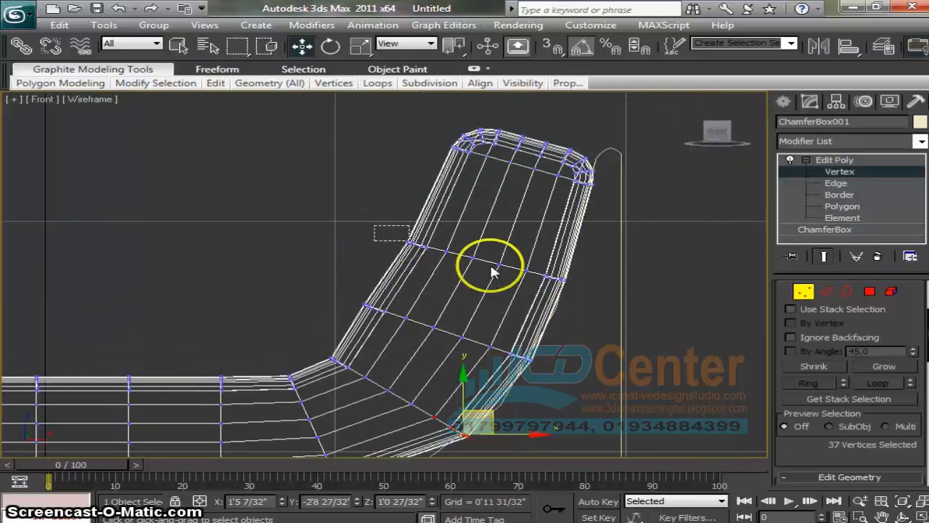
left_click_drag(623, 311, 622, 310)
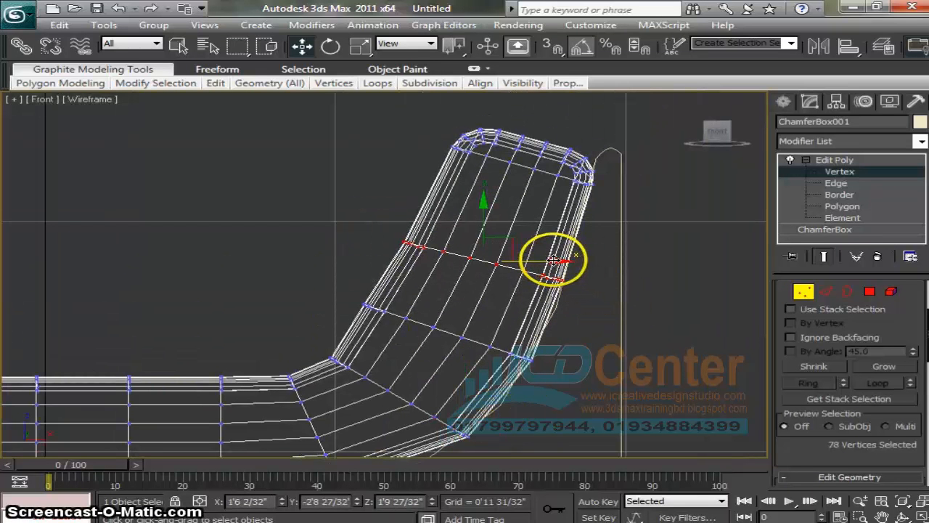
- Move the backrest's lower vertex row slightly rearward to about X 1'4 25/32" and leave vertex editing on the cushion
left_click_drag(520, 271, 494, 350)
middle_click_drag(679, 317, 716, 288)
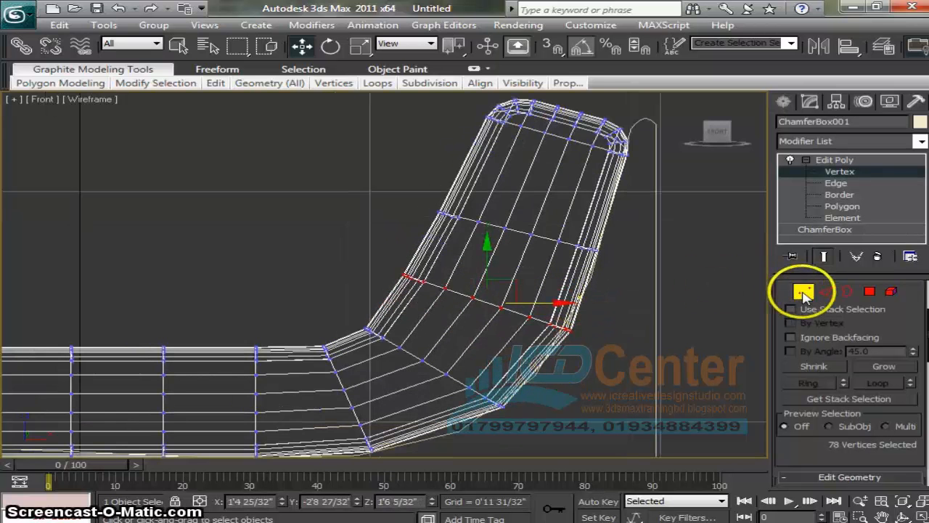
left_click(803, 292)
scroll(639, 305, "down", 5)
scroll(588, 312, "up", 5)
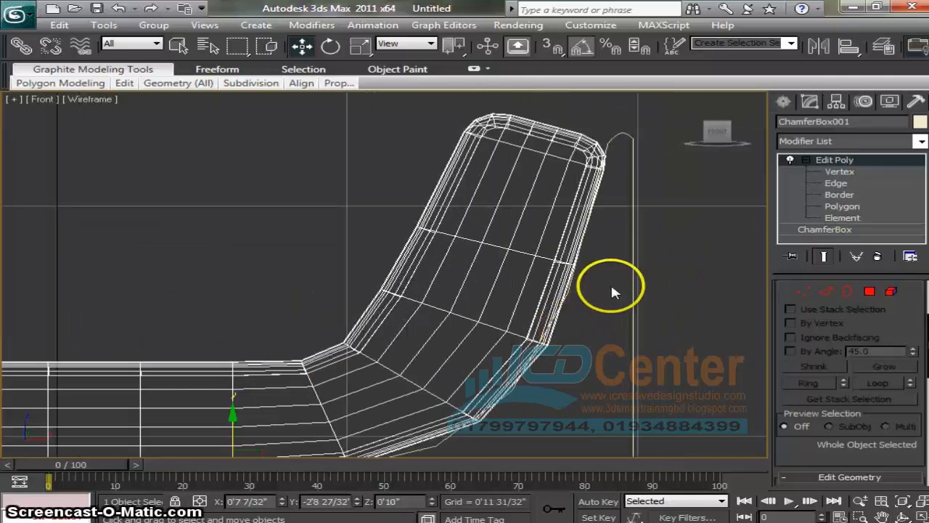
- Lower the two top vertices of the frame line, with the front one at about Z 2'2 8/32", and undo the extra nudge
left_click(633, 278)
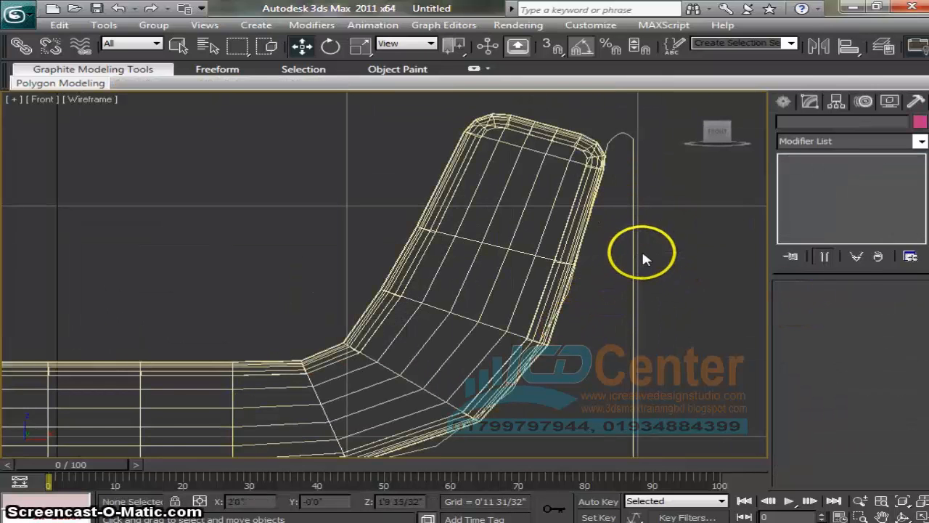
left_click(635, 250)
left_click(815, 185)
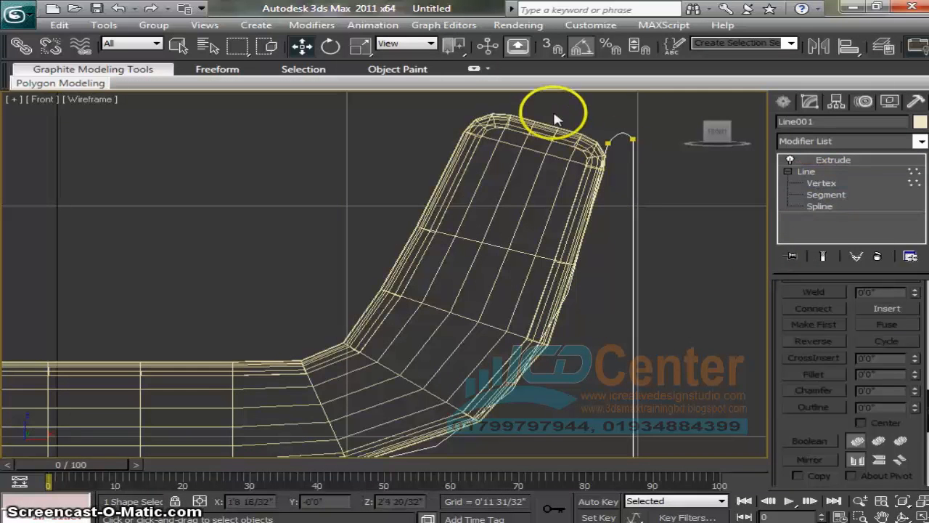
middle_click_drag(611, 159, 594, 175)
left_click_drag(591, 114, 591, 132)
left_click_drag(648, 180, 645, 179)
key("ctrl+z")
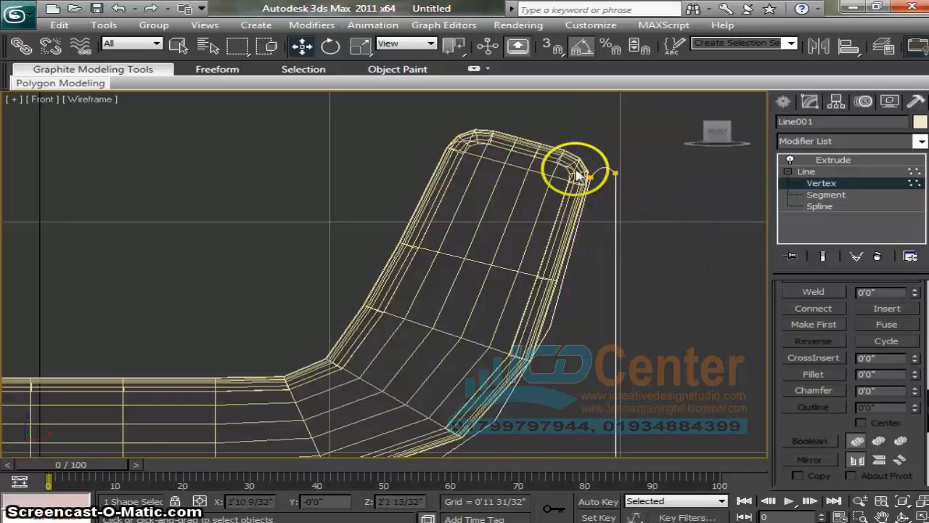
left_click_drag(578, 175, 608, 204)
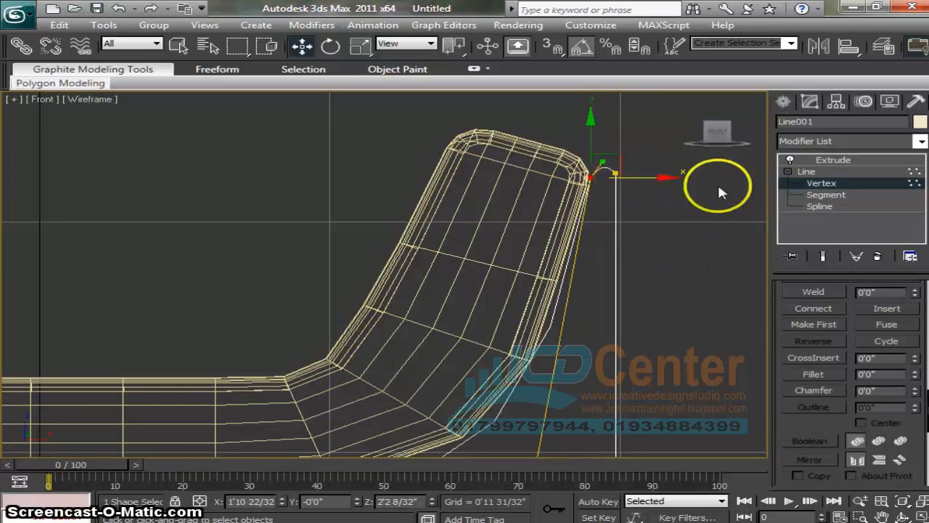
left_click(821, 186)
left_click(713, 269)
- Inspect the shaded sofa in perspective from several angles, checking how the cushion meets the side of the frame
left_click(689, 101)
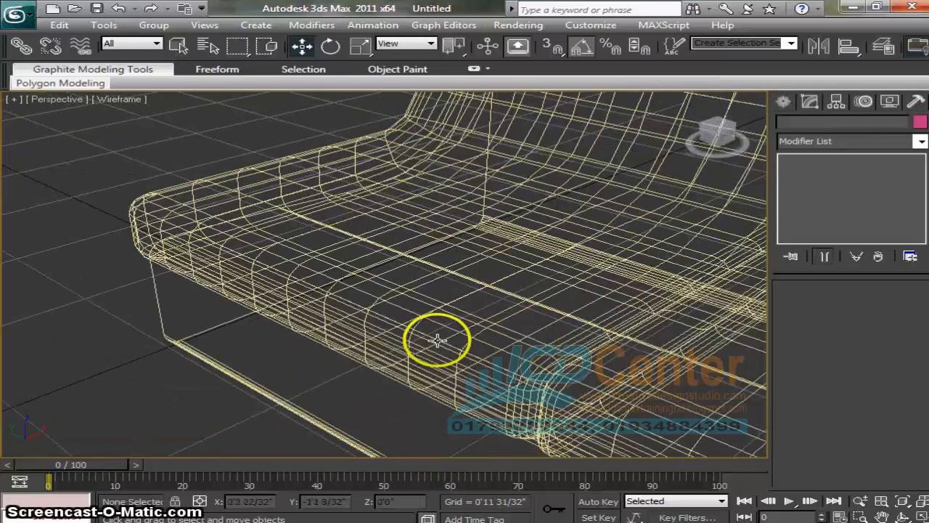
key("F3")
scroll(512, 338, "down", 10)
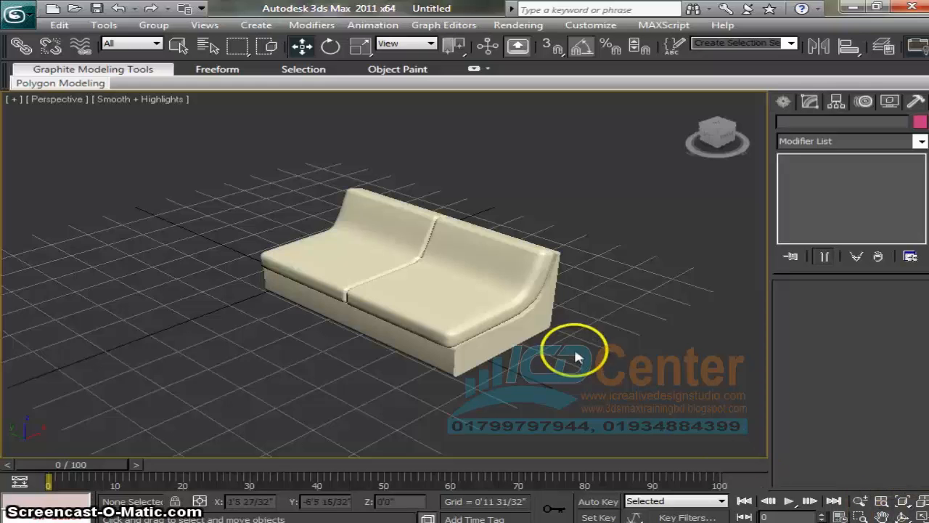
middle_click_drag(577, 353, 453, 374, "alt")
scroll(520, 373, "up", 4)
scroll(469, 314, "down", 5)
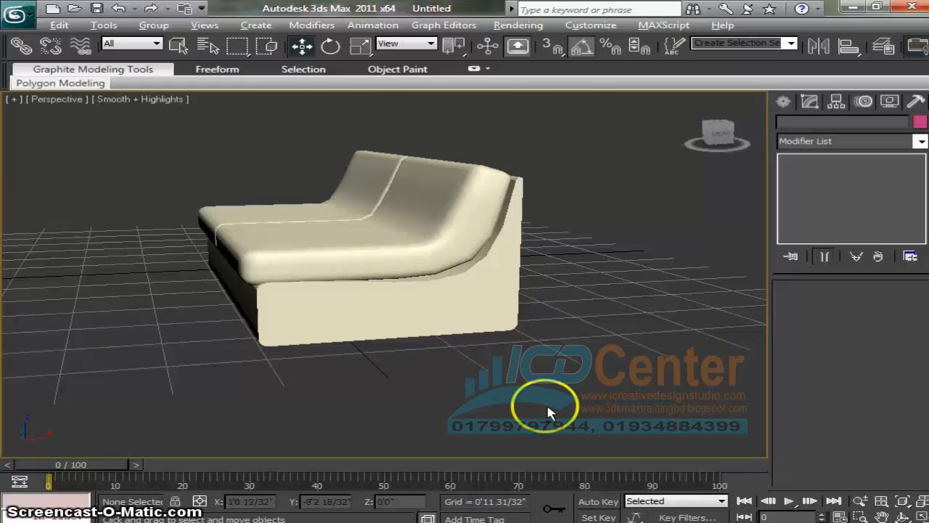
left_click(901, 514)
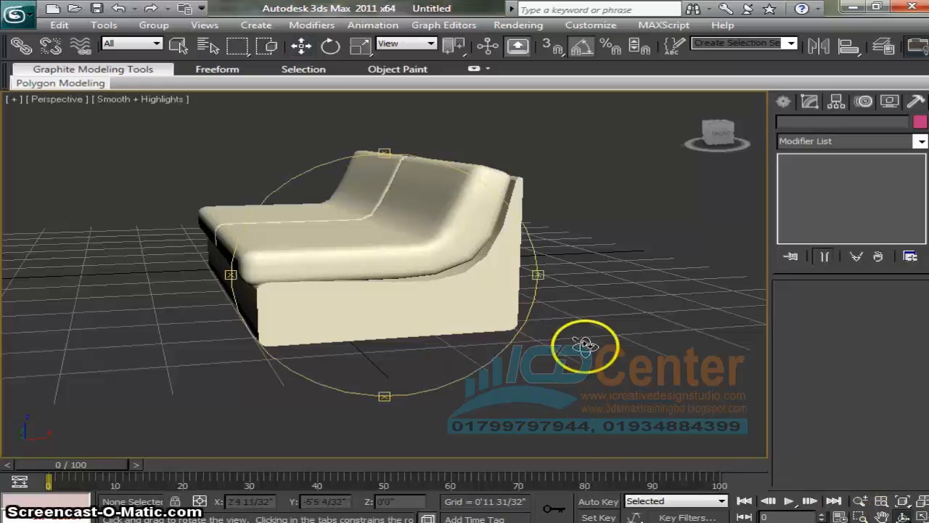
left_click_drag(587, 343, 491, 308)
right_click(451, 292)
scroll(451, 295, "up", 5)
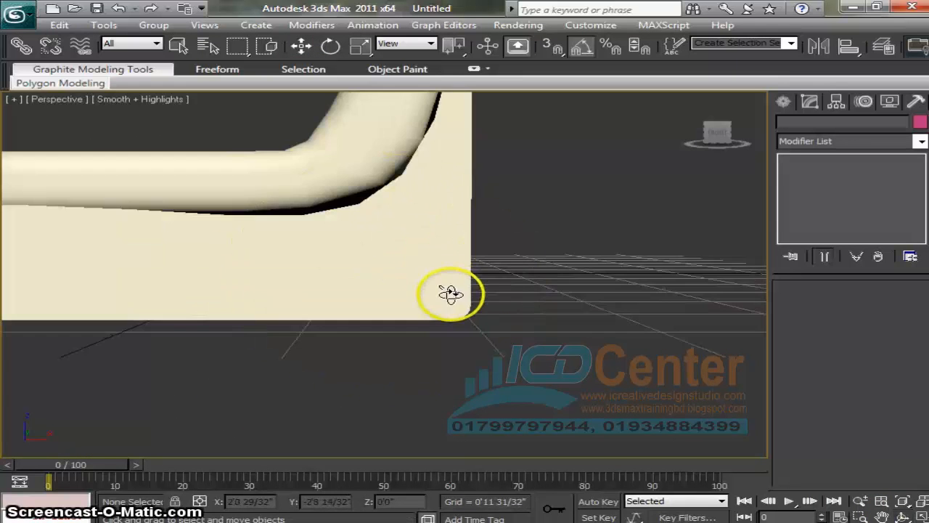
middle_click_drag(518, 274, 565, 346)
left_click(580, 376)
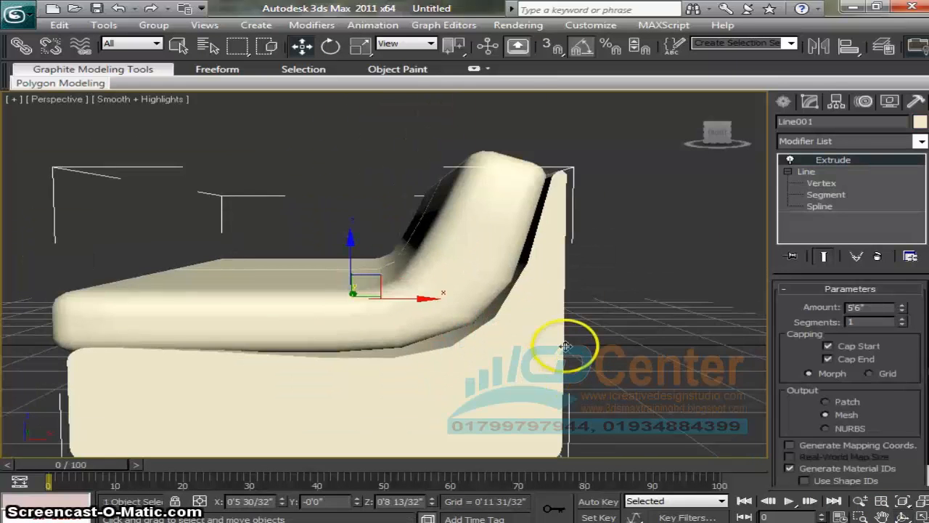
left_click(825, 186)
middle_click_drag(587, 241, 560, 238)
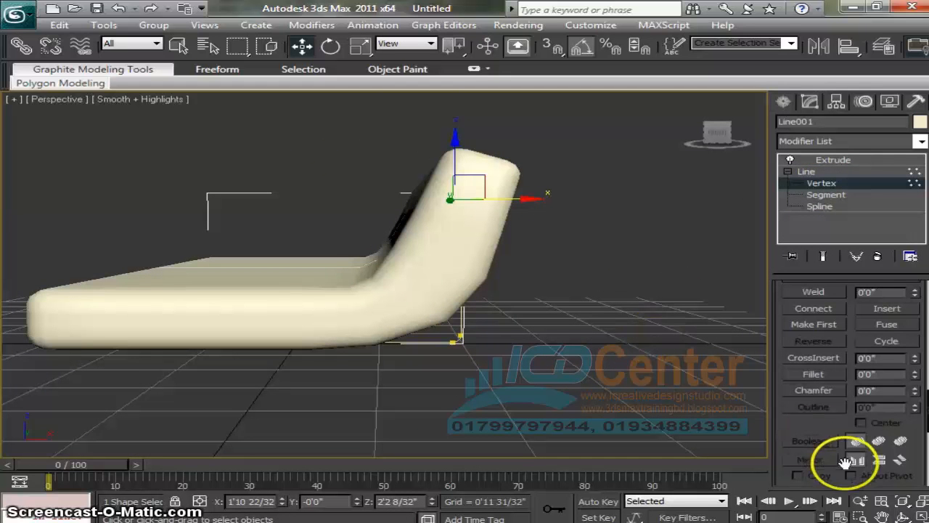
left_click(832, 187)
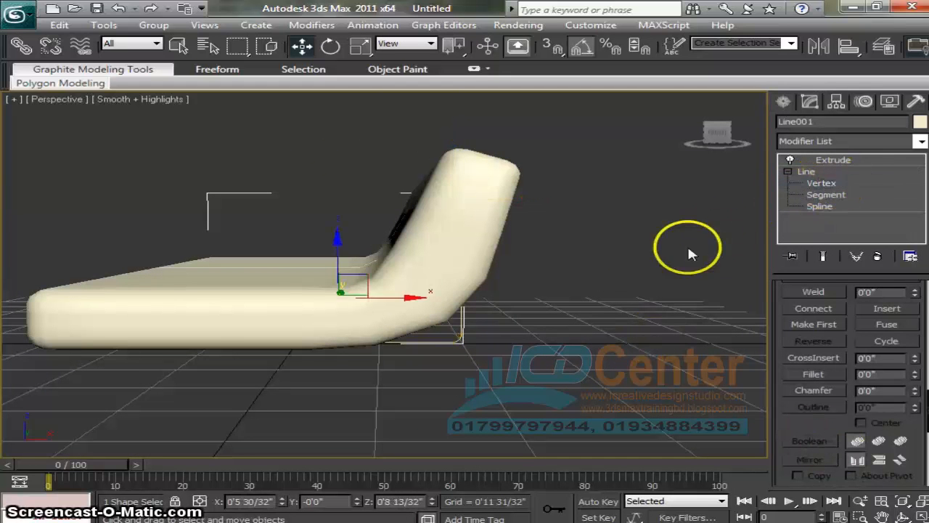
left_click(662, 236)
- In the front view, adjust the lower Bezier handle of the frame's top front vertex so the curve follows the cushion's underside
key("f")
middle_click_drag(552, 290, 497, 431)
scroll(505, 425, "down", 6)
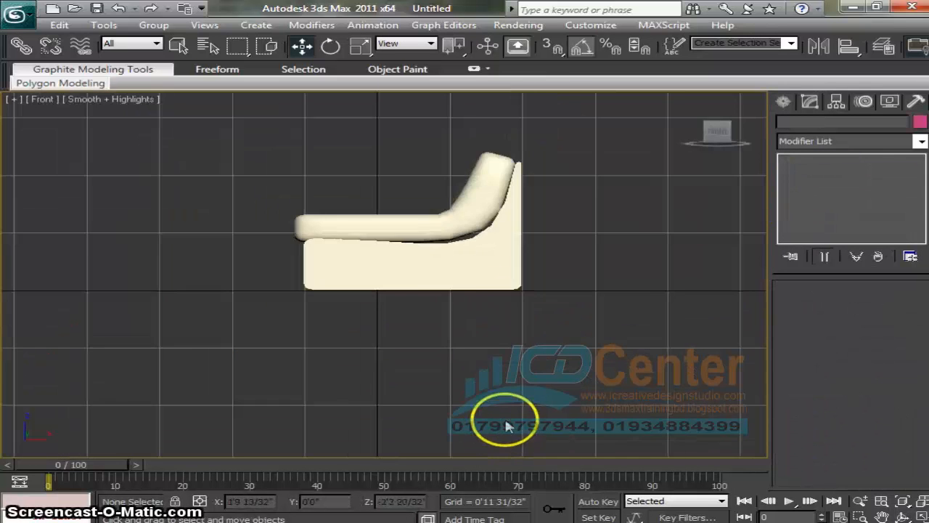
scroll(521, 256, "up", 3)
middle_click_drag(530, 251, 398, 343)
left_click(483, 314)
middle_click_drag(545, 308, 545, 323)
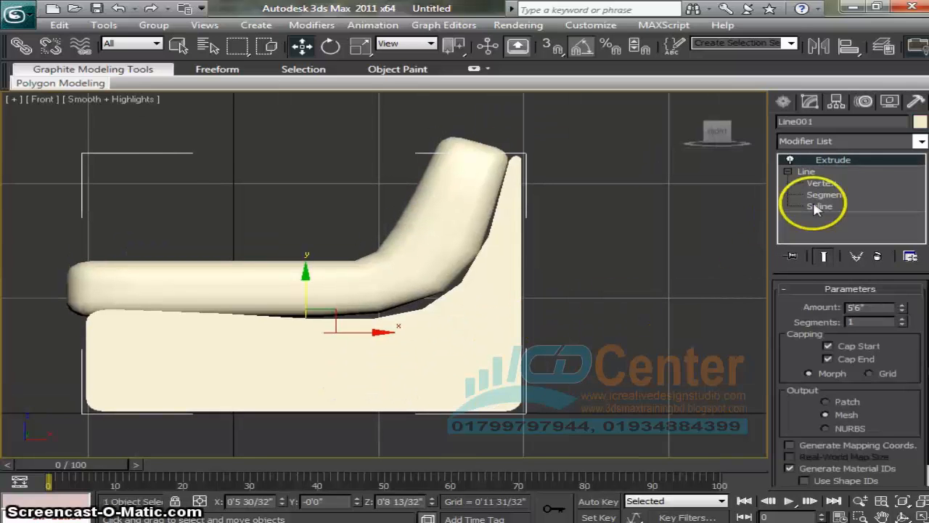
left_click(822, 183)
left_click(510, 156)
middle_click_drag(512, 184, 515, 200)
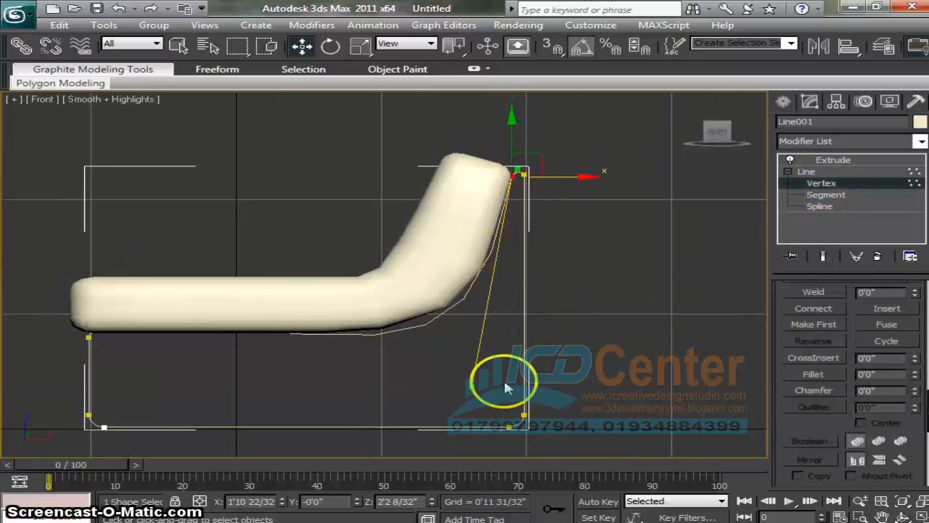
left_click_drag(471, 387, 457, 369)
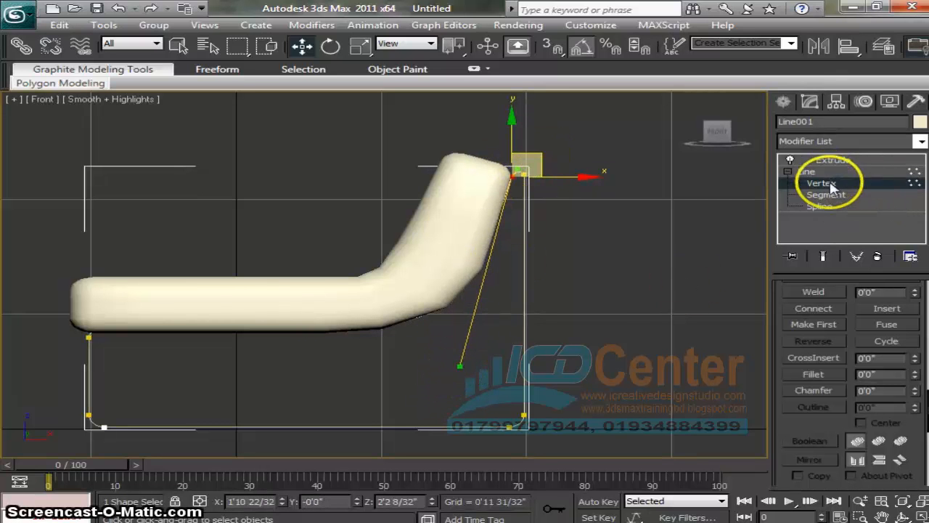
left_click(832, 159)
middle_click_drag(597, 309, 600, 331)
left_click(545, 342)
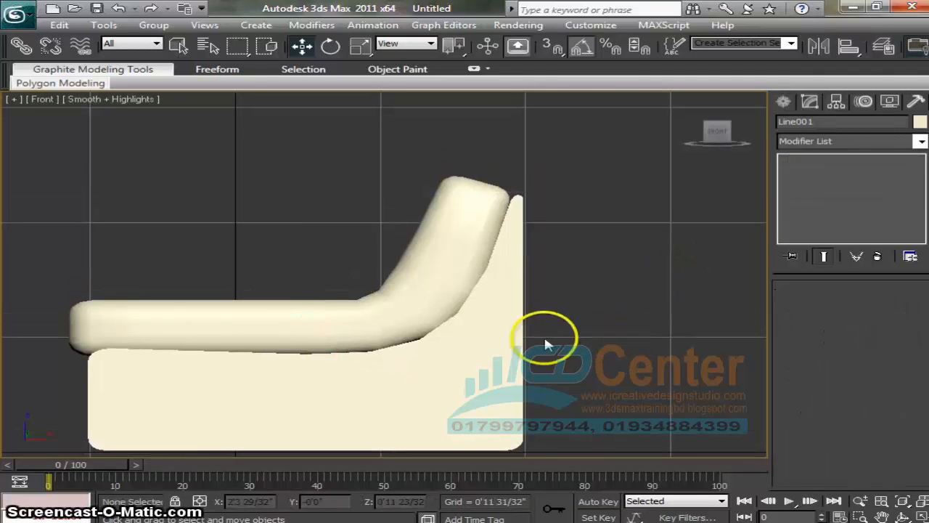
- Return to the perspective view, select the sofa frame and add an Edit Poly modifier to it
left_click(470, 207)
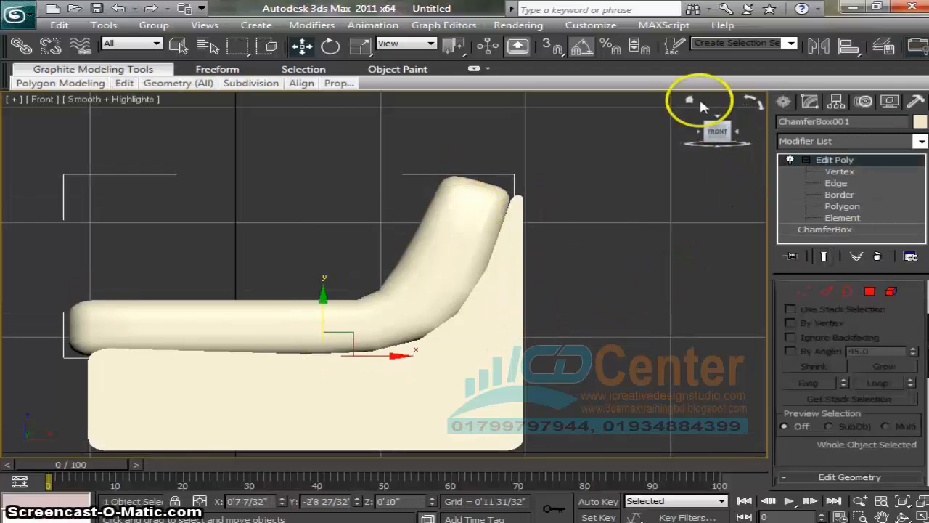
left_click(692, 101)
scroll(553, 346, "down", 2)
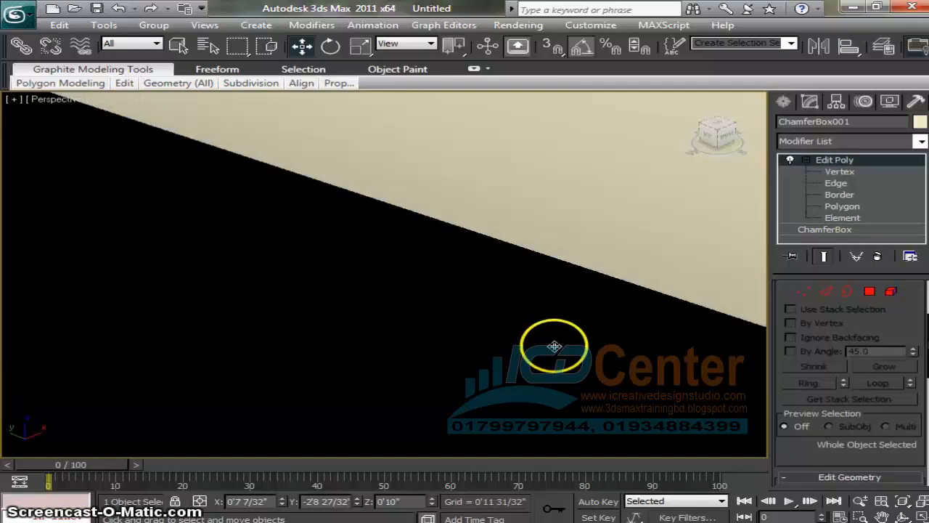
scroll(555, 346, "down", 4)
middle_click_drag(728, 363, 311, 293)
scroll(311, 293, "down", 4)
middle_click_drag(419, 321, 218, 273)
left_click(372, 307)
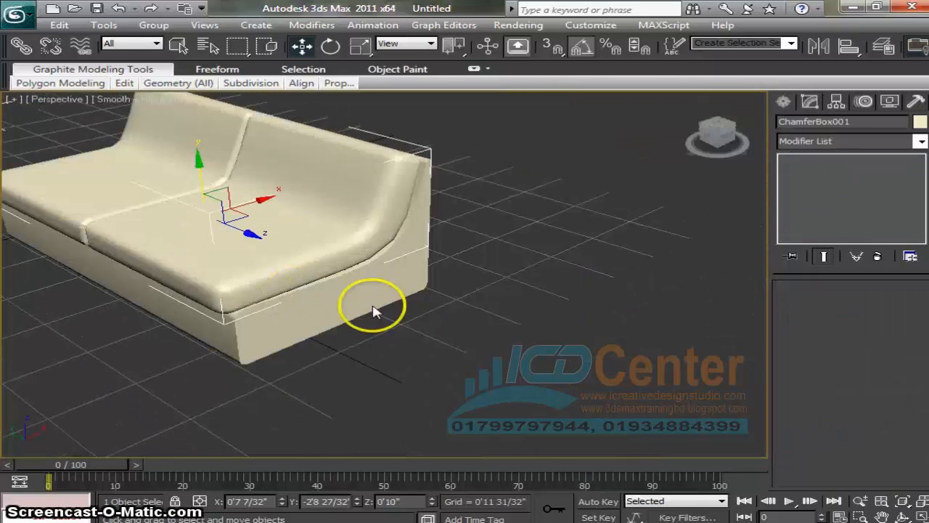
middle_click_drag(635, 235, 624, 220)
left_click(832, 139)
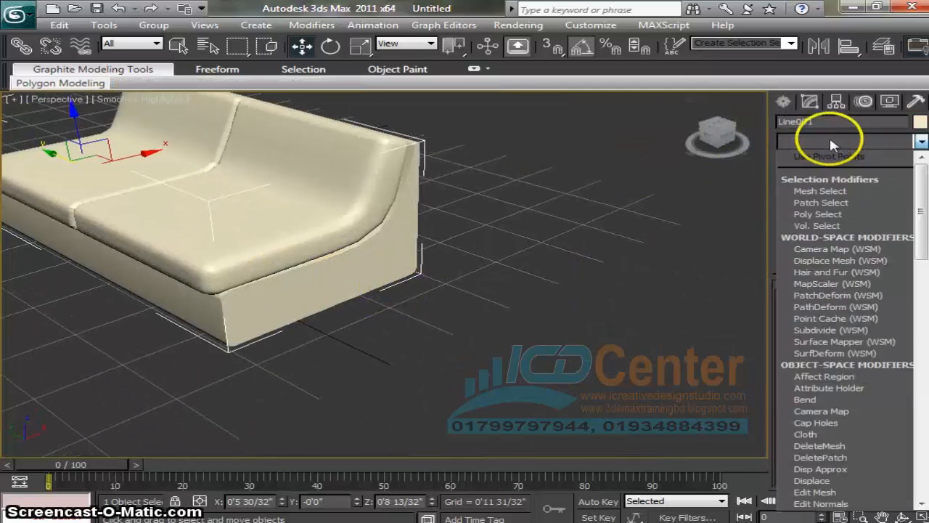
key("e")
left_click(828, 192)
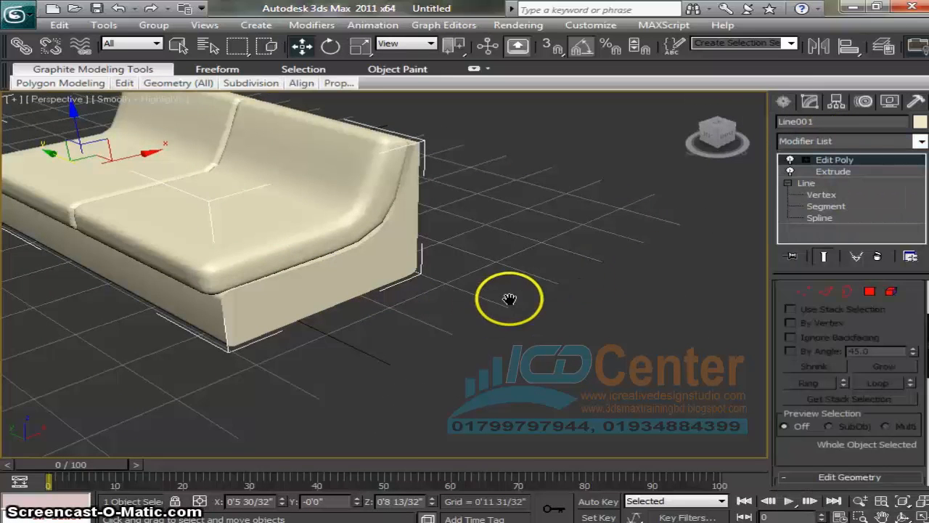
- Display the model in wireframe and hide everything except the selected frame
key("F3")
middle_click_drag(486, 290, 490, 314)
scroll(490, 314, "up", 3)
right_click(445, 269)
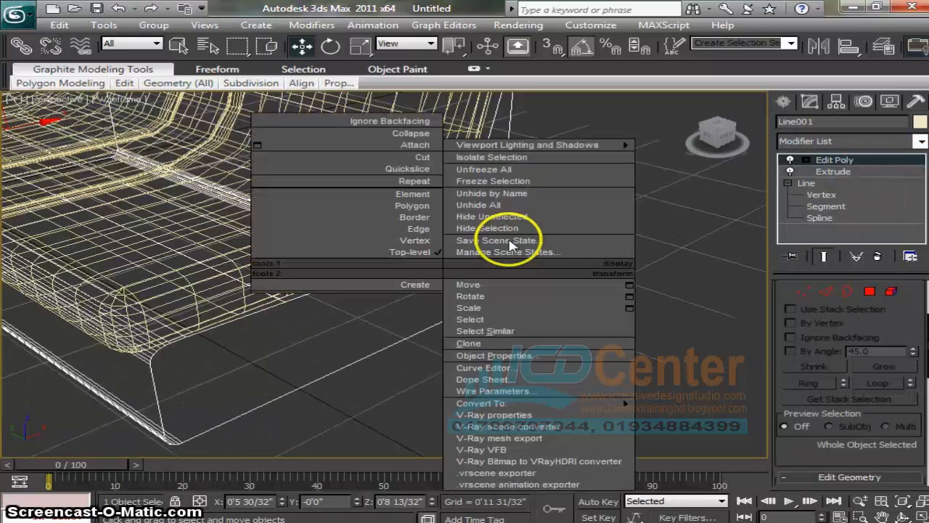
left_click(523, 218)
middle_click_drag(552, 295, 561, 309)
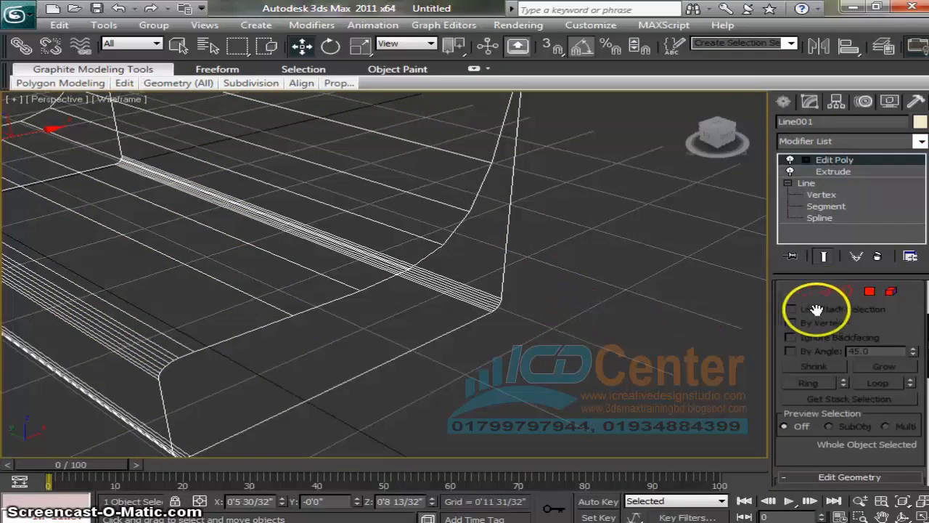
- At edge level, select the vertical edge at the seat front on the near side of the frame
left_click(827, 291)
middle_click_drag(313, 346, 361, 324)
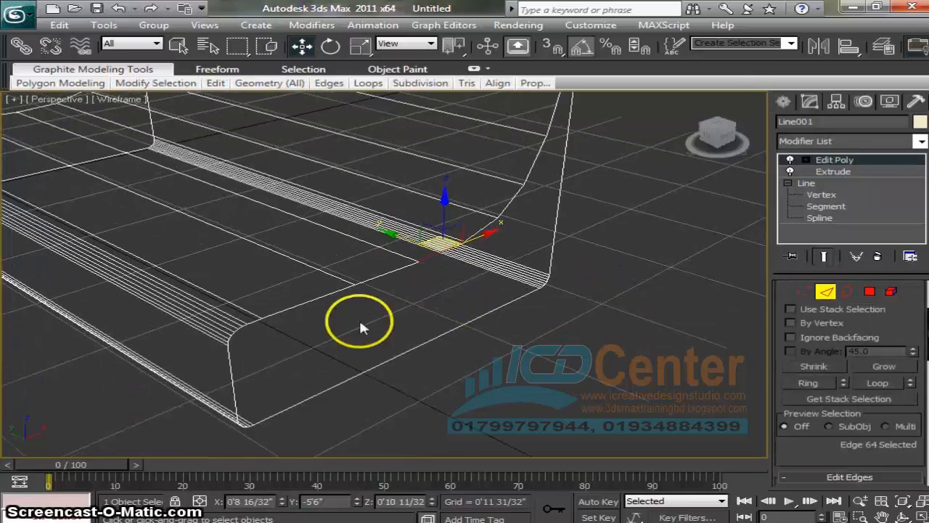
middle_click_drag(229, 338, 395, 336)
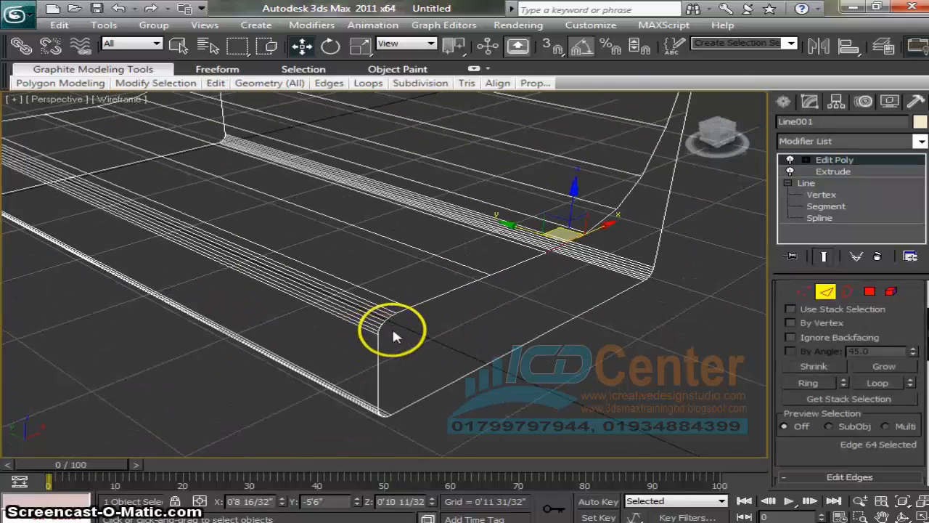
left_click(376, 344)
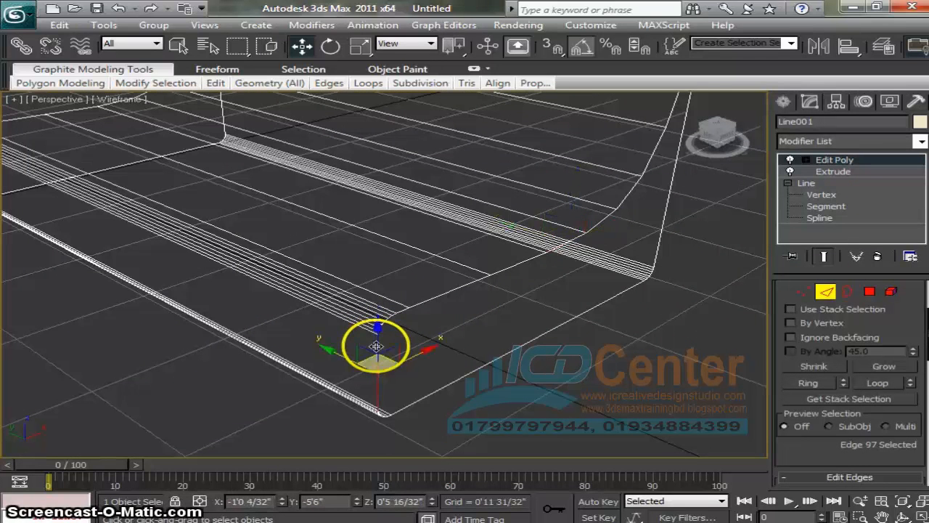
scroll(429, 352, "down", 3)
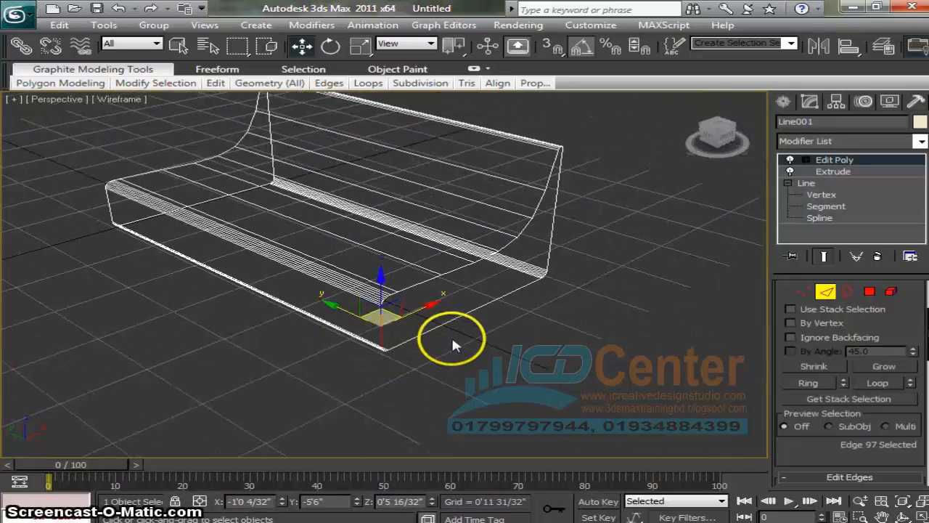
scroll(528, 270, "up", 4)
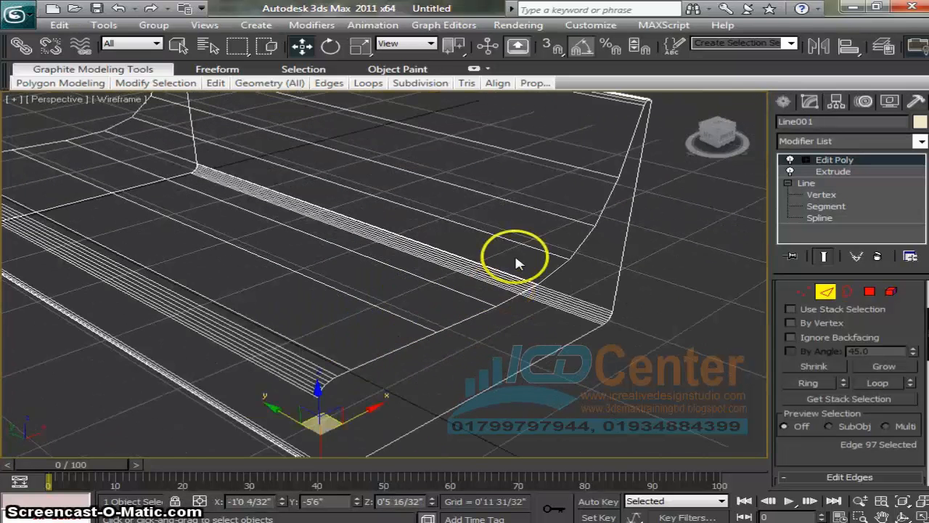
- Add the near-side edges running down the backrest curve and along the seat to the front-edge selection
left_click(632, 139, "ctrl")
left_click(612, 191, "ctrl")
left_click(566, 251, "ctrl")
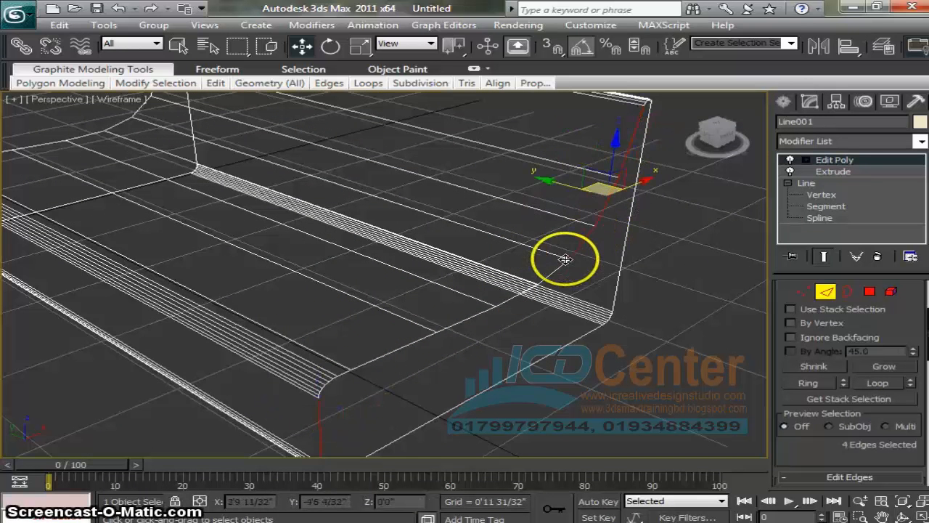
left_click(541, 280, "ctrl")
left_click(518, 292, "ctrl")
left_click(465, 315, "ctrl")
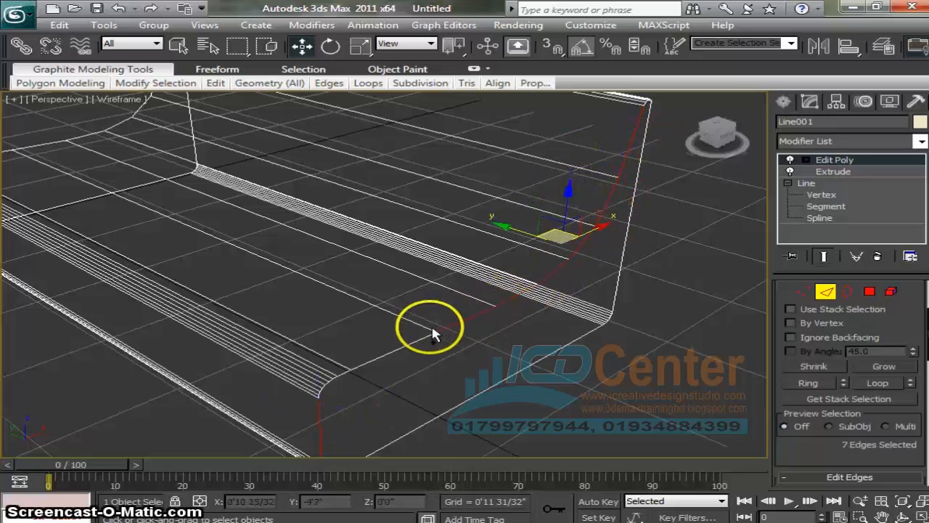
left_click(423, 332, "ctrl")
left_click(344, 374, "ctrl")
- Add the short edges around the near side's rounded front corner to the selection, leaving out the long lengthwise edges
middle_click_drag(344, 373, 362, 337)
scroll(355, 343, "up", 3)
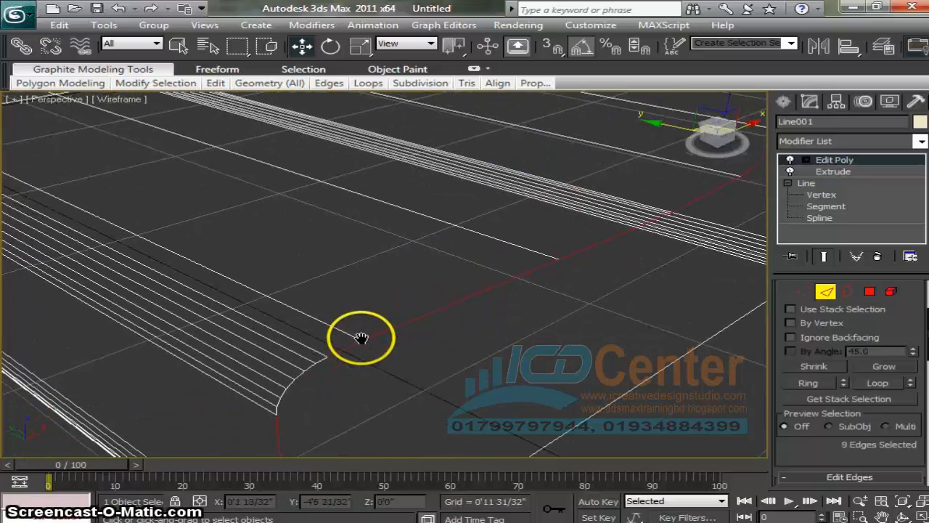
left_click(317, 357, "ctrl")
left_click(308, 369, "ctrl")
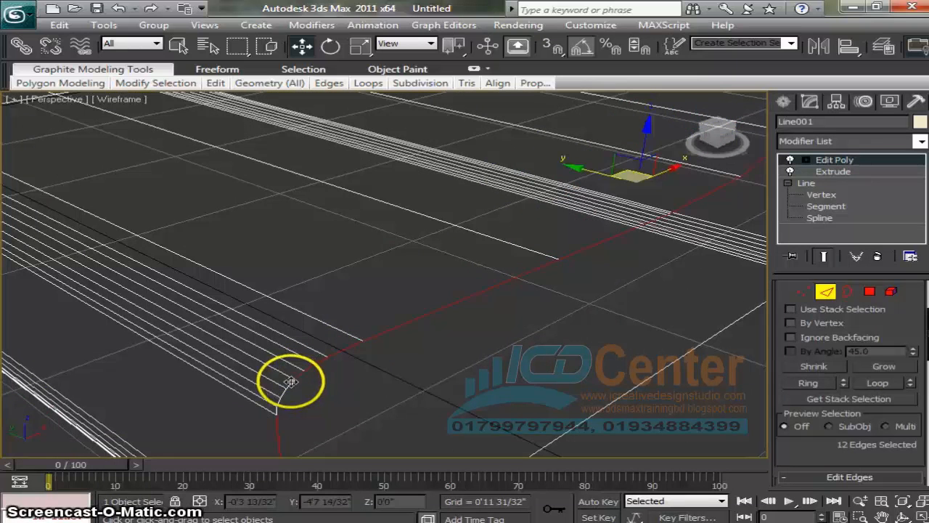
left_click(283, 390, "ctrl")
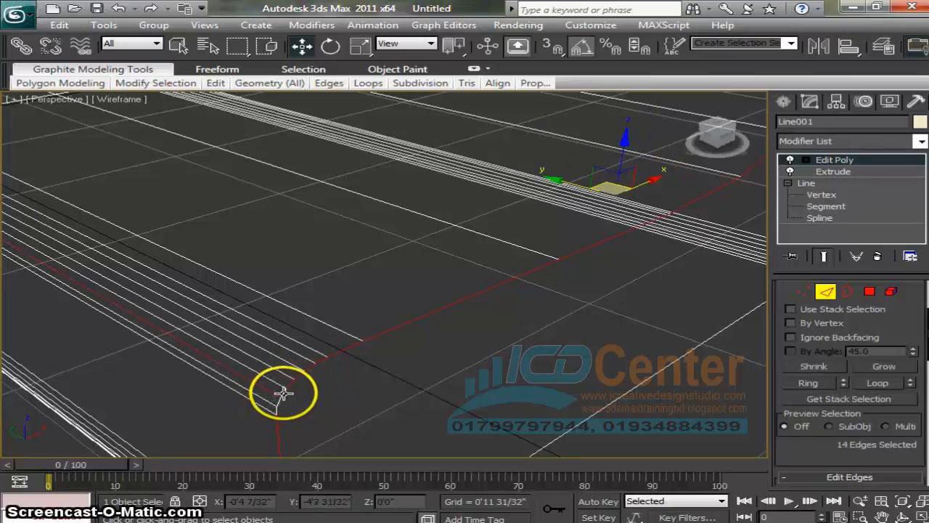
left_click(282, 399, "ctrl")
left_click(274, 403, "ctrl")
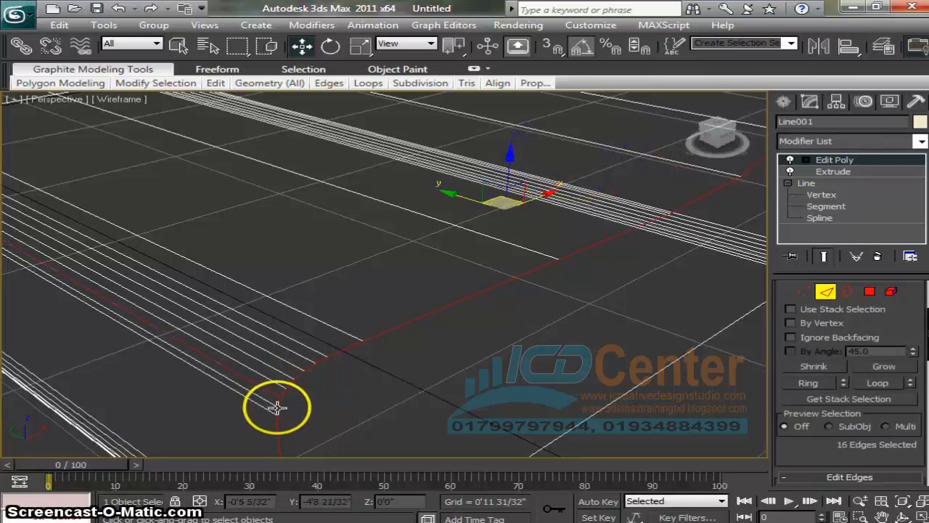
left_click(275, 411, "ctrl")
left_click(275, 412, "ctrl")
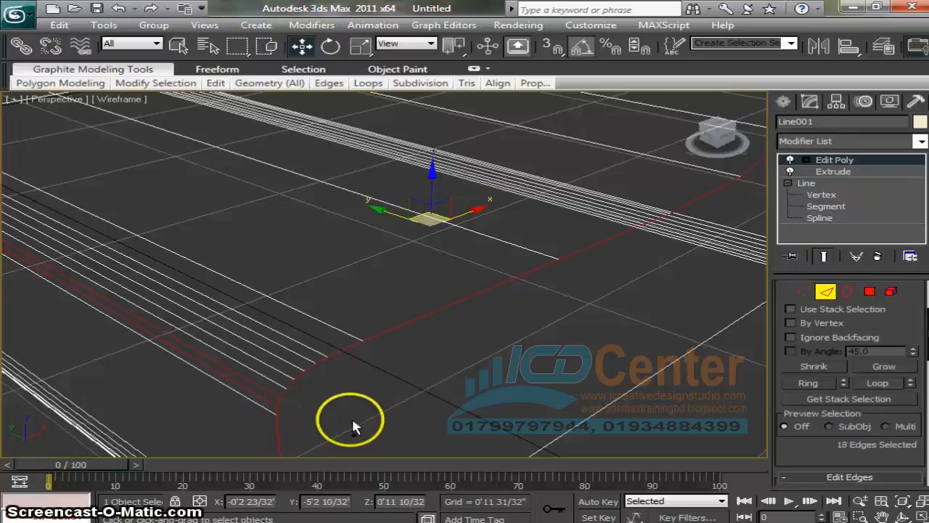
scroll(359, 424, "down", 2)
scroll(361, 421, "up", 1)
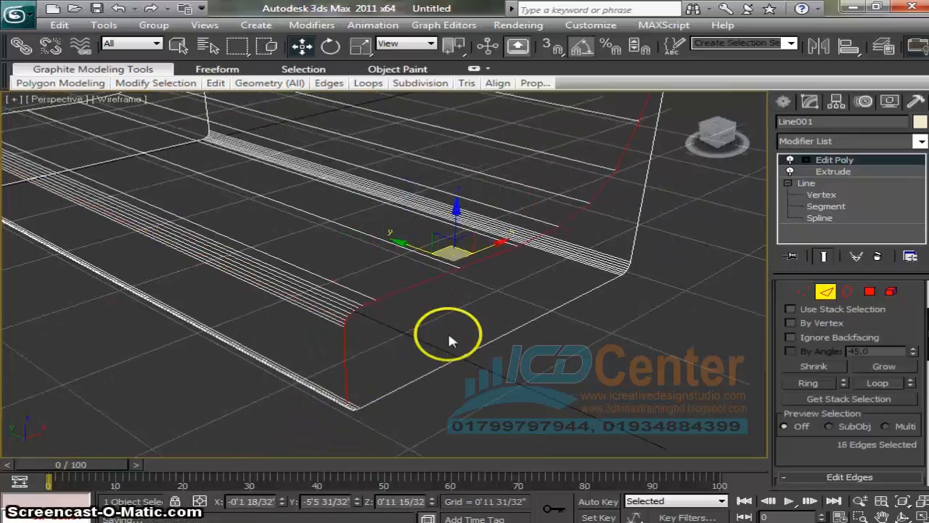
- Add the vertical seat-front edge on the opposite side of the frame to the edge selection
middle_click_drag(573, 312, 385, 385)
middle_click_drag(370, 296, 579, 309)
scroll(576, 334, "down", 3)
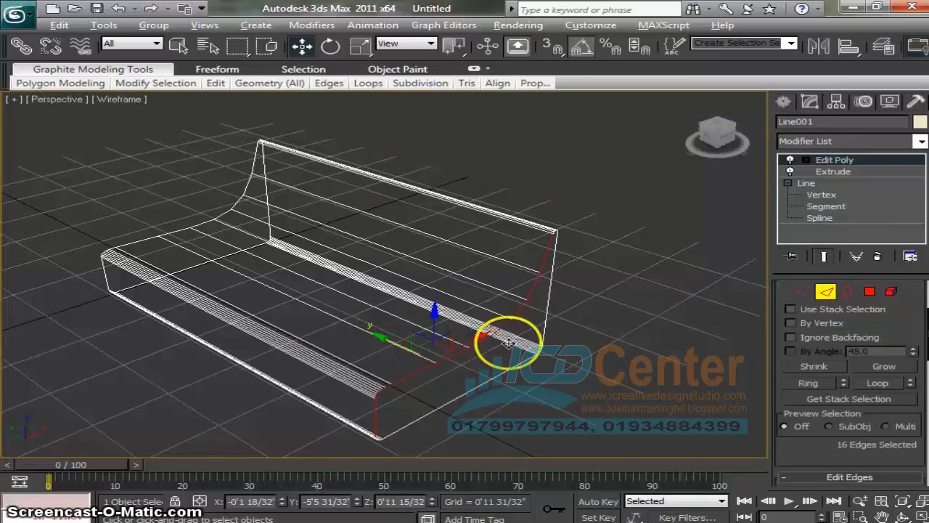
scroll(564, 336, "up", 3)
scroll(421, 356, "up", 2)
middle_click_drag(421, 356, 488, 316)
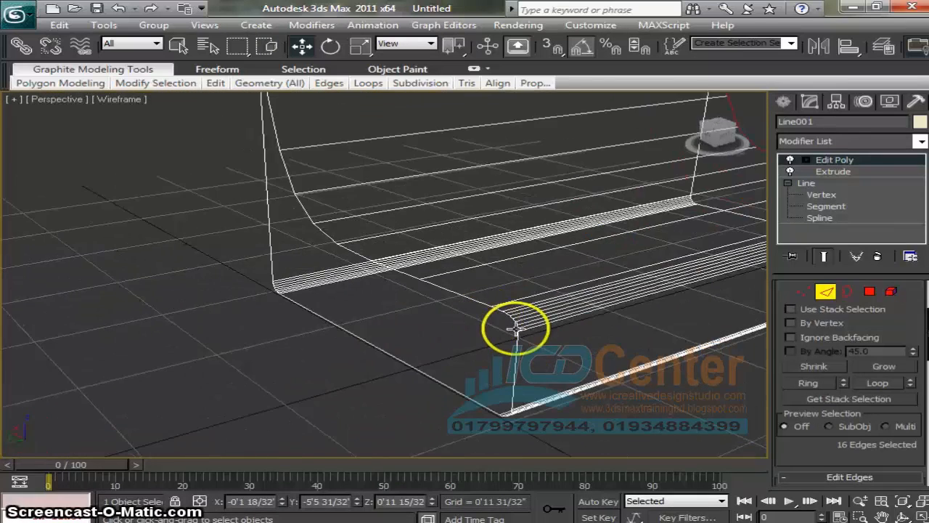
scroll(501, 320, "up", 2)
scroll(413, 276, "down", 5)
scroll(386, 305, "up", 3)
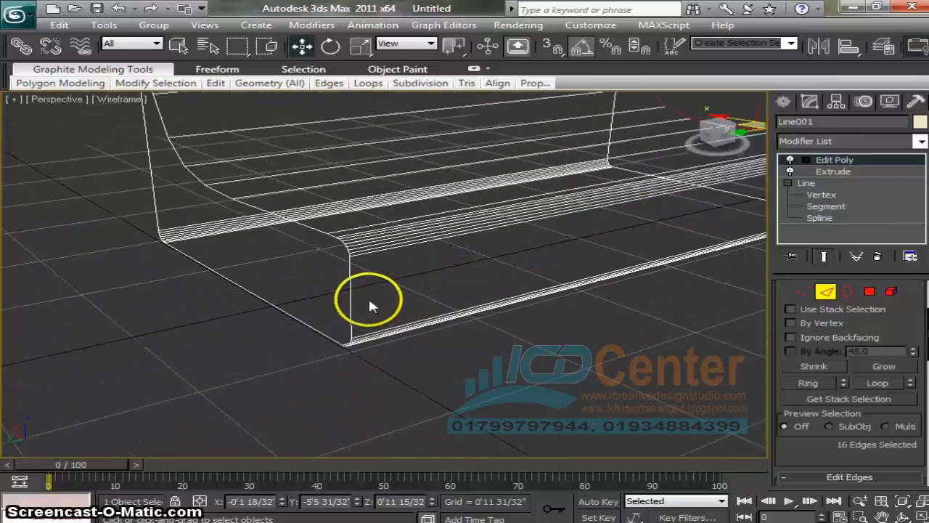
left_click(348, 290, "ctrl")
scroll(347, 277, "up", 2)
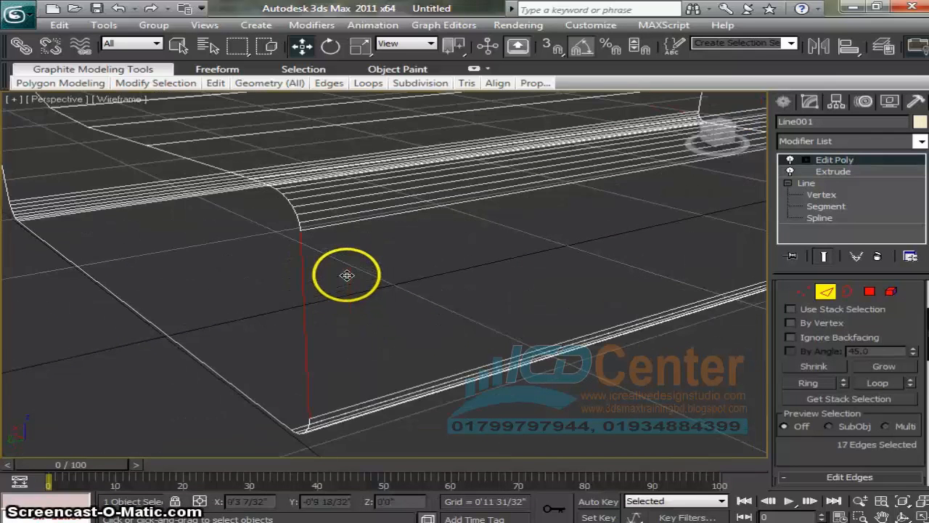
- Add the rounded front corner edges and adjoining seat edges on the opposite side, excluding the long lengthwise edge
middle_click_drag(347, 276, 391, 309)
left_click(427, 315, "ctrl")
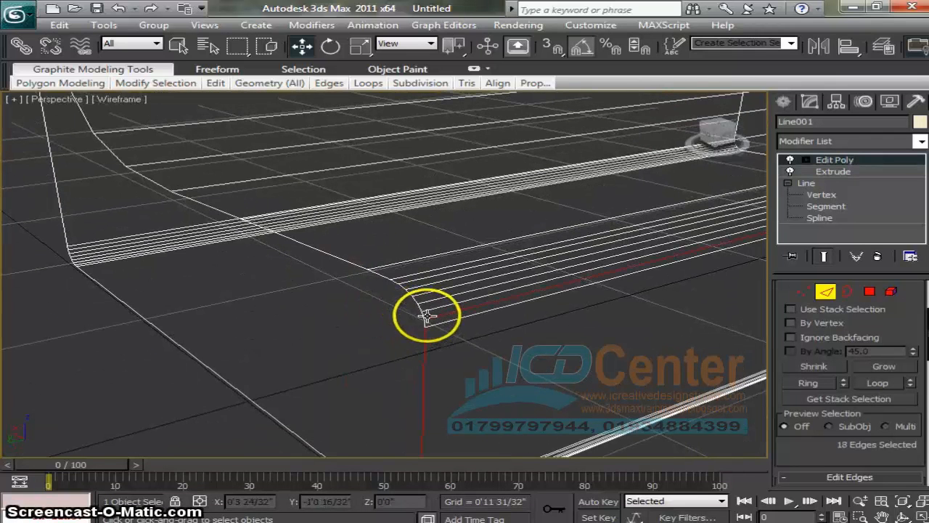
left_click(438, 325, "alt")
left_click_drag(354, 255, 418, 322)
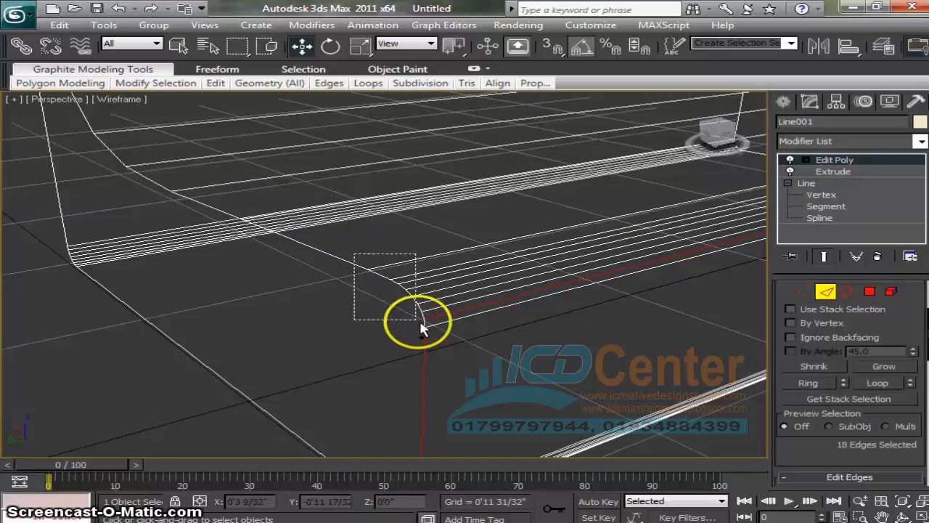
left_click_drag(444, 353, 445, 354)
left_click_drag(538, 352, 488, 214, "ctrl")
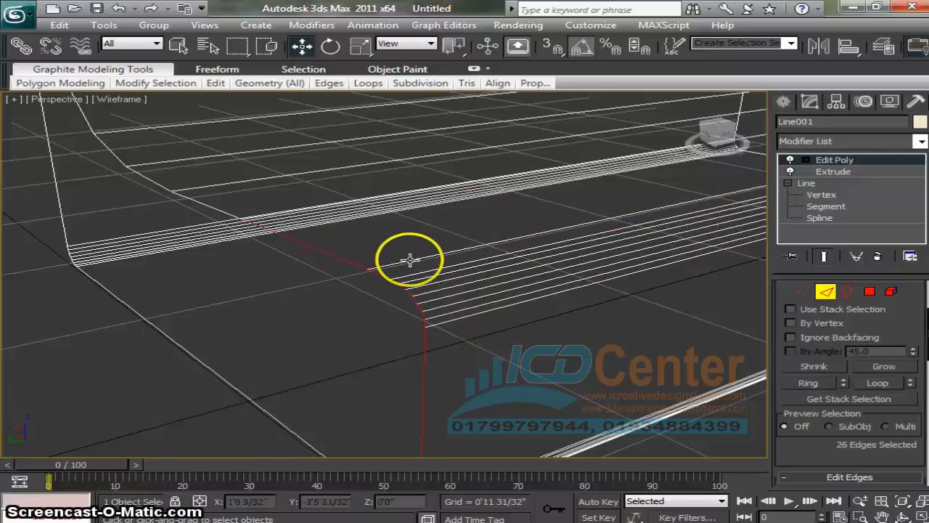
- Add the remaining seat and backrest curve edges on the opposite side up to the top of the backrest
middle_click_drag(411, 259, 479, 331)
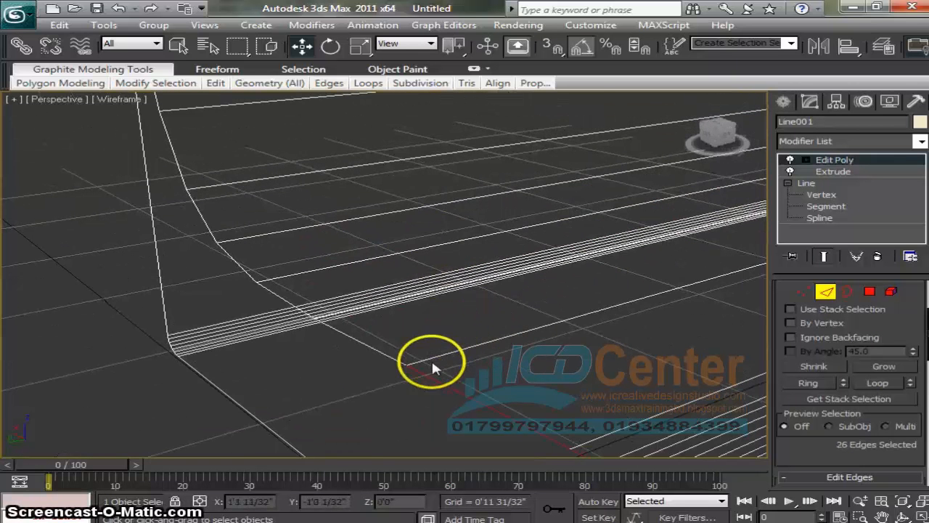
left_click(281, 298, "ctrl")
scroll(332, 319, "up", 3)
middle_click_drag(381, 337, 286, 211, "alt")
middle_click_drag(429, 231, 451, 298)
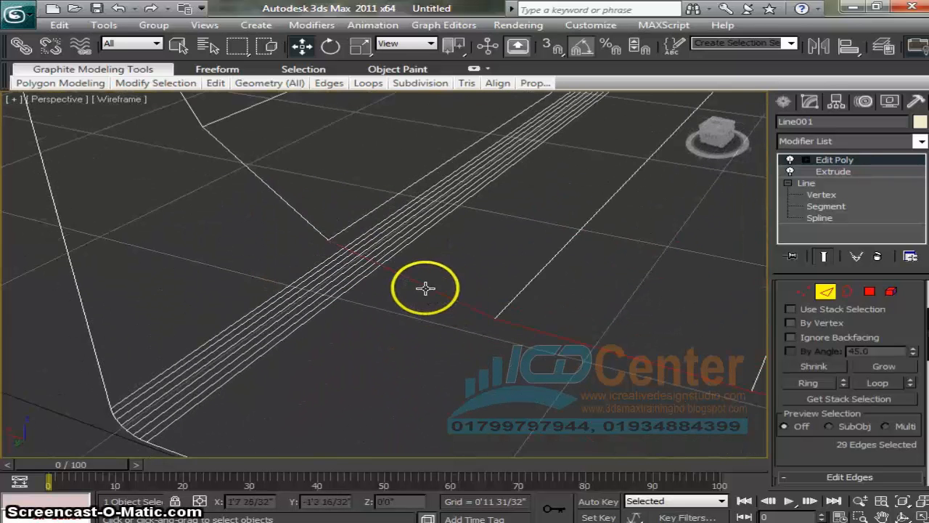
left_click(283, 205, "ctrl")
scroll(305, 204, "down", 5)
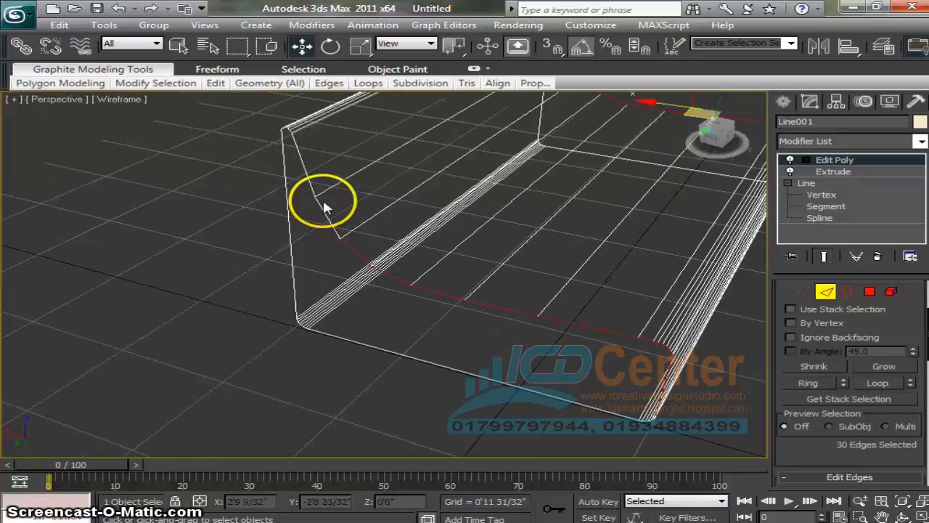
middle_click_drag(322, 204, 340, 252)
left_click(343, 269, "ctrl")
left_click(324, 231, "ctrl")
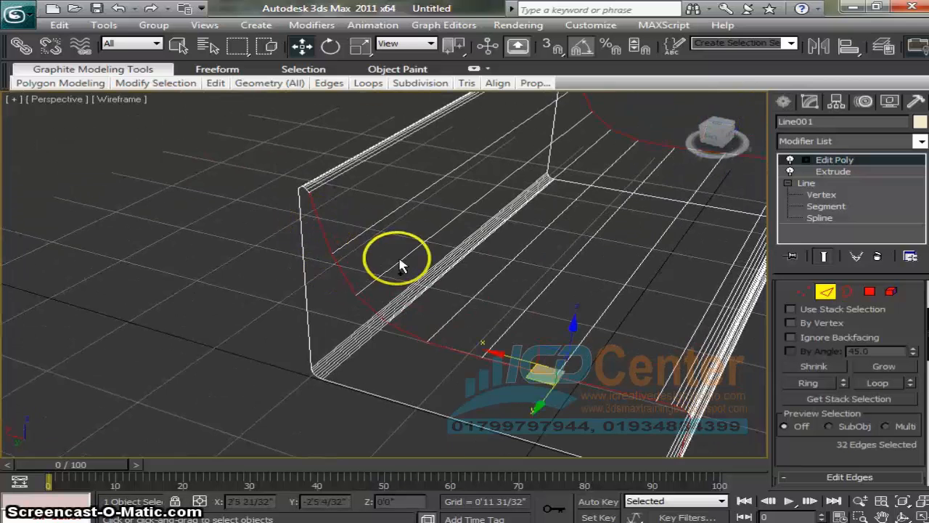
- Start a chamfer on the selected side edges with an amount of 0'1 18/32" and 4 segments
middle_click_drag(399, 259, 290, 215, "alt")
scroll(290, 216, "down", 3)
middle_click_drag(440, 244, 456, 276)
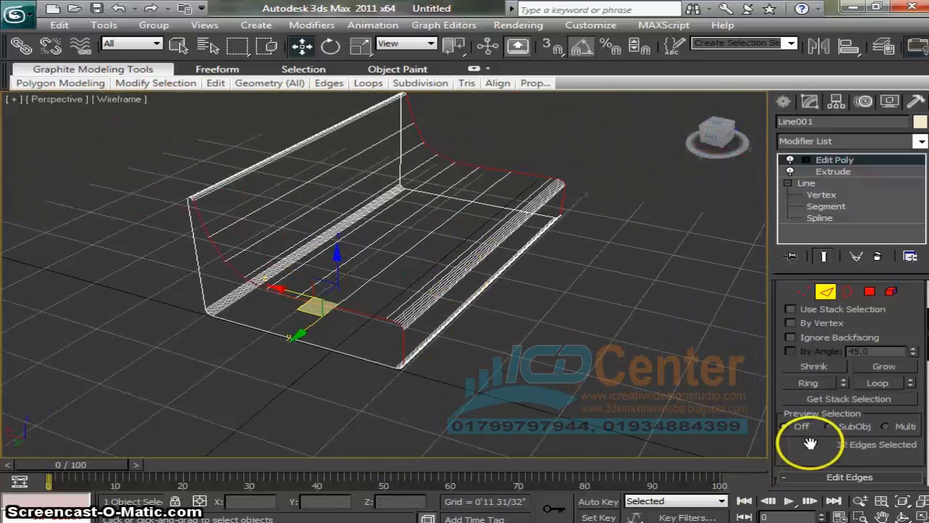
scroll(798, 440, "down", 4)
left_click(842, 382)
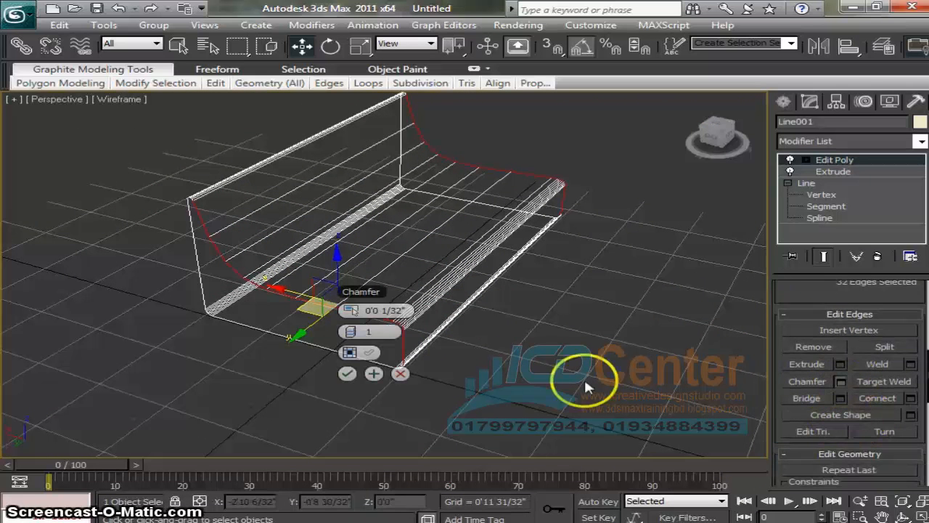
middle_click_drag(558, 384, 592, 378)
left_click_drag(395, 309, 476, 46)
scroll(363, 225, "up", 5)
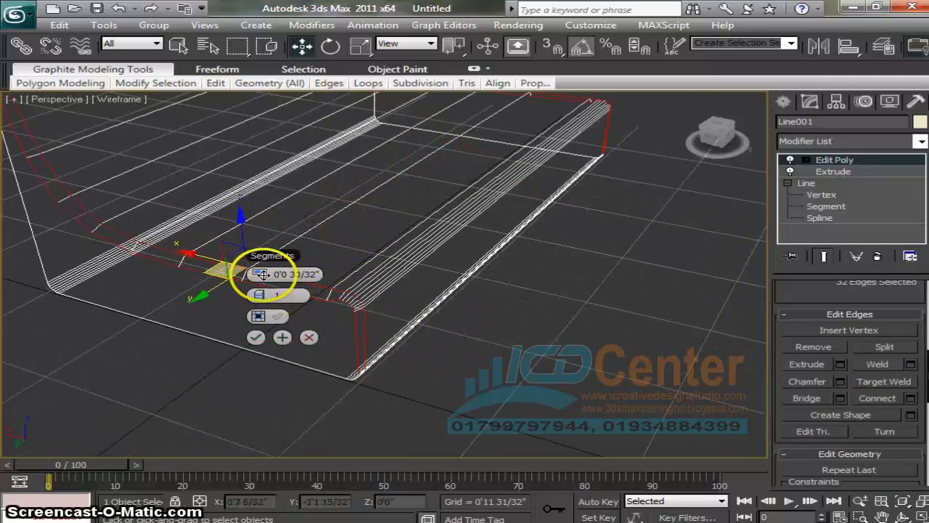
left_click_drag(259, 275, 337, 174)
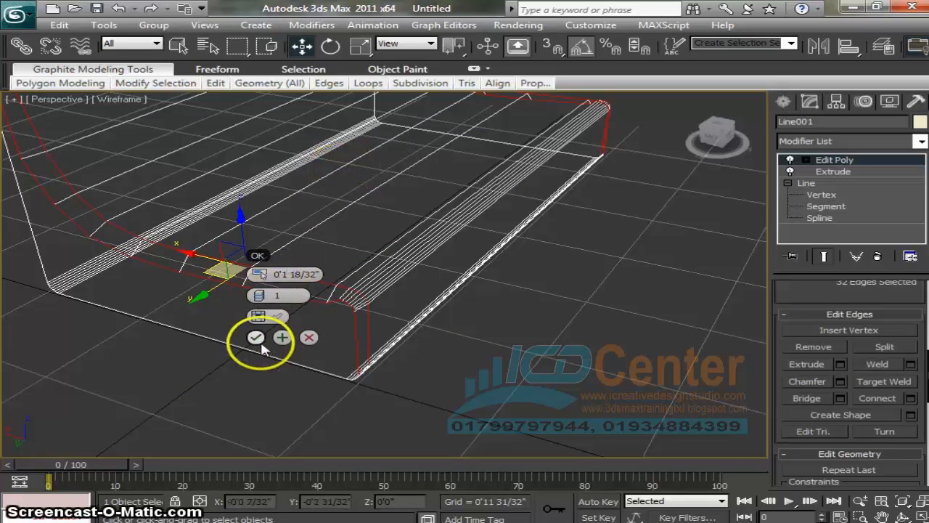
left_click(266, 296)
left_click(266, 297)
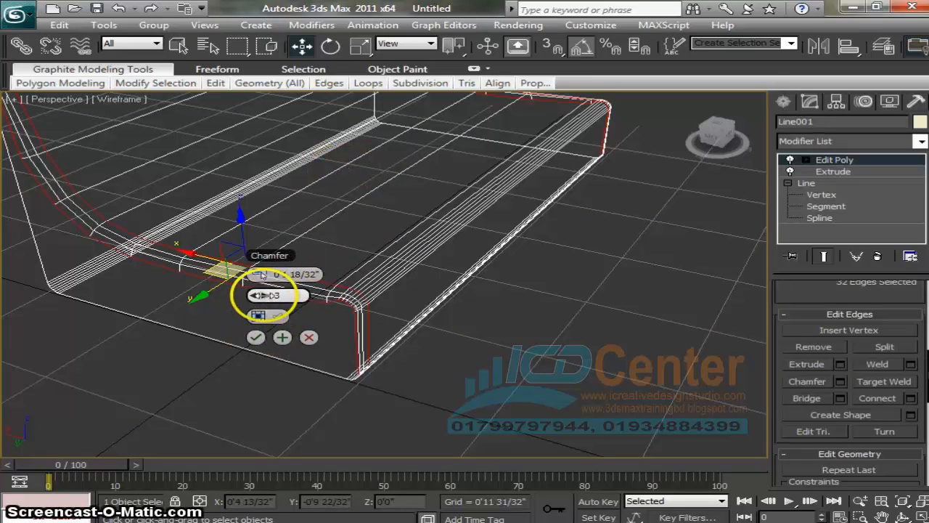
left_click(265, 297)
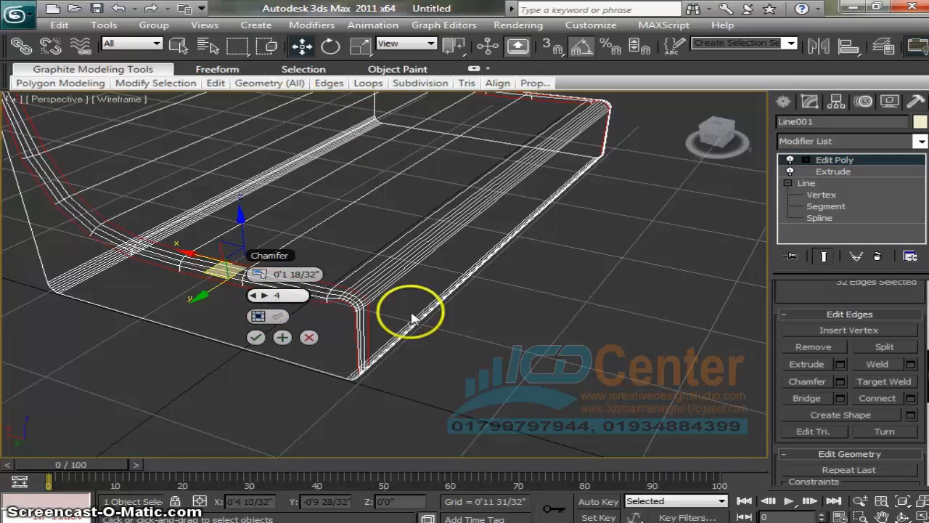
- Display the frame shaded, set the chamfer amount to 0'1 23/32" with 6 segments, and apply it
key("F3")
mouse_move(466, 317)
middle_mouse_down()
mouse_move(463, 331)
mouse_move(429, 353)
mouse_move(513, 328)
mouse_move(482, 361)
middle_mouse_up()
scroll(429, 354, "up", 3)
scroll(484, 336, "down", 3)
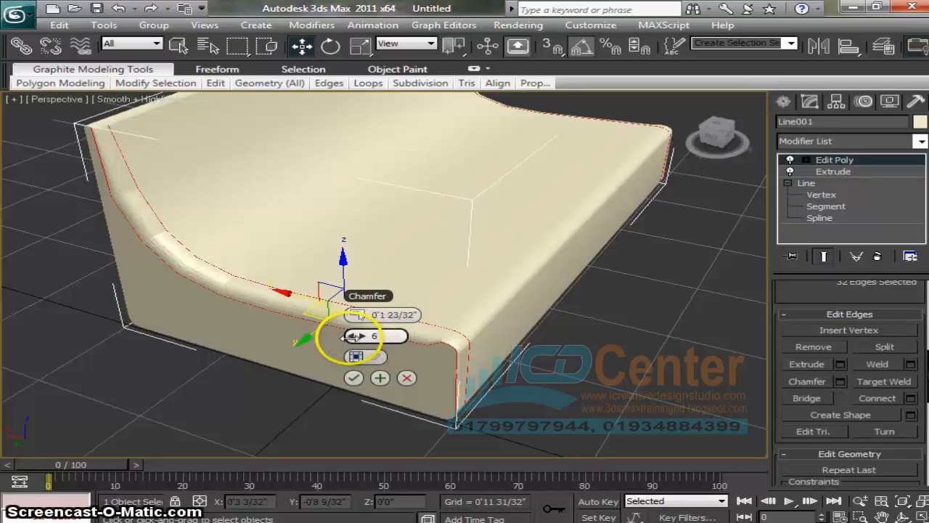
middle_click_drag(556, 379, 627, 365, "alt")
left_click(231, 374)
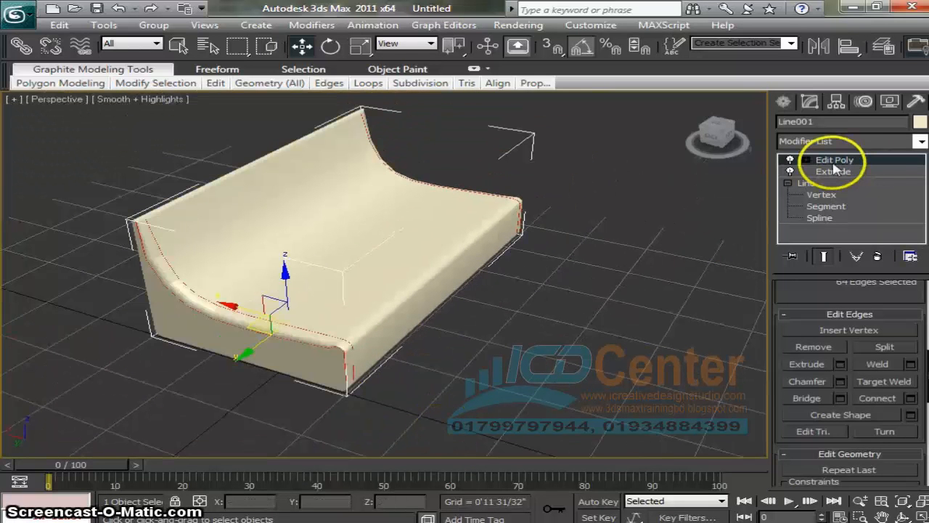
- Leave edge editing, deselect the frame, check its rounded near side, and unhide the rest of the sofa
left_click(652, 247)
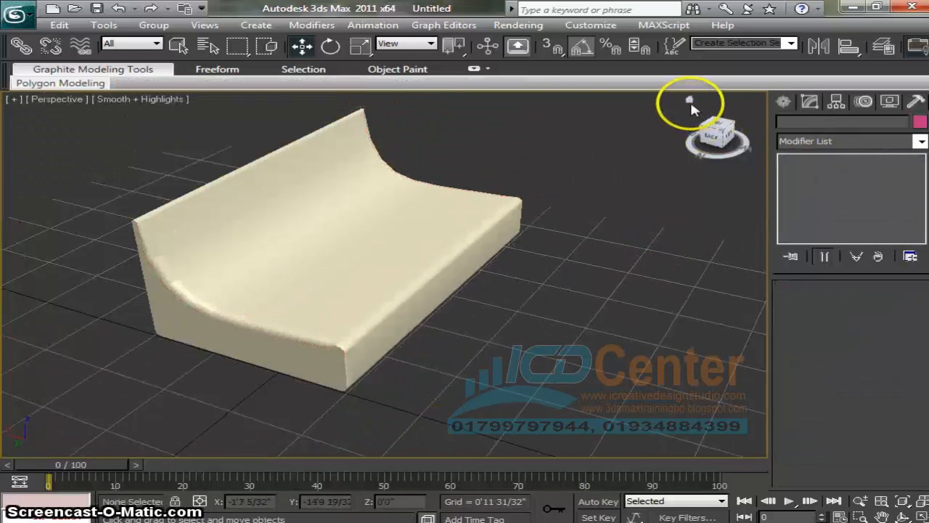
middle_click_drag(614, 317, 582, 324)
left_click(901, 517)
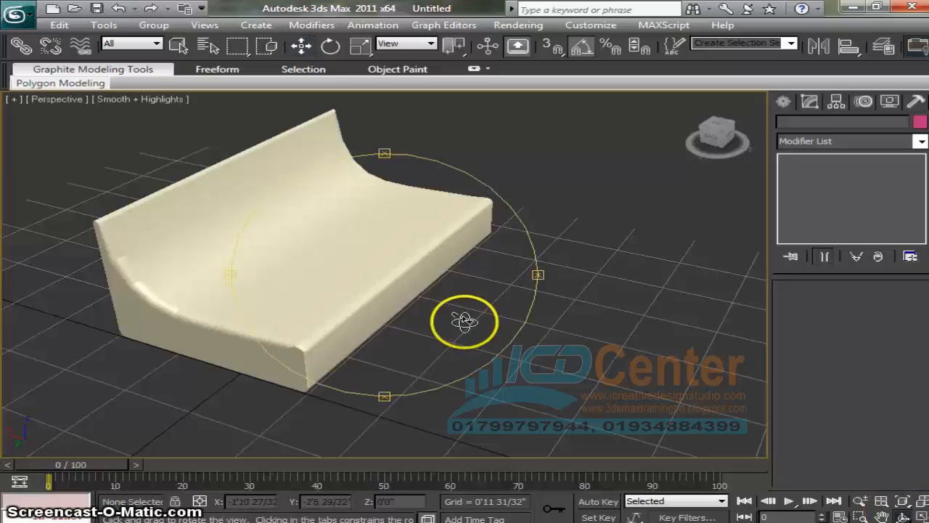
left_click_drag(366, 322, 479, 353)
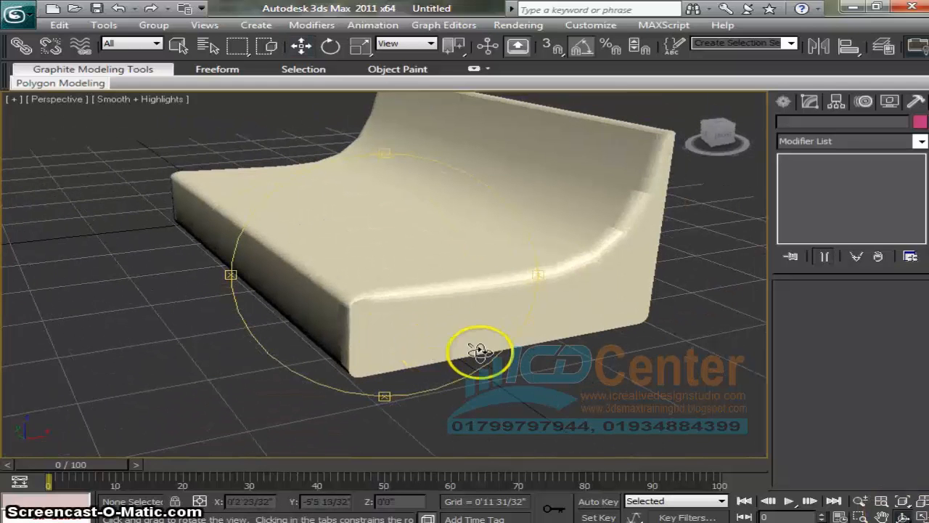
right_click(559, 361)
right_click(541, 320)
left_click(589, 252)
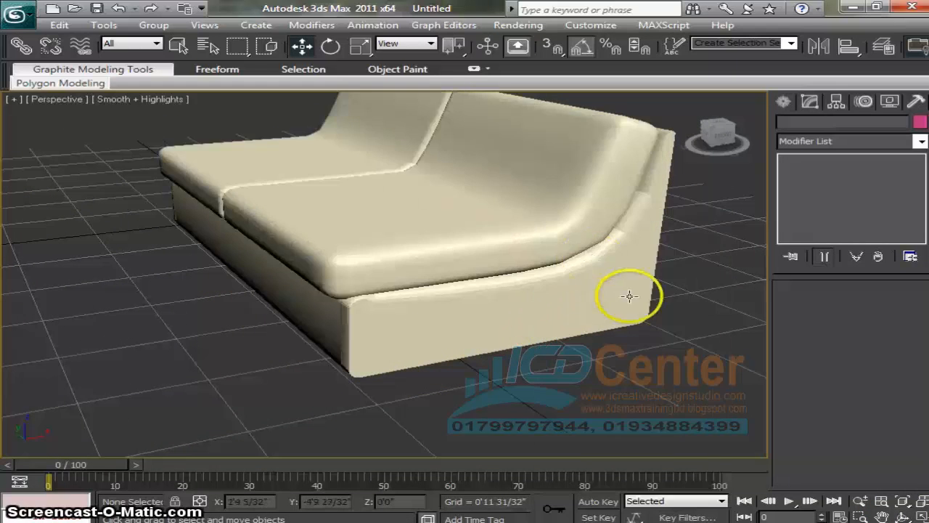
- Select the near cushion and examine from the side and above how it sits on the rounded frame
middle_click_drag(622, 290, 529, 370)
left_click(310, 311)
middle_click_drag(405, 332, 412, 308)
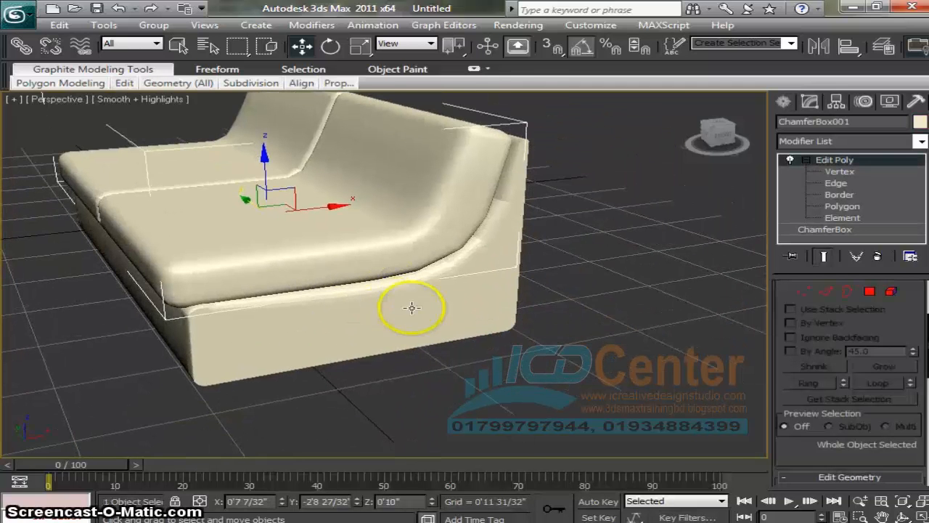
scroll(622, 370, "down", 3)
scroll(576, 357, "down", 2)
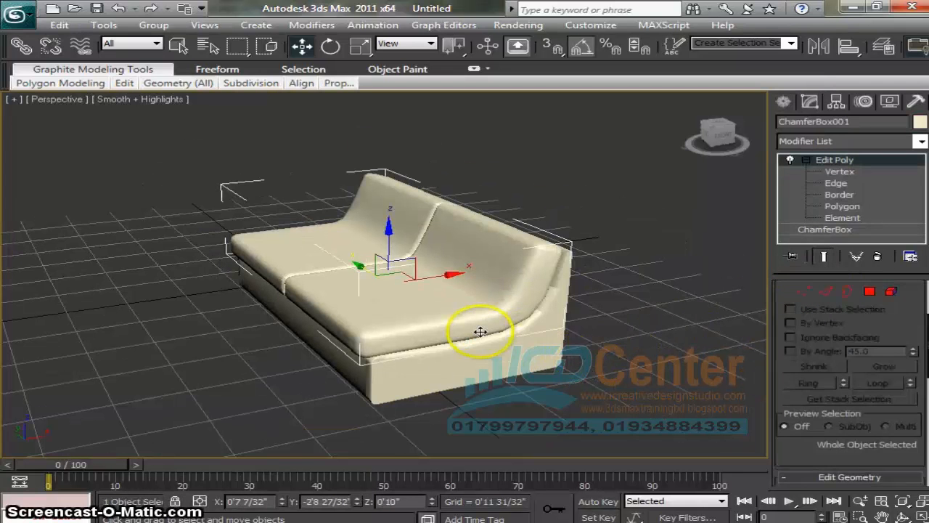
middle_click_drag(481, 326, 436, 312)
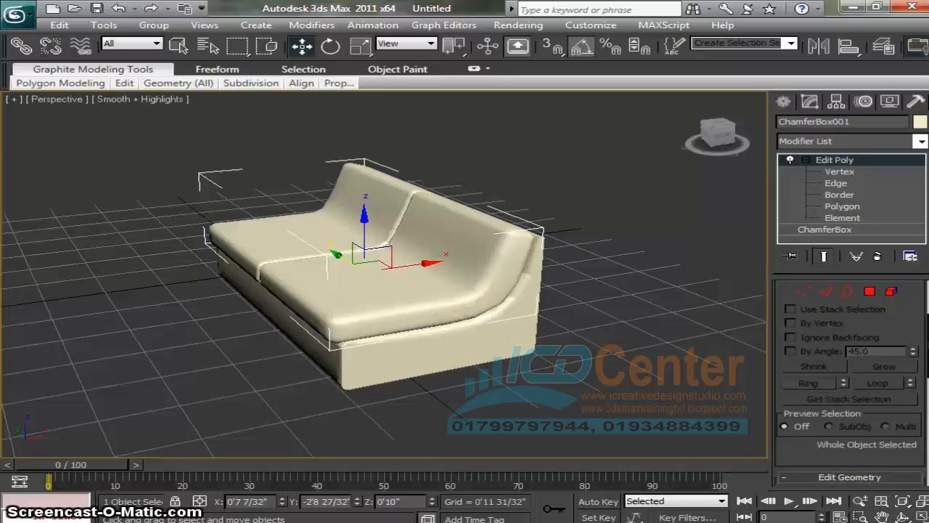
left_click(902, 516)
left_click_drag(539, 332, 477, 201)
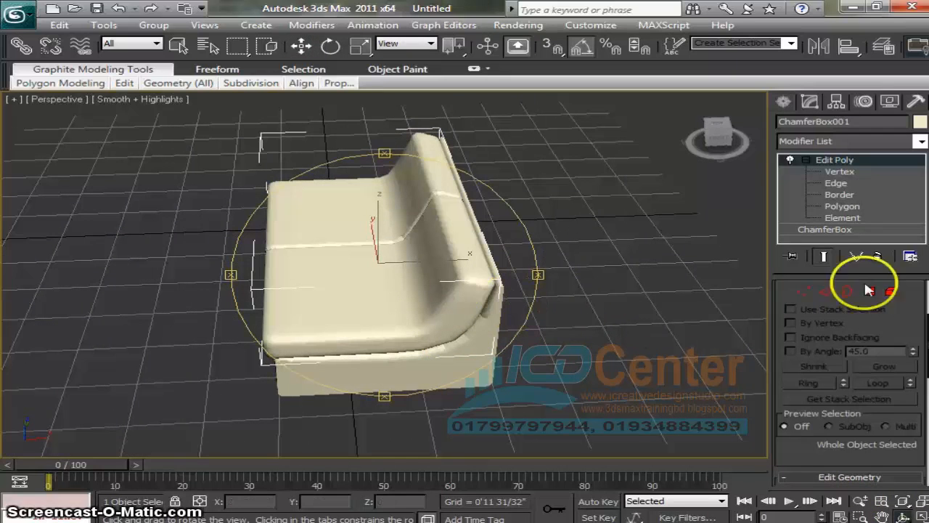
key("Escape")
left_click(783, 102)
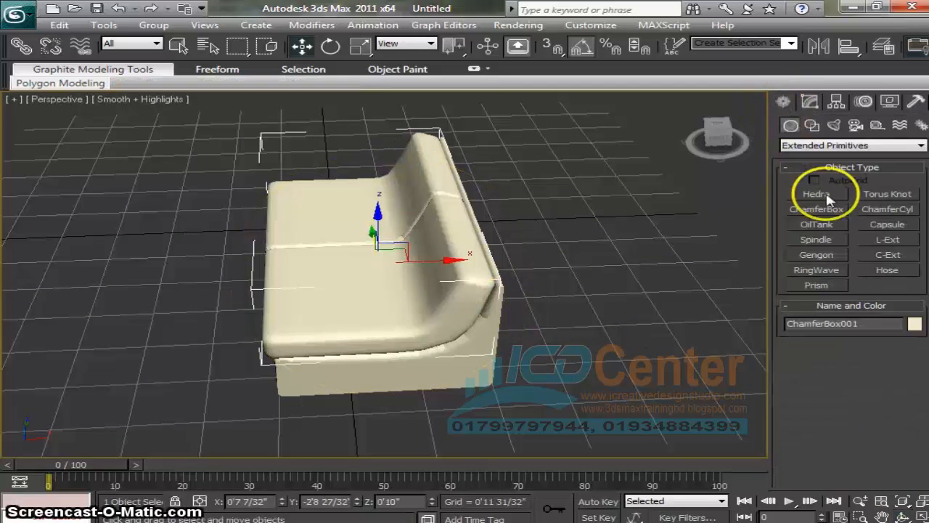
middle_click_drag(625, 300, 603, 298)
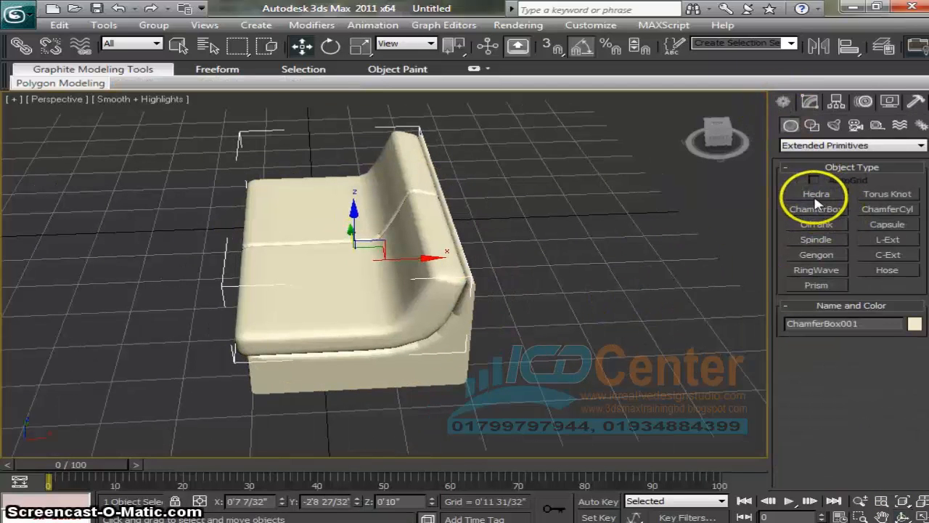
left_click(815, 209)
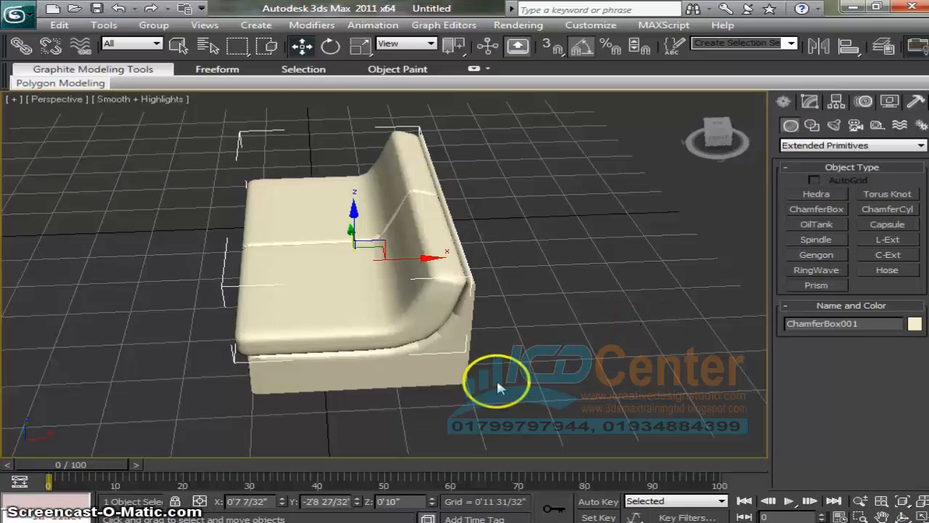
- Clone the pair of seat cushions along the sofa's length to a free spot beside it as one independent copy
left_click(904, 515)
left_click_drag(552, 324, 600, 301)
left_click(301, 45)
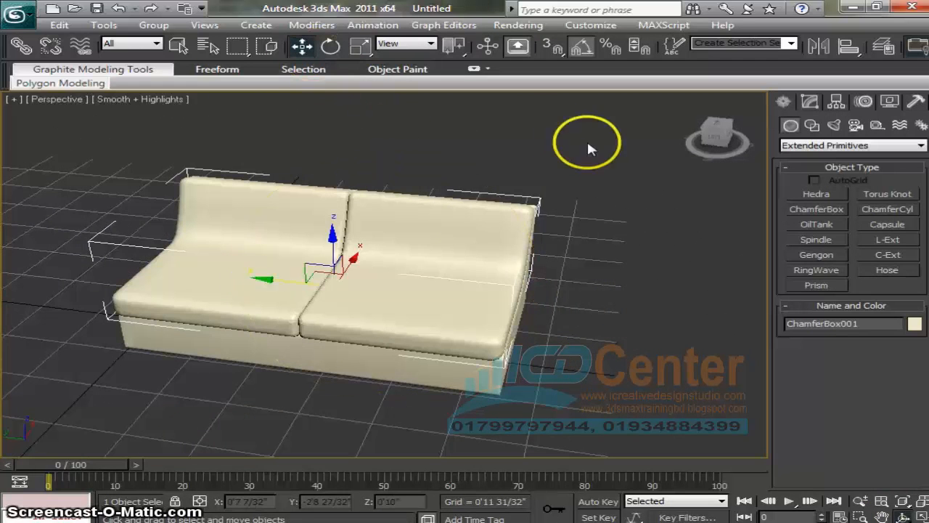
middle_click_drag(490, 297, 336, 307)
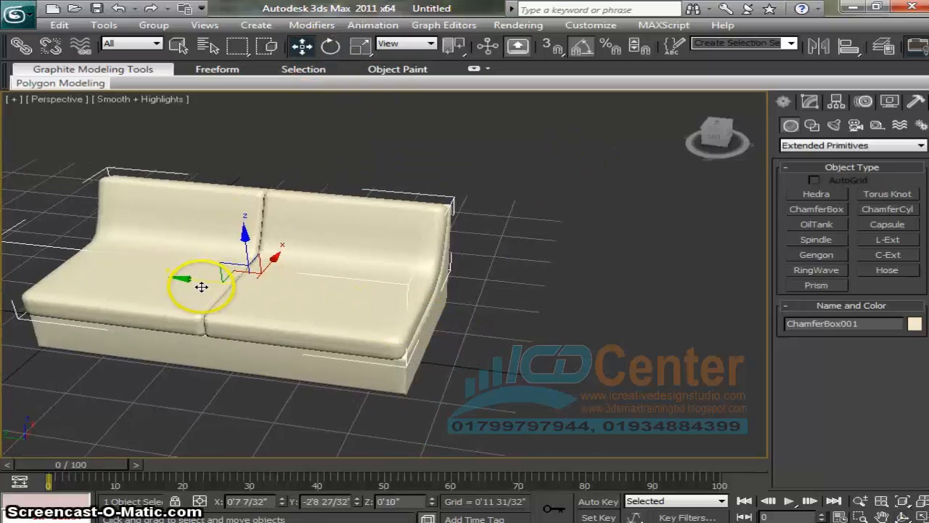
left_click_drag(197, 281, 614, 321, "shift")
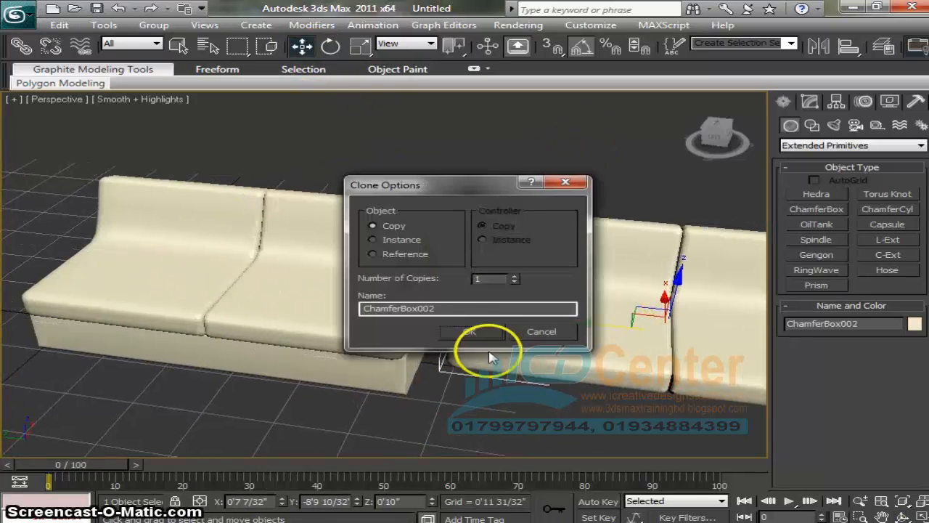
left_click(470, 331)
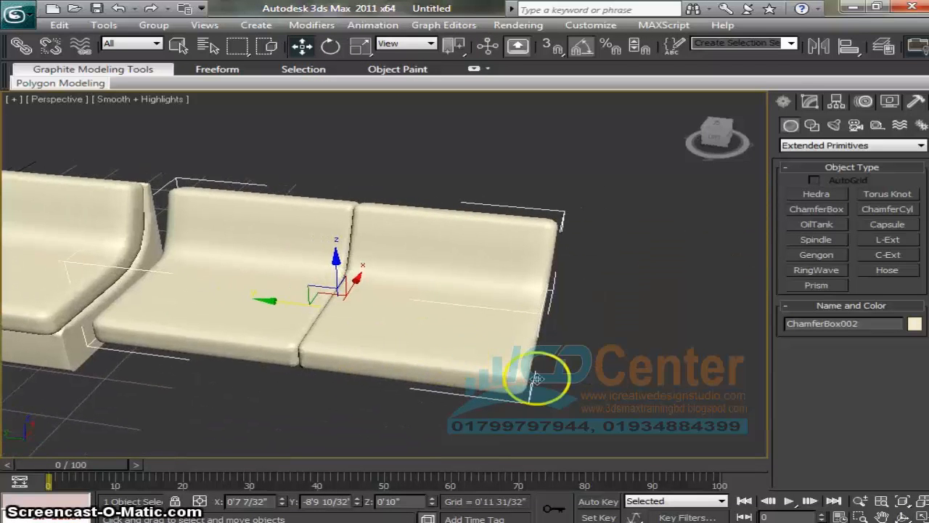
- Show the copied cushions in the left view with edged faces and select them
left_click(653, 403)
key("f")
scroll(574, 370, "down", 6)
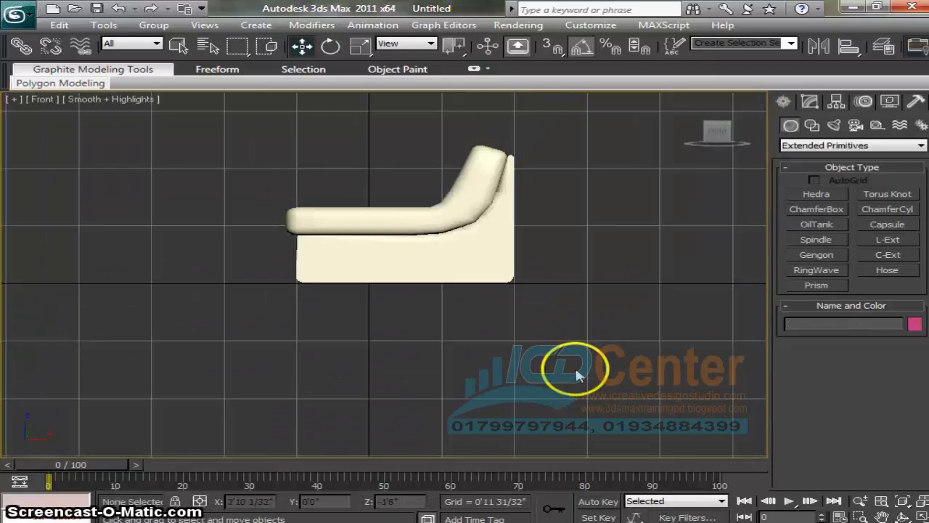
key("l")
middle_click_drag(658, 324, 298, 371)
scroll(436, 323, "up", 2)
middle_click_drag(594, 299, 493, 359)
left_click(542, 285)
key("F4")
- Delete the copied cushions' vertices, keeping only a narrow rounded strip at the end farthest from the sofa
left_click(811, 103)
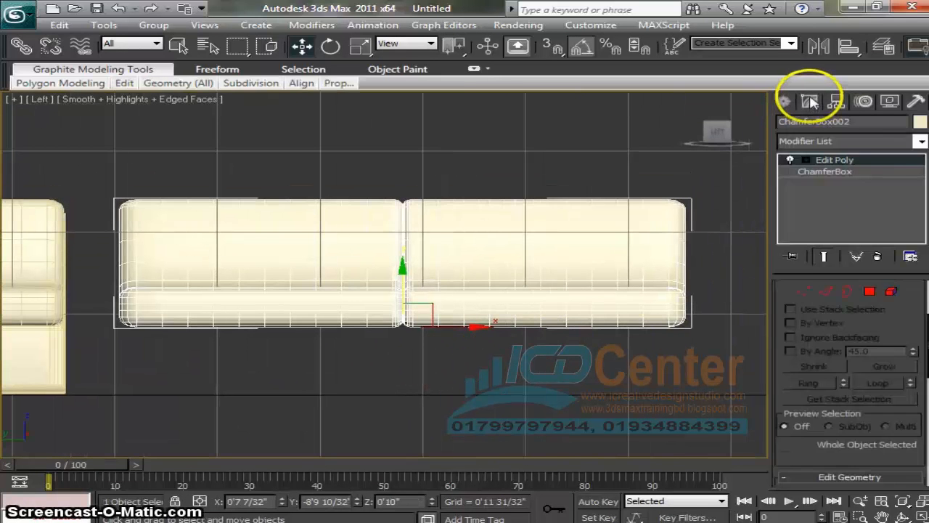
left_click(803, 291)
middle_click_drag(557, 291, 543, 294)
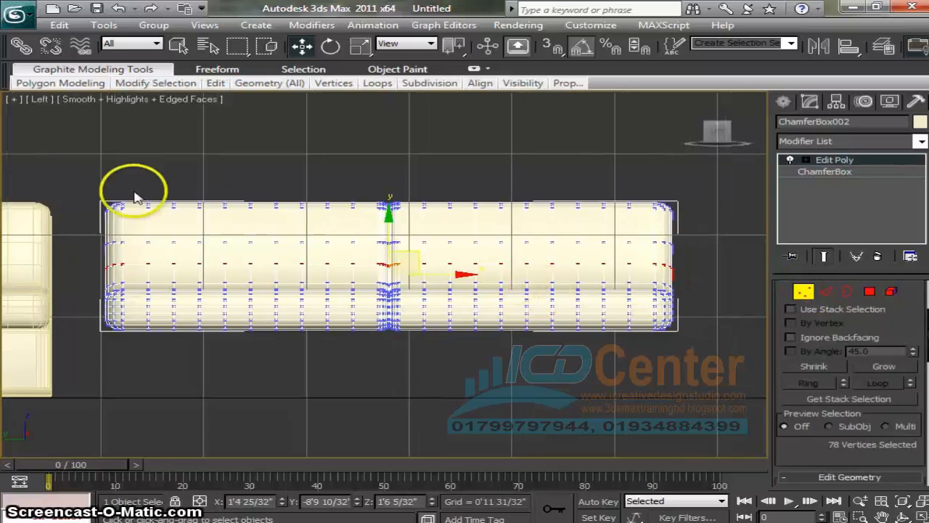
left_click_drag(67, 170, 618, 400)
key("Delete")
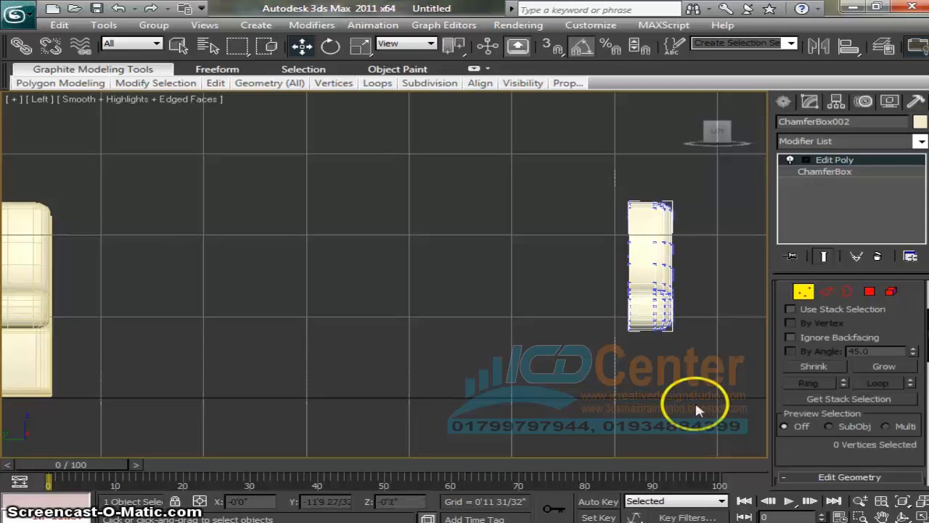
- Switch the remaining strip to edge editing and show it in the perspective view
middle_click_drag(699, 403, 602, 423)
left_click(805, 291)
left_click(825, 291)
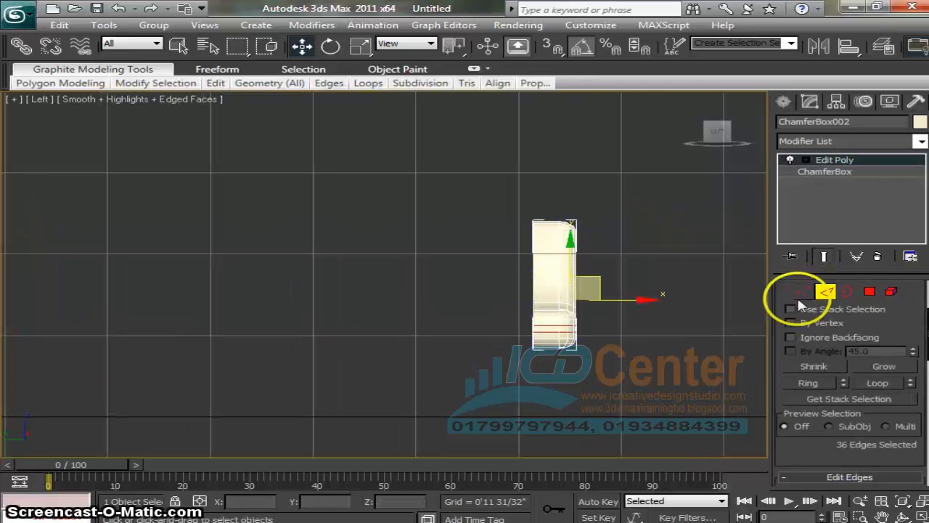
left_click(690, 100)
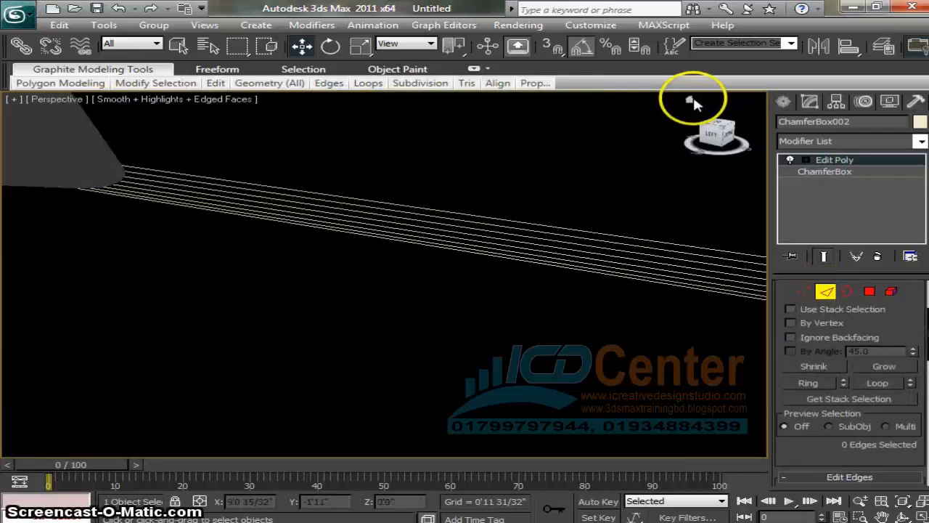
scroll(645, 305, "down", 6)
middle_click_drag(558, 293, 380, 260)
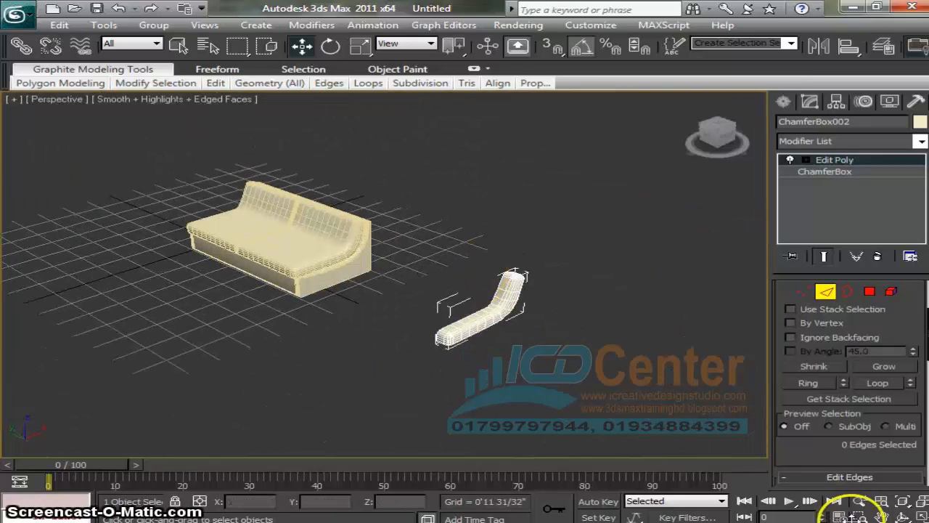
- Select the full loop of edges around the cushion strip's open side
left_click(902, 515)
left_click_drag(598, 303, 557, 322)
right_click(557, 322)
middle_click_drag(562, 351, 523, 343, "alt")
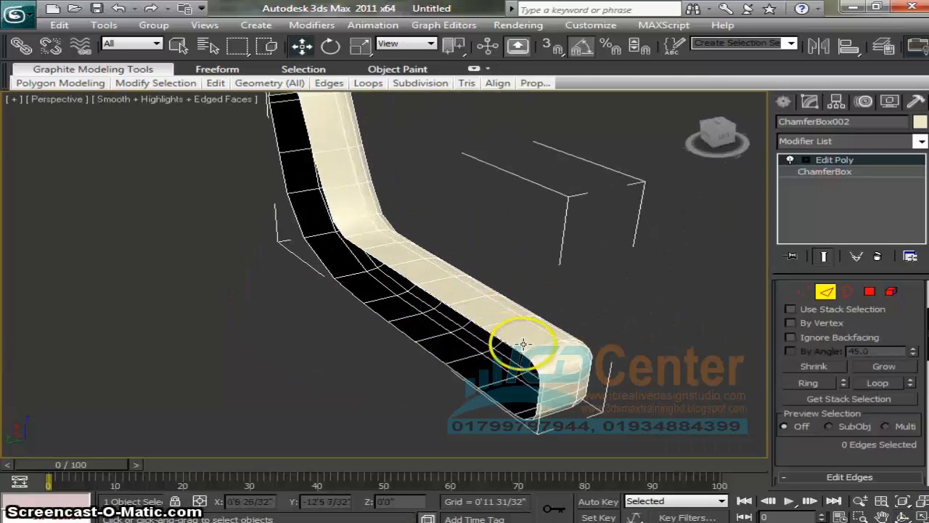
left_click(464, 317)
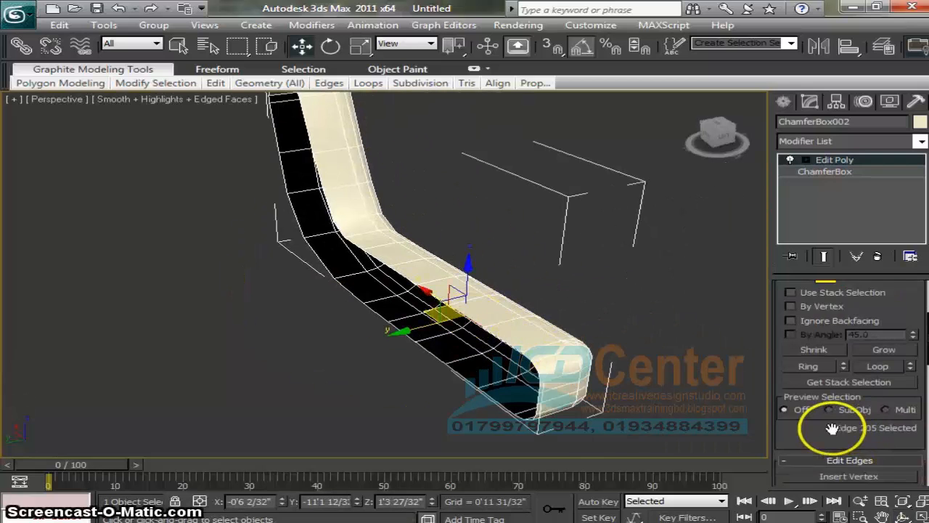
scroll(896, 373, "down", 2)
left_click(879, 339)
scroll(602, 426, "down", 3)
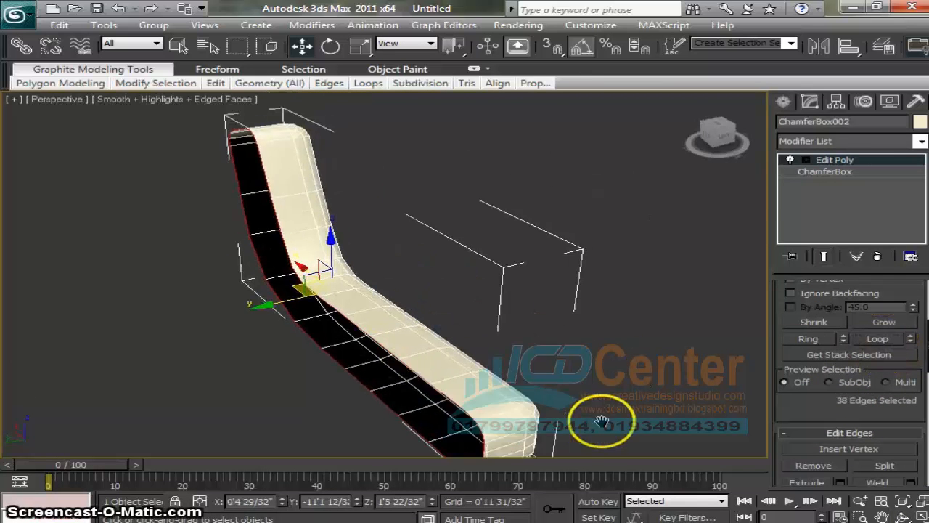
- Try a Symmetry modifier on the cushion strip with mirror axis Y and Flip enabled
left_click(836, 142)
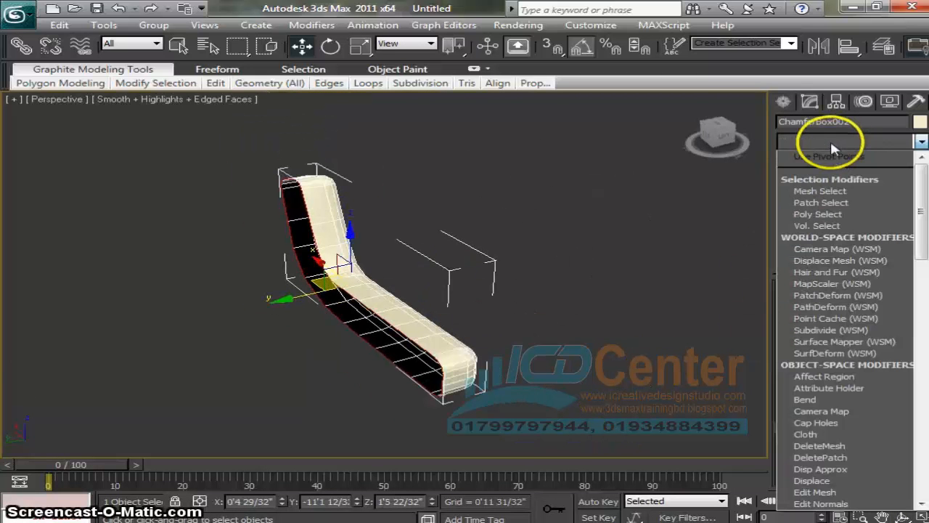
key("s")
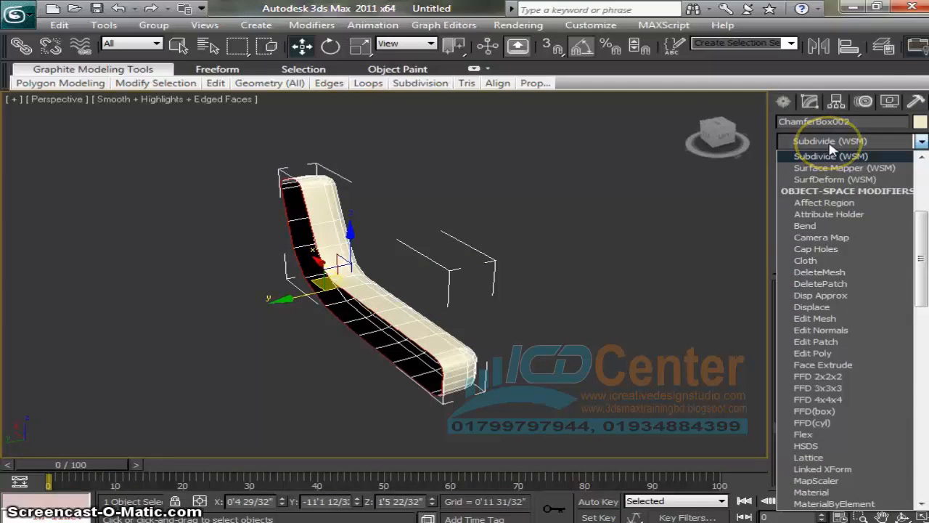
key("s")
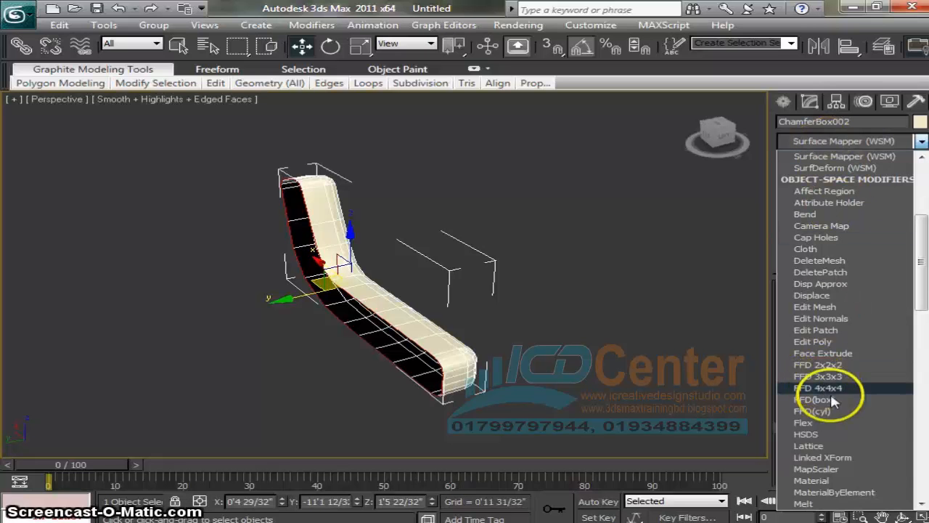
key("s")
key("s")
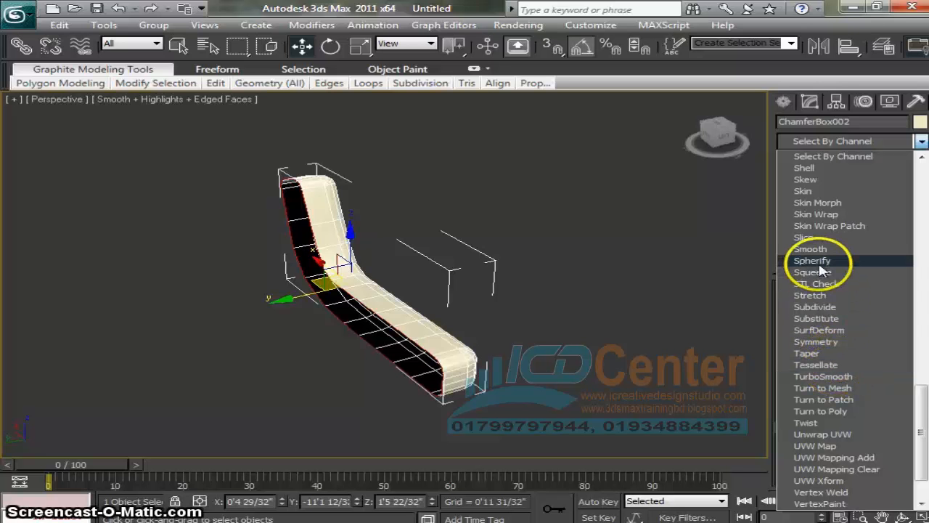
left_click(837, 339)
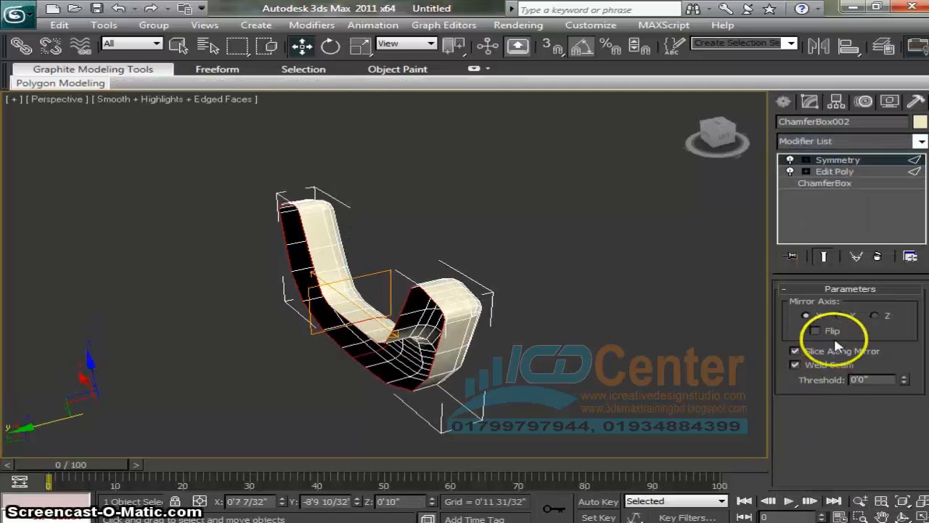
left_click(842, 314)
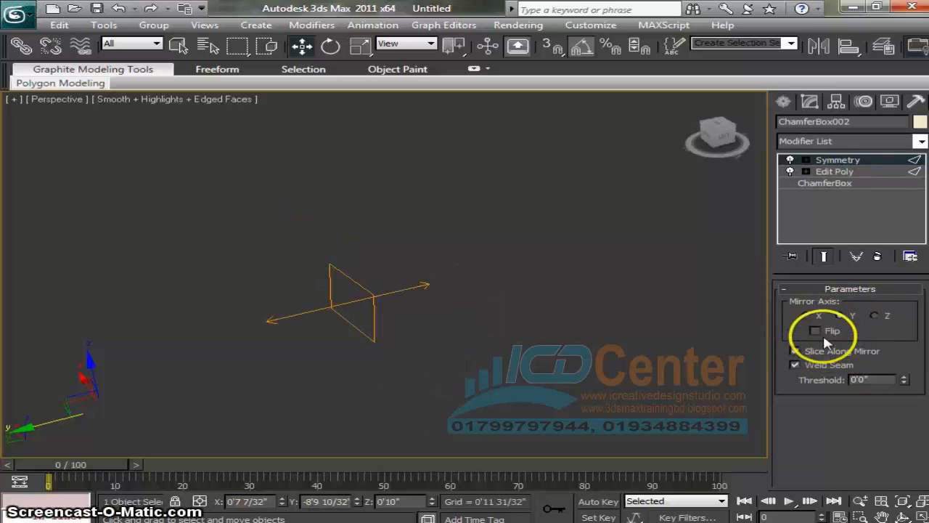
left_click(821, 332)
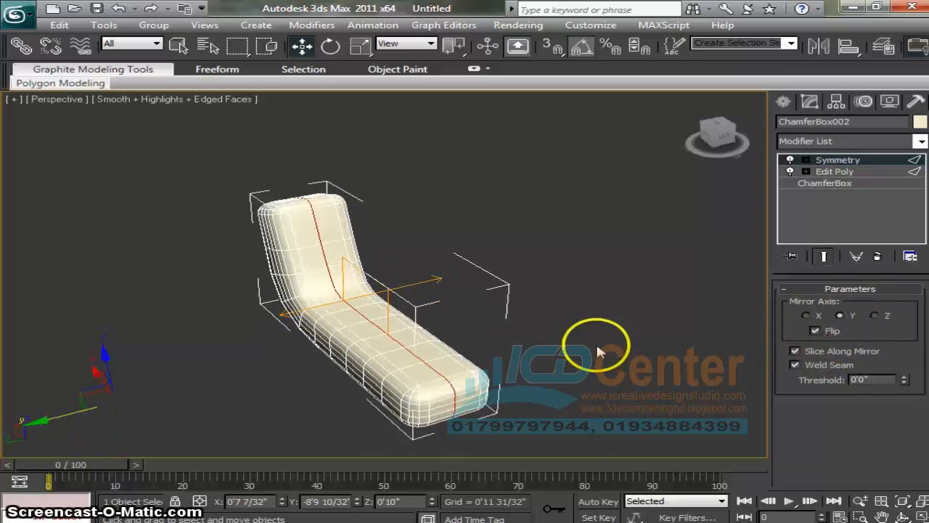
- Examine the mirrored narrow cushion and its centre seam from near and far
middle_click_drag(195, 399, 230, 394)
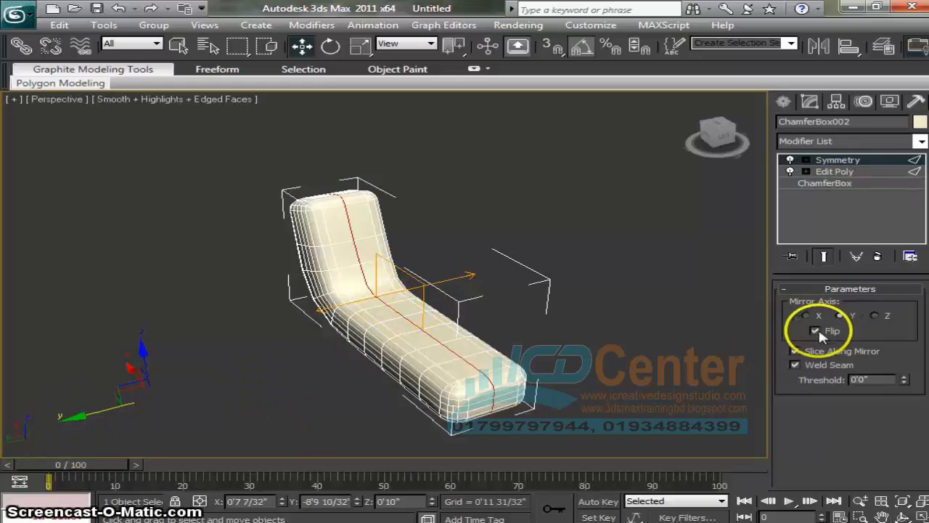
middle_click_drag(505, 356, 443, 330)
left_click(512, 336)
left_click(414, 334)
left_click(569, 320)
left_click(425, 320)
scroll(430, 330, "up", 3)
scroll(440, 332, "down", 3)
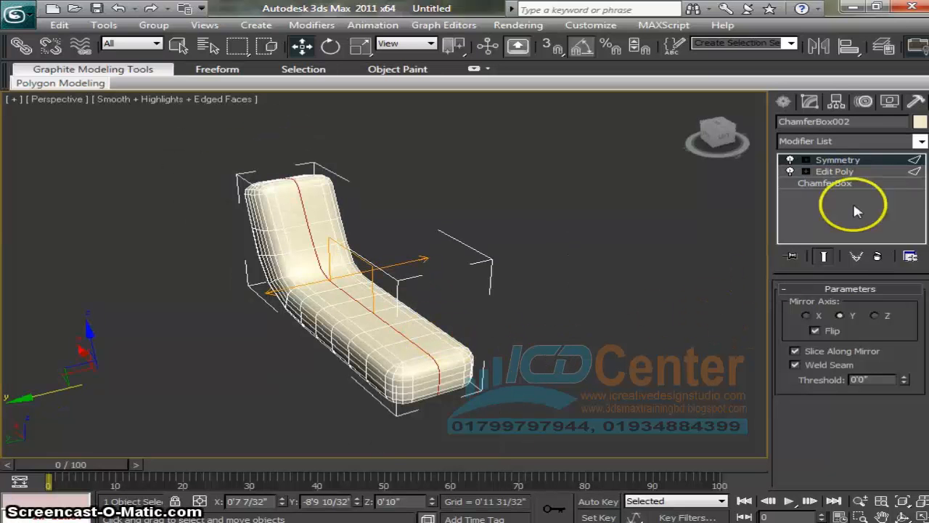
- Delete the Symmetry modifier and widen the strip by moving its open edge loop along Y to about -10'9 25/32"
right_click(832, 166)
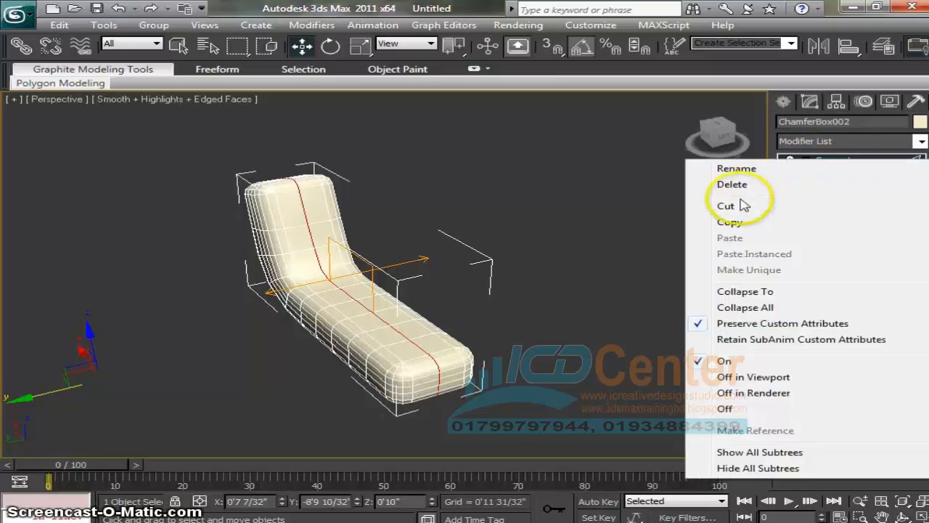
left_click(735, 182)
left_click_drag(289, 308, 262, 300)
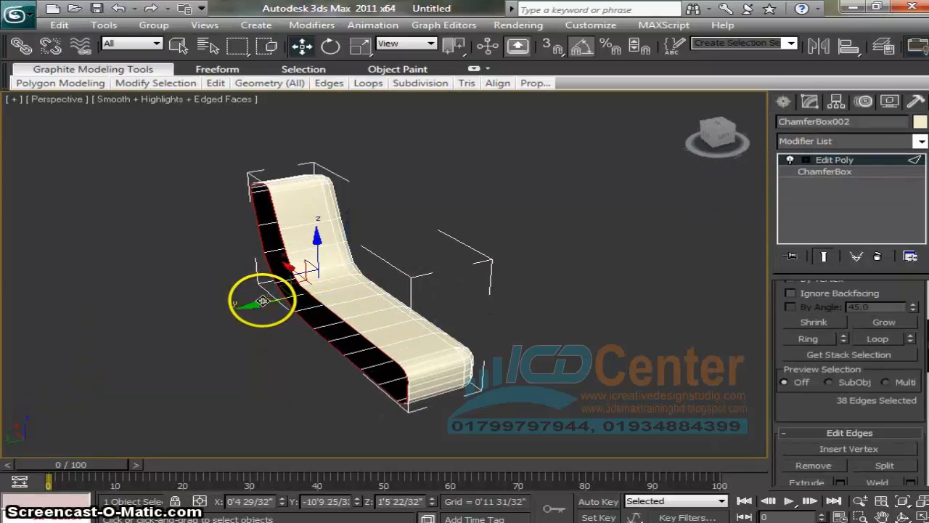
- Apply a Symmetry modifier to the widened strip with mirror axis Y and Flip enabled, check the cushion, and deselect it
left_click(837, 140)
scroll(855, 231, "down", 5)
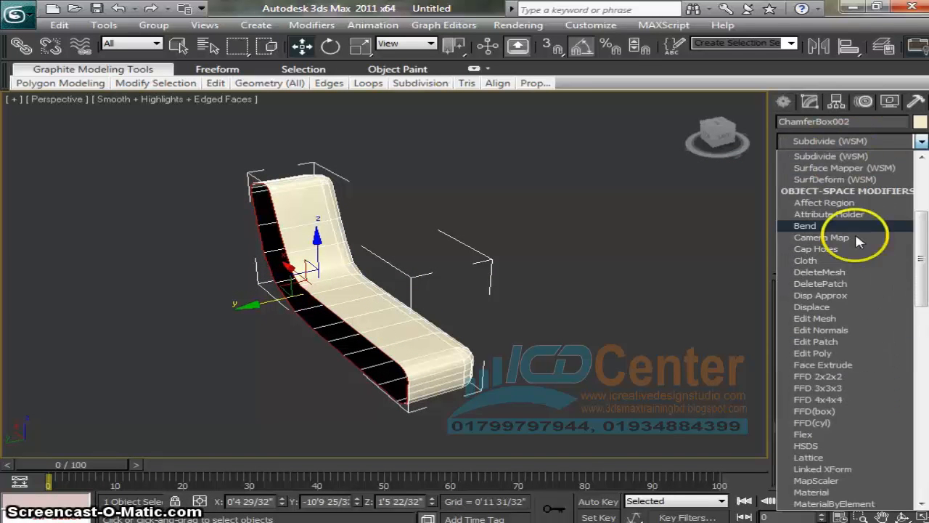
scroll(835, 316, "down", 15)
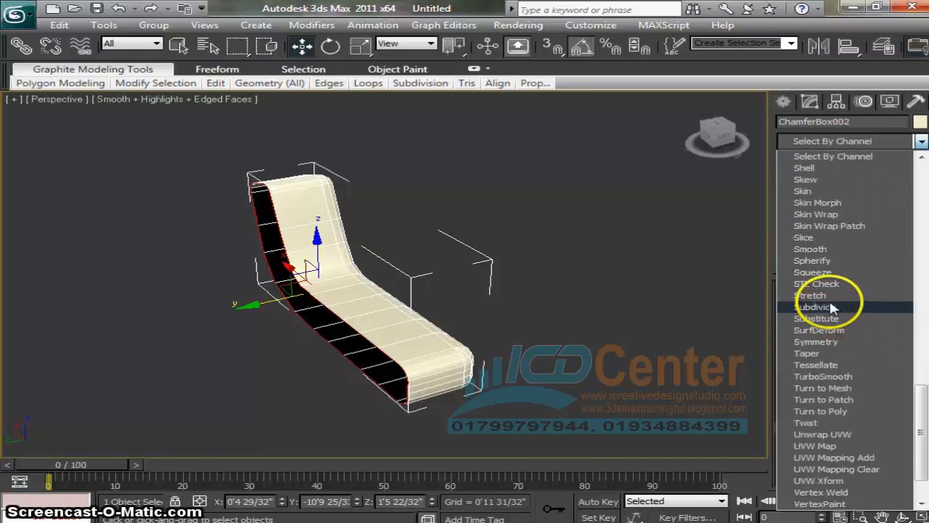
left_click(835, 340)
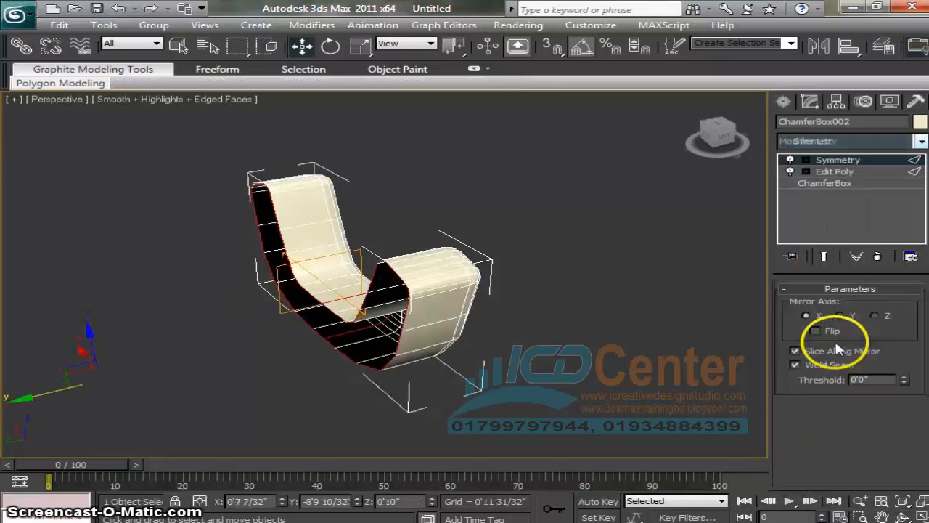
left_click(845, 317)
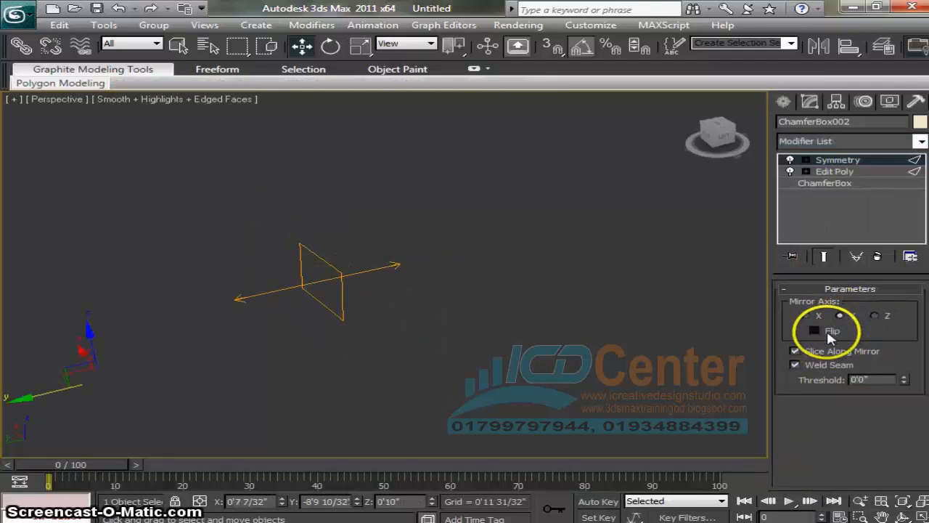
left_click(828, 334)
middle_click_drag(503, 368, 553, 394)
scroll(556, 394, "down", 2)
scroll(445, 431, "up", 2)
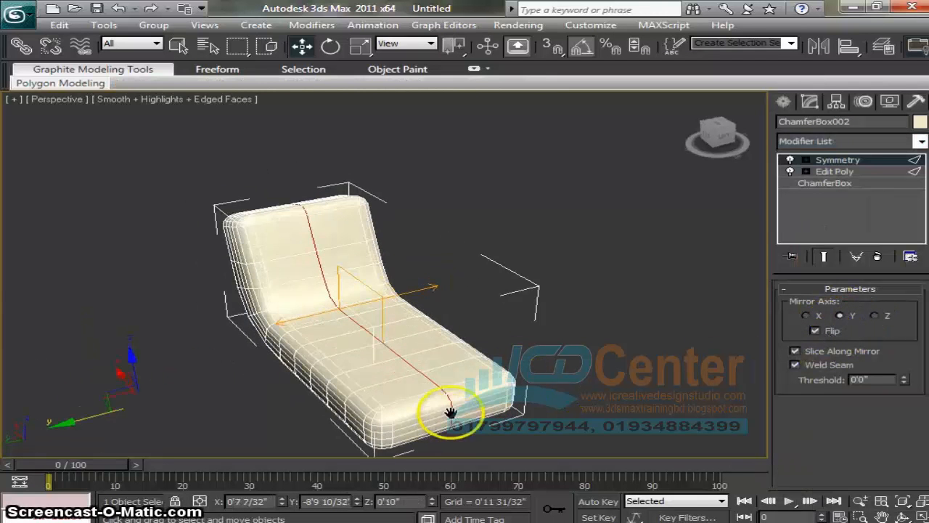
middle_click_drag(450, 412, 462, 379)
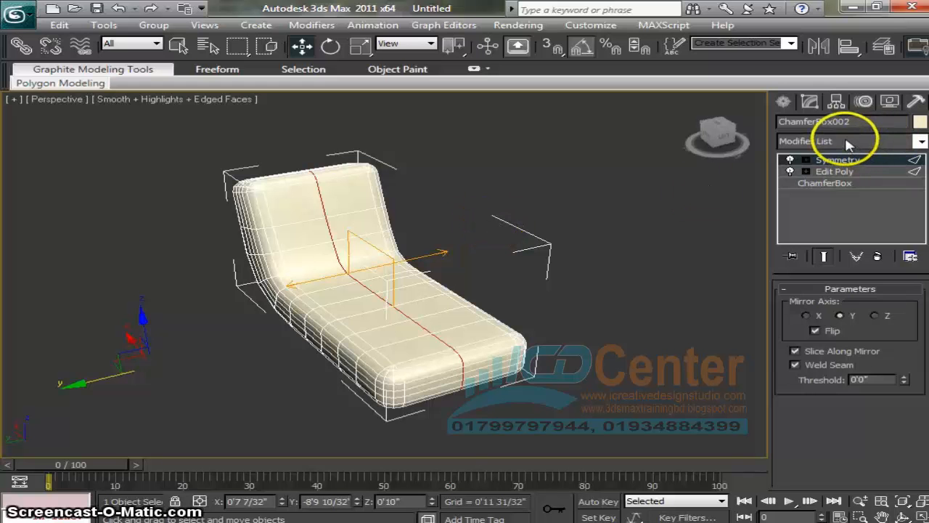
key("e")
left_click(613, 249)
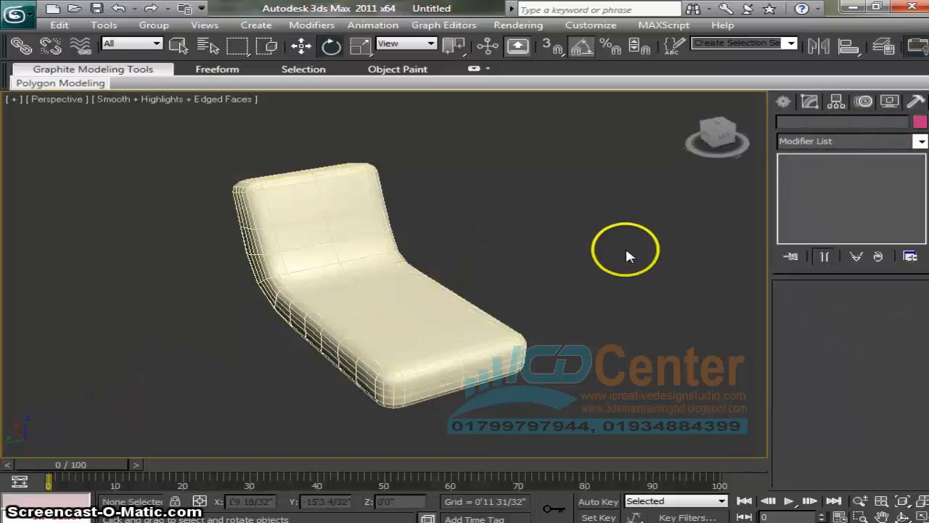
- Add an Edit Poly modifier above the Symmetry modifier on the single cushion
left_click(419, 251)
left_click(827, 138)
key("e")
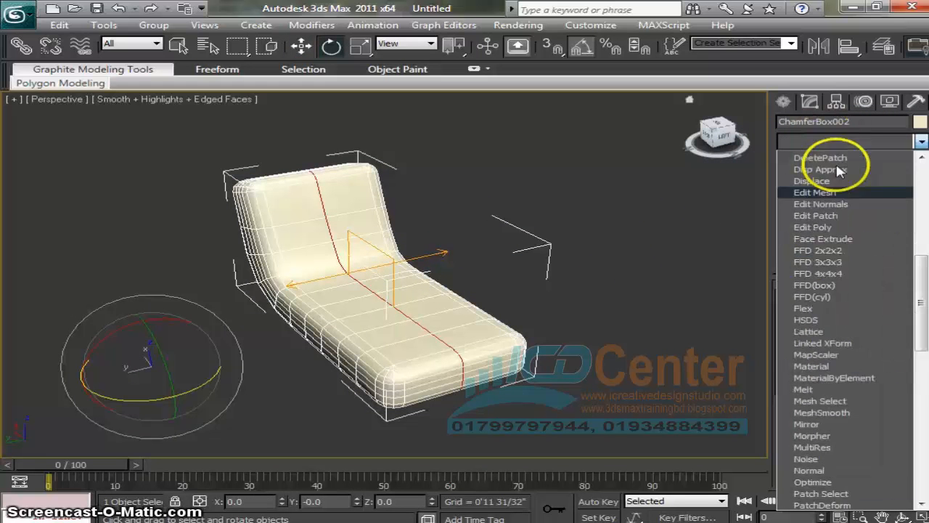
left_click(812, 191)
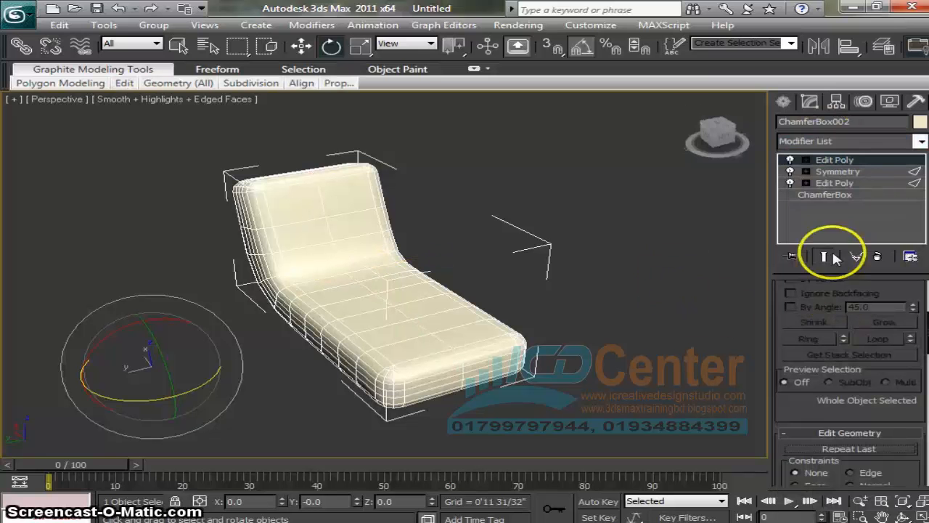
left_click(808, 161)
left_click(836, 183)
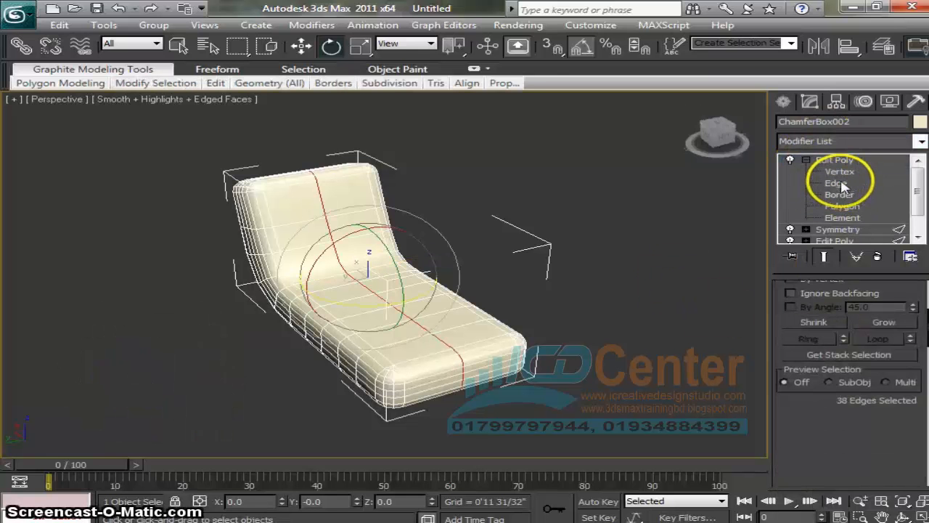
left_click(653, 313)
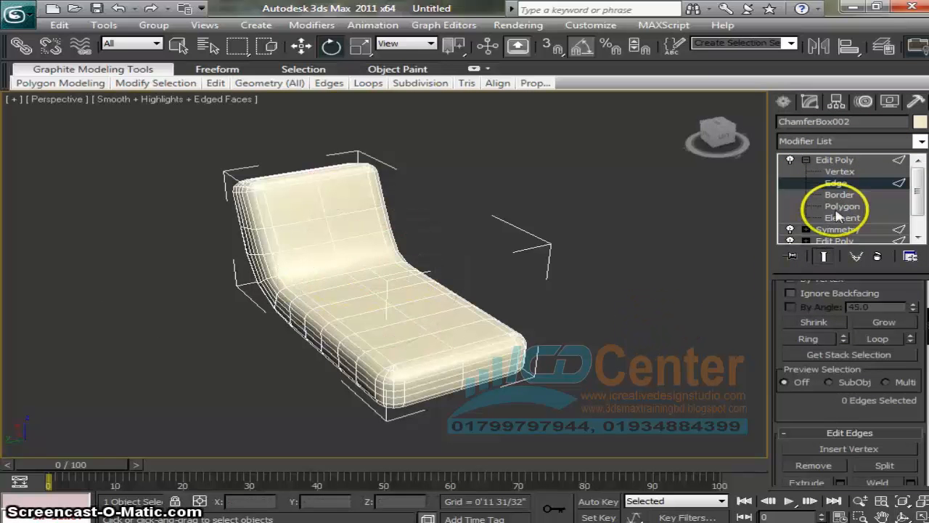
left_click(836, 183)
left_click(587, 274)
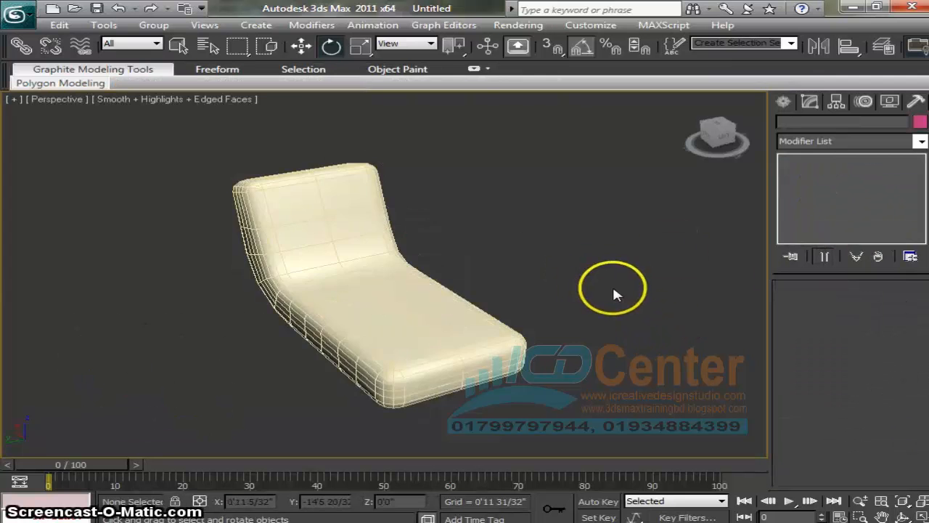
- In the Left view, select the cushion's horizontal edges on both sides of the centre seam and connect them with 3 segments
key("l")
middle_click_drag(511, 359, 498, 366)
scroll(498, 367, "down", 10)
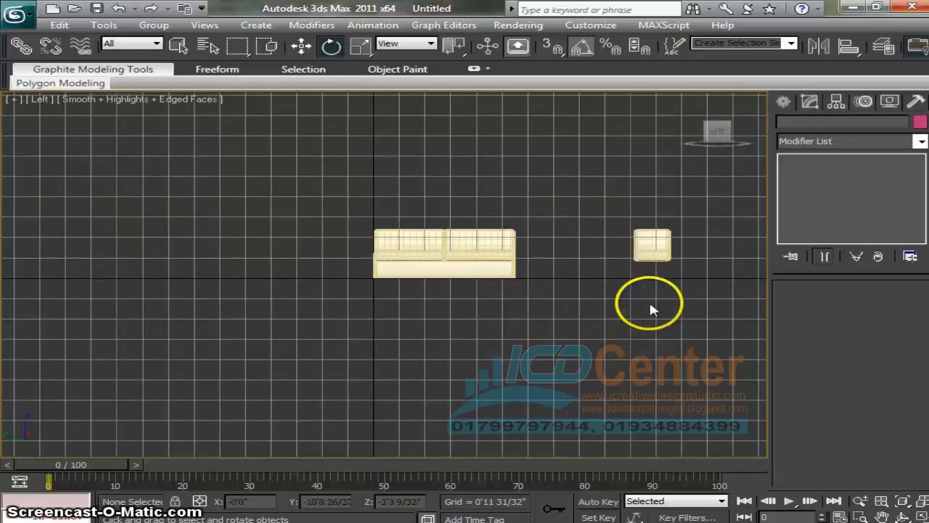
middle_click_drag(650, 308, 421, 310)
scroll(418, 310, "up", 3)
scroll(418, 310, "up", 5)
middle_click_drag(720, 198, 498, 307)
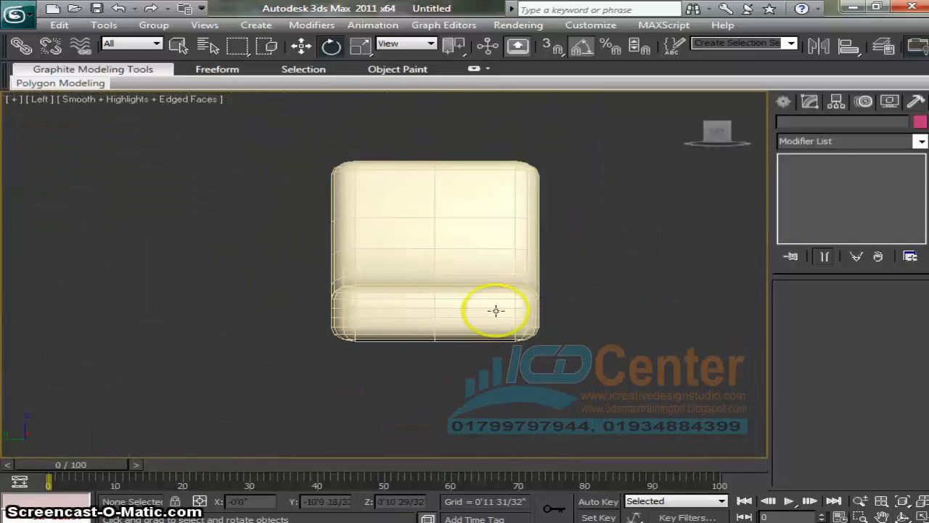
left_click(512, 290)
left_click(858, 238)
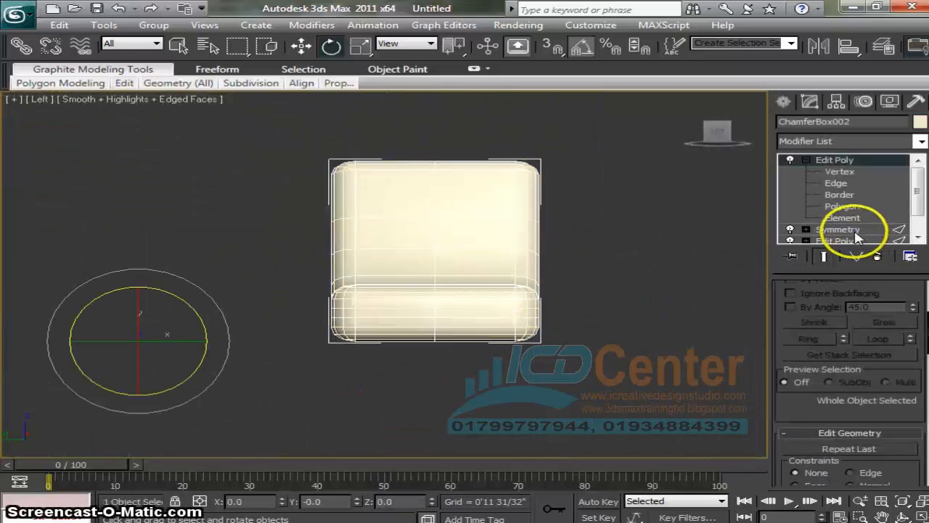
left_click(836, 183)
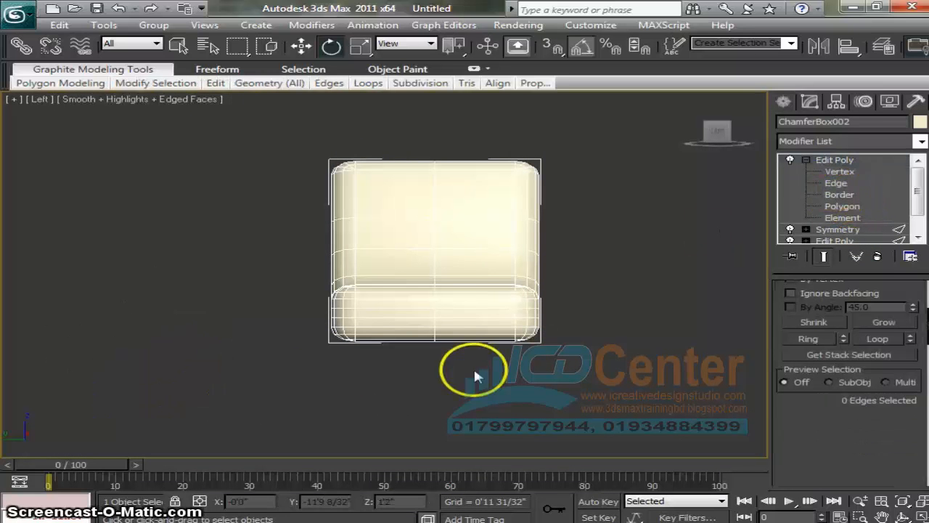
left_click_drag(476, 368, 468, 152)
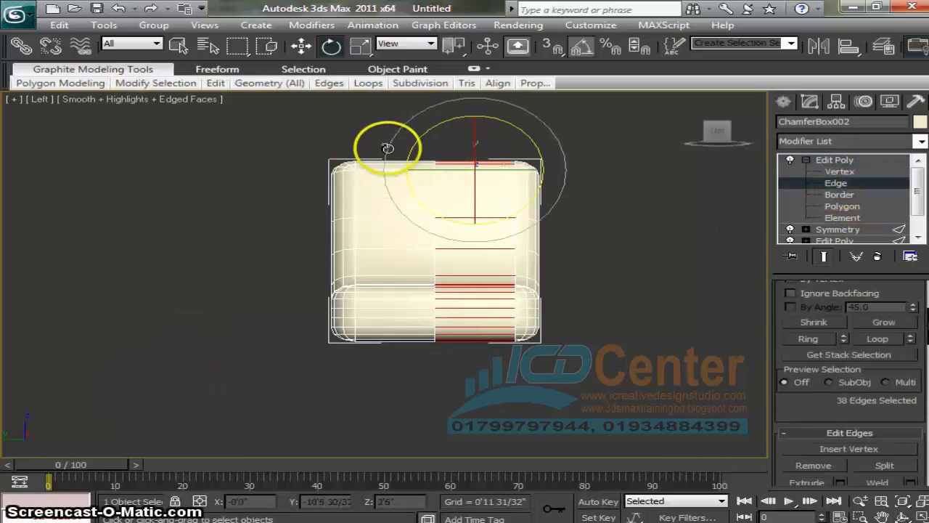
left_click_drag(385, 147, 386, 379, "ctrl")
left_click_drag(797, 430, 783, 287)
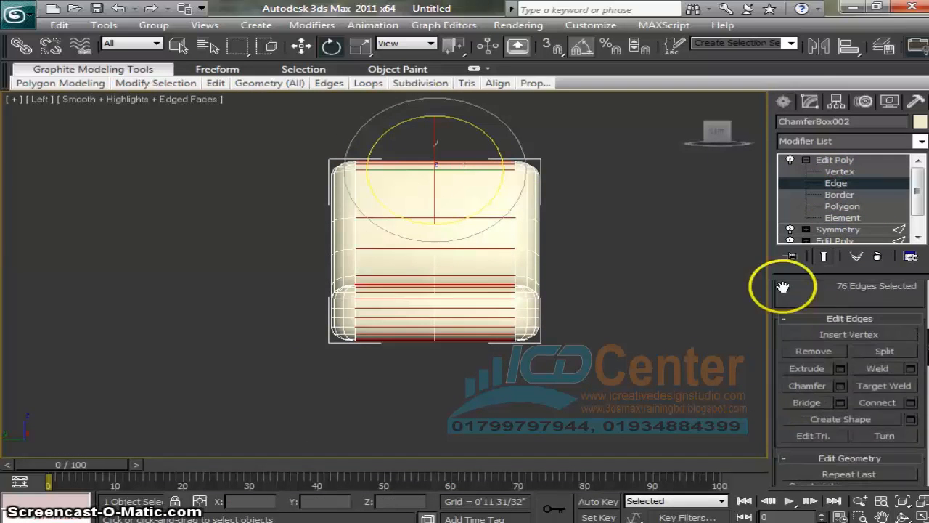
left_click(912, 403)
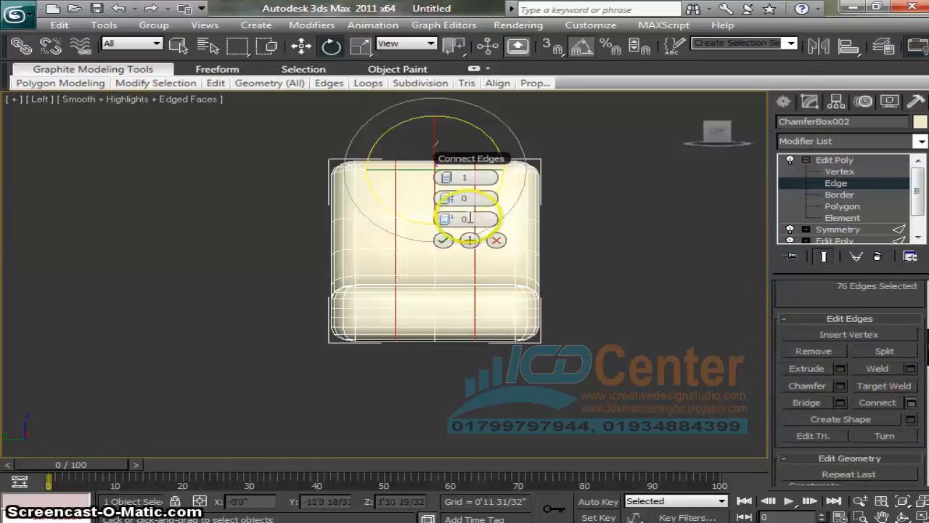
left_click_drag(451, 178, 451, 174)
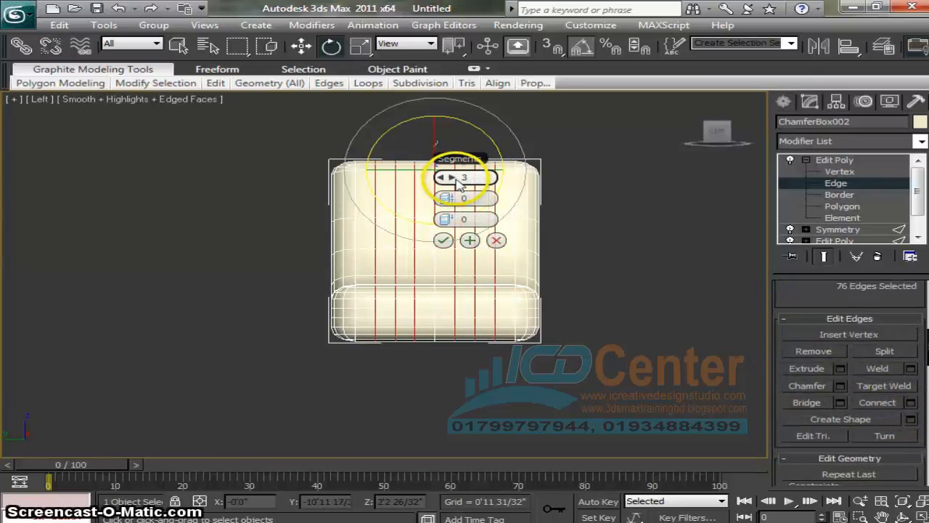
left_click(442, 241)
left_click(834, 183)
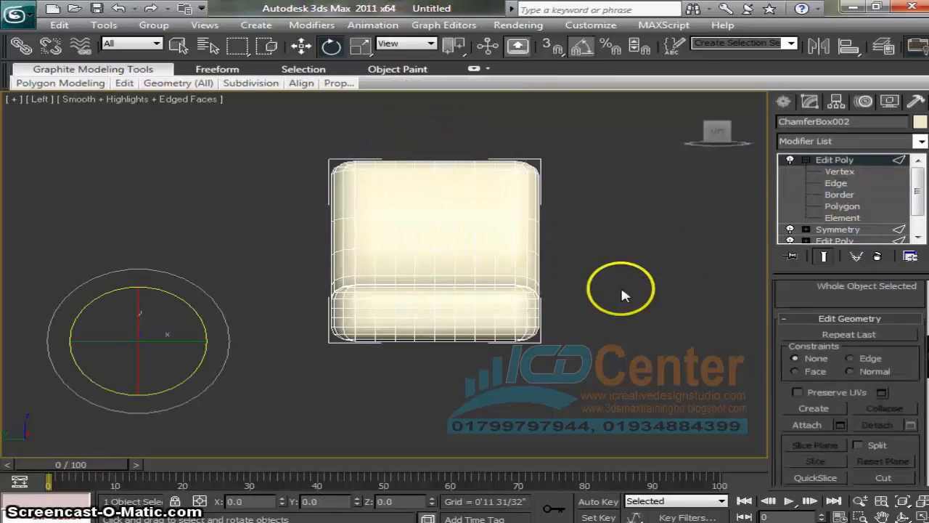
left_click(621, 286)
- Examine the cushion's added edge loops in the Left view from near and far, with the Move tool active
middle_click_drag(558, 373, 505, 455)
left_click(408, 405)
scroll(570, 414, "down", 3)
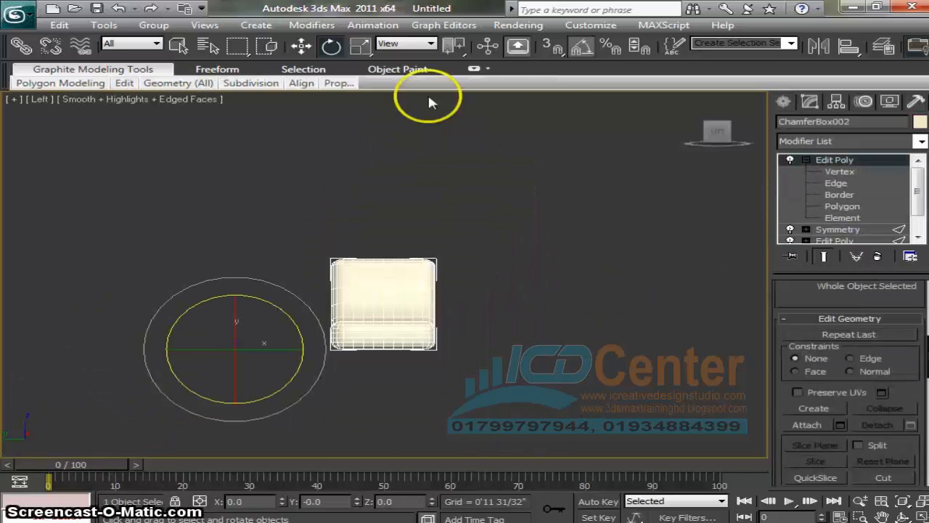
scroll(384, 276, "up", 2)
left_click(302, 45)
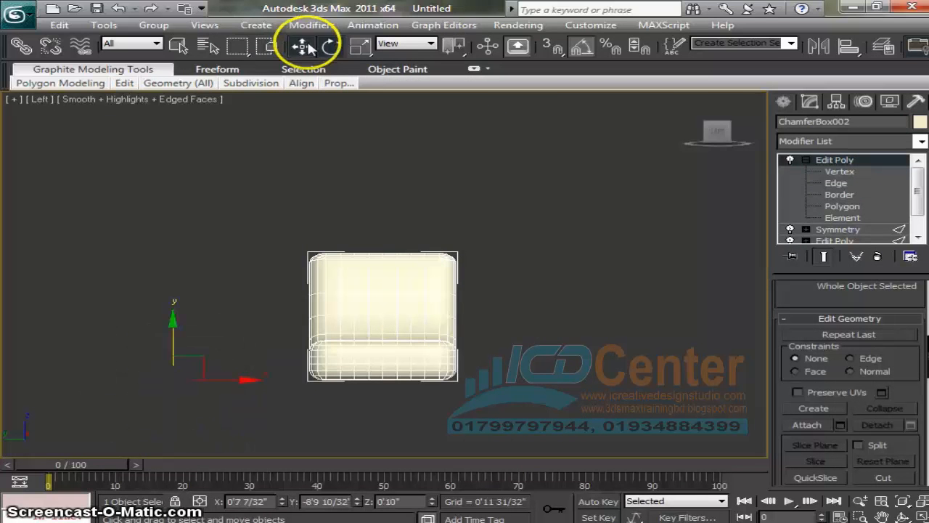
scroll(547, 292, "up", 2)
middle_click_drag(546, 293, 549, 267)
scroll(559, 270, "down", 1)
scroll(561, 273, "up", 1)
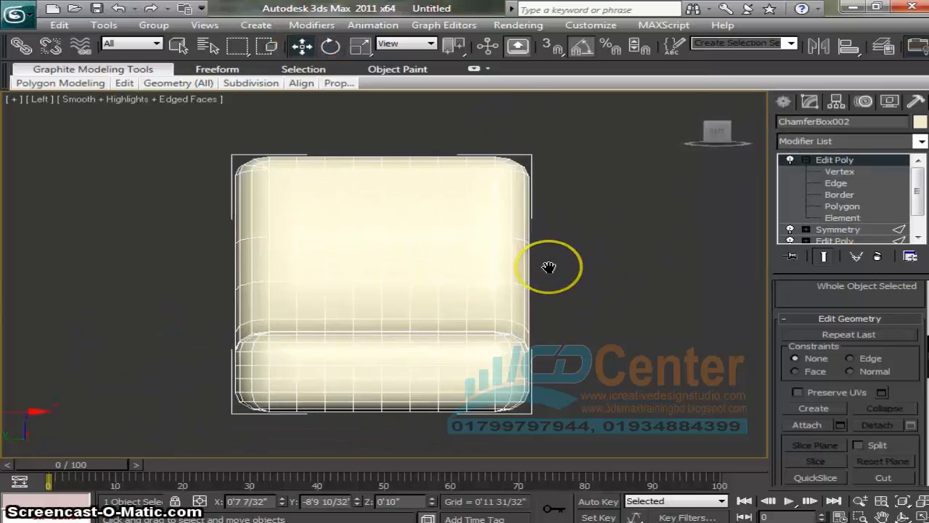
scroll(549, 268, "down", 1)
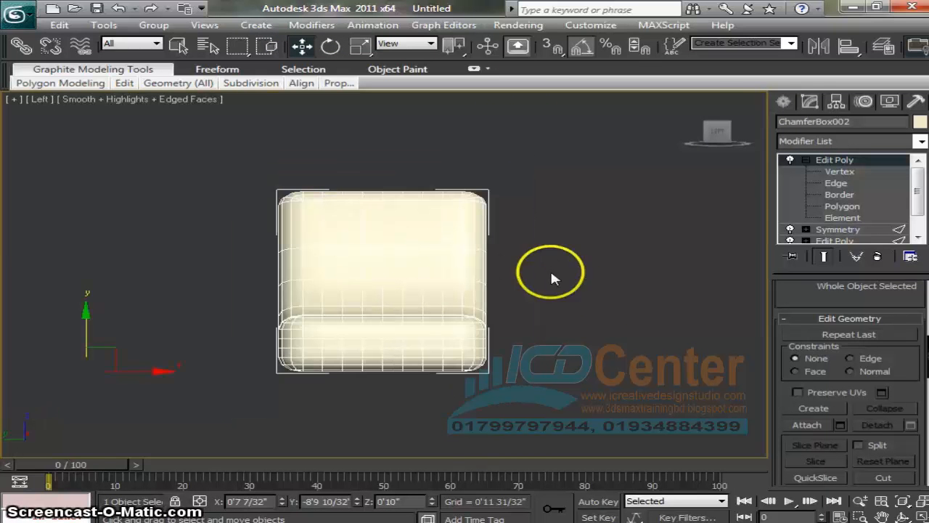
- Apply an FFD(box) modifier to the cushion and set its lattice to 5 points in length, width and height
left_click(848, 141)
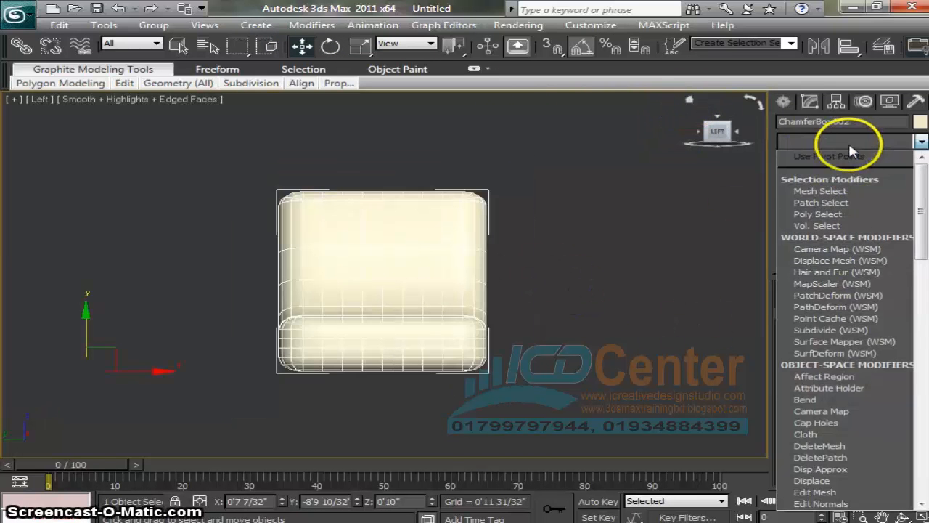
scroll(847, 141, "down", 10)
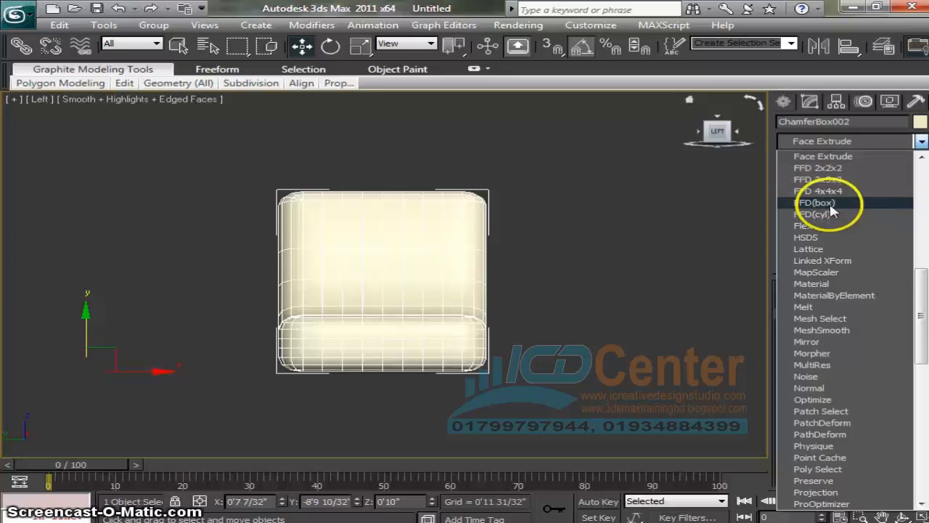
left_click(830, 204)
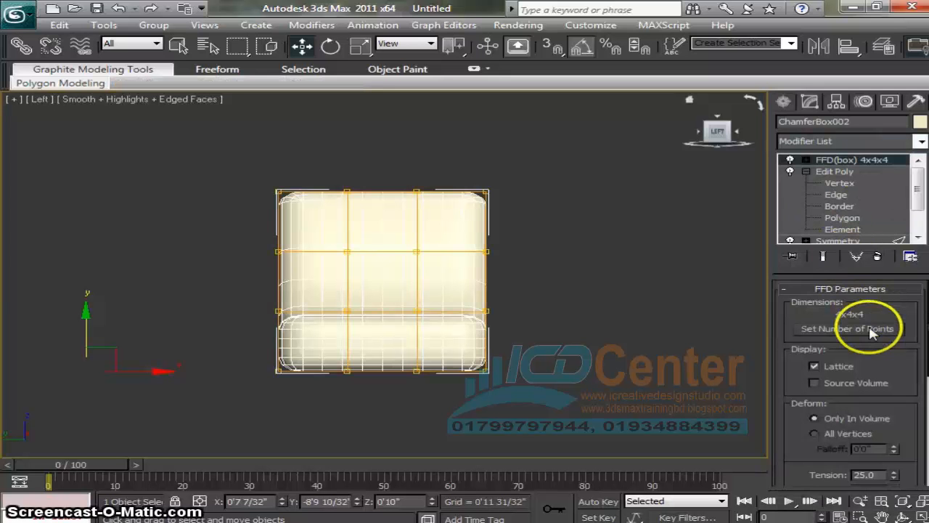
left_click(847, 329)
type("5")
key("Tab")
type("5")
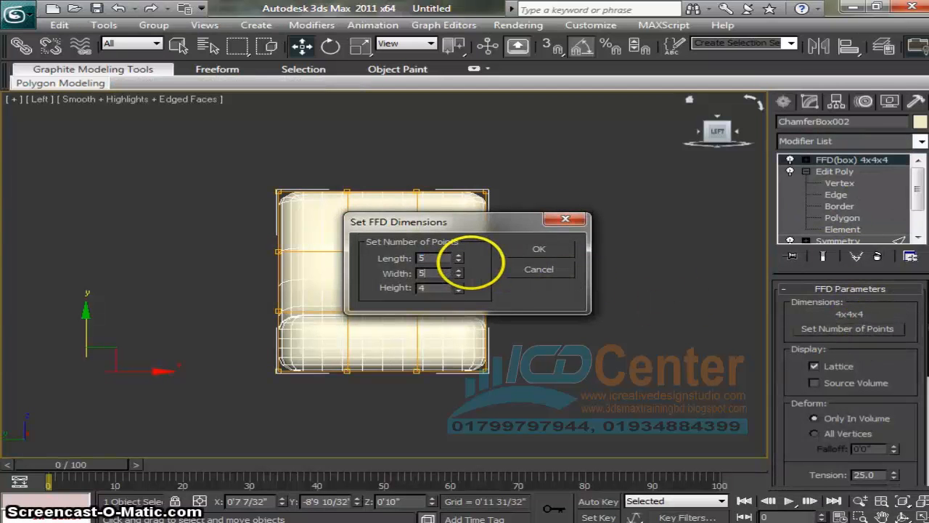
key("Tab")
type("5")
left_click(539, 248)
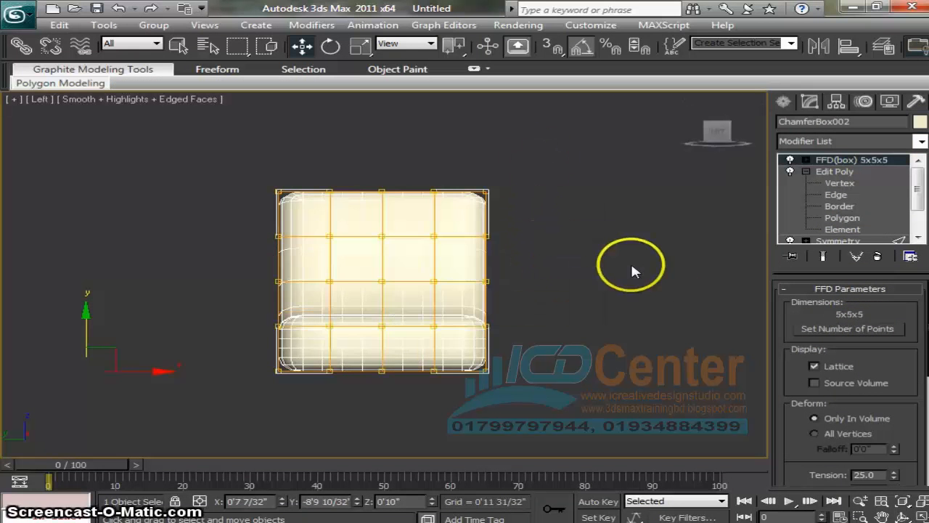
- In the Front view, move the whole cushion along X clear of the sofa to about 6'4 9/32" and deselect it
middle_click_drag(631, 261, 618, 257)
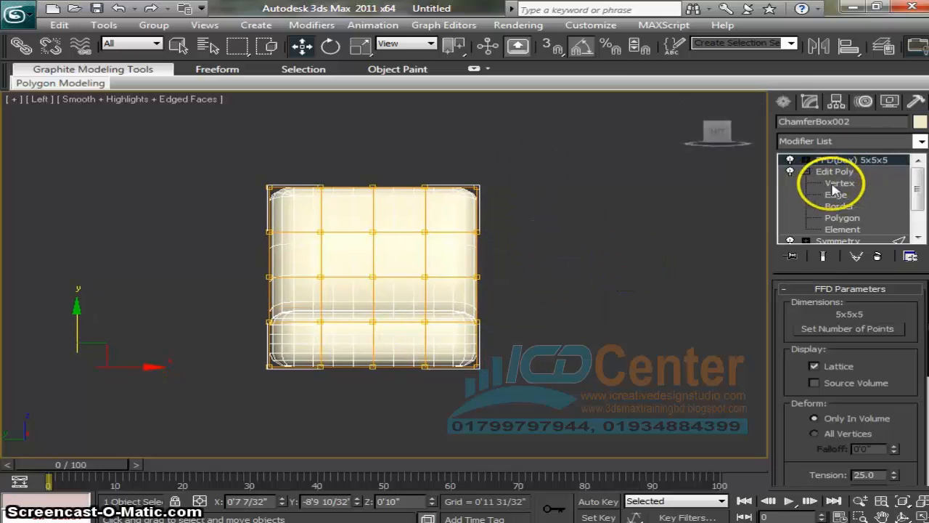
left_click(806, 160)
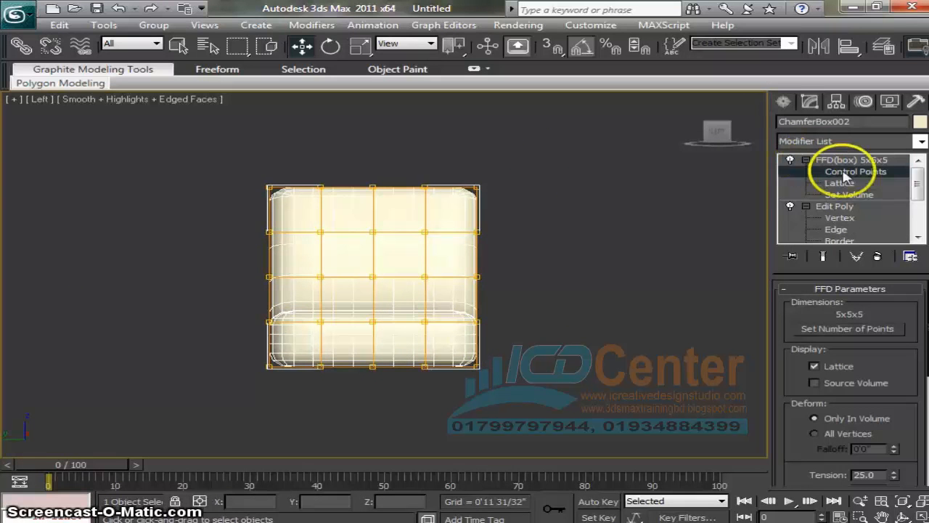
left_click(843, 173)
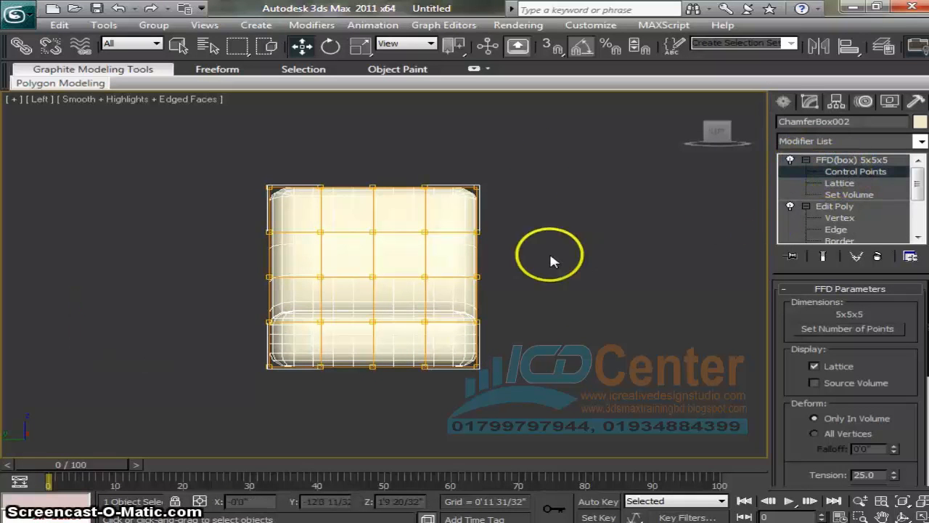
middle_click_drag(550, 260, 501, 219)
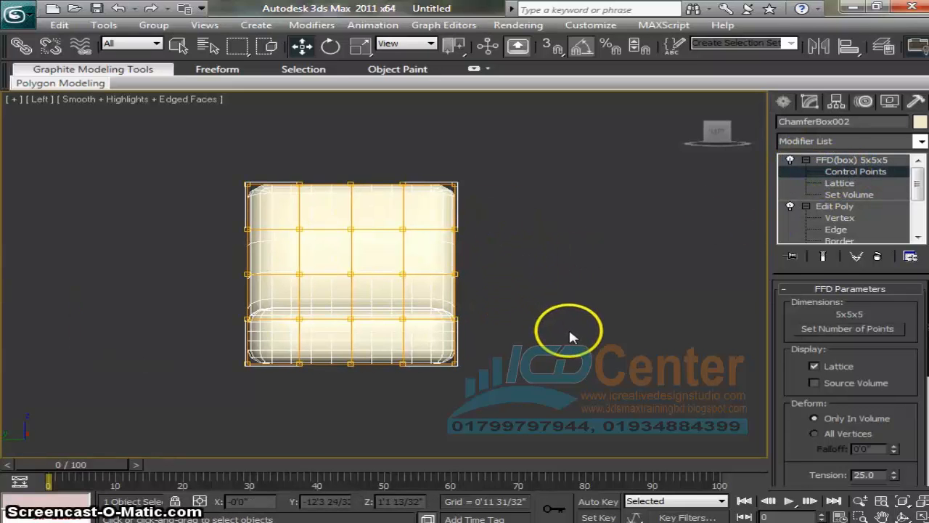
key("f")
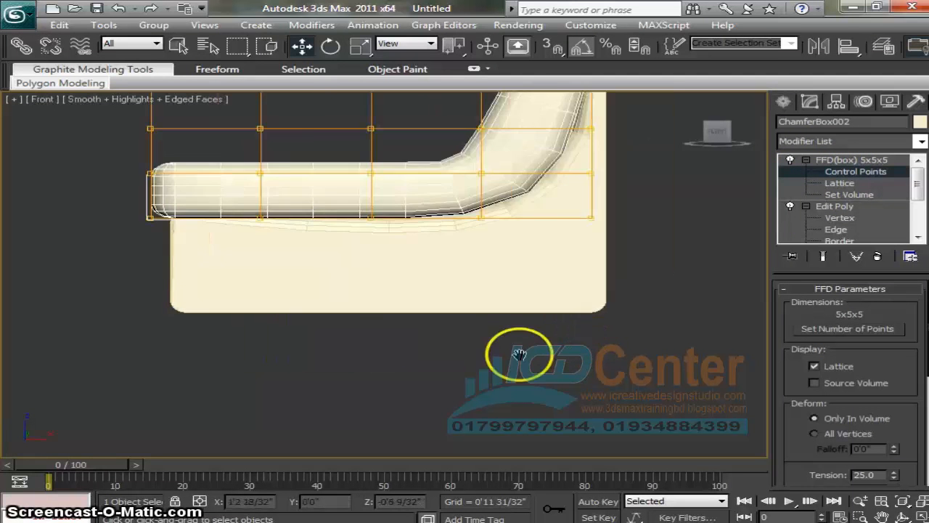
scroll(518, 357, "down", 5)
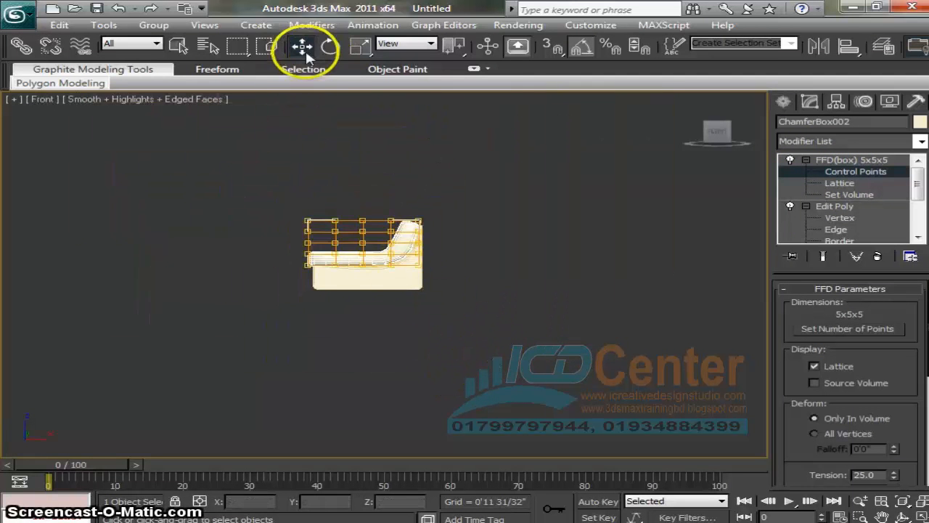
left_click(864, 172)
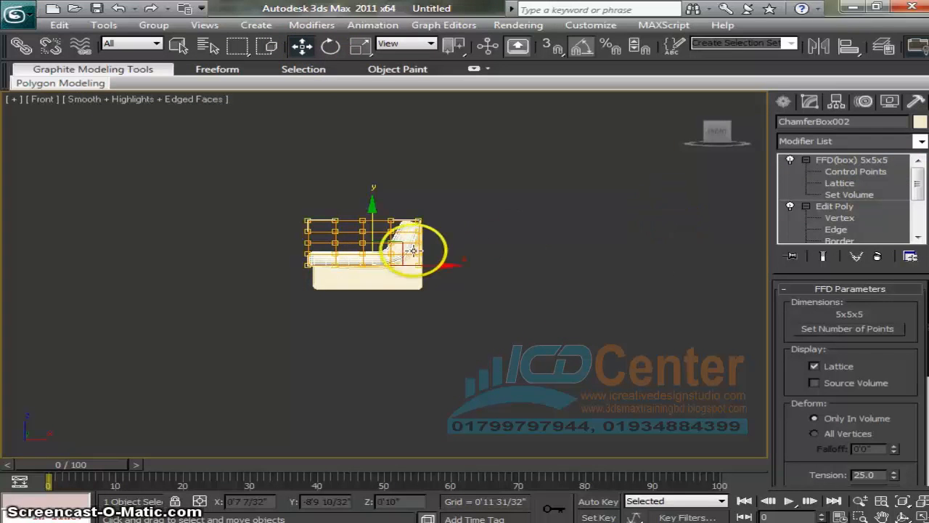
left_click_drag(412, 245, 361, 327)
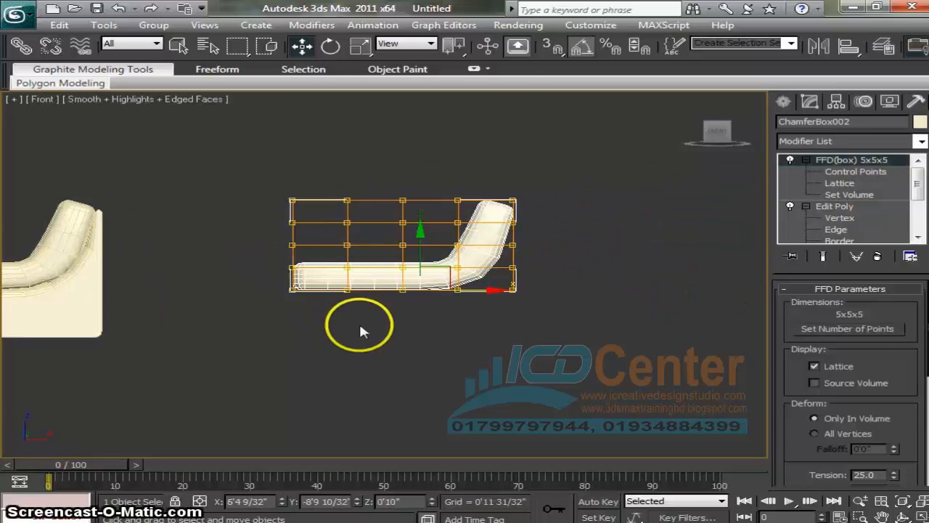
scroll(443, 327, "up", 3)
left_click(638, 369)
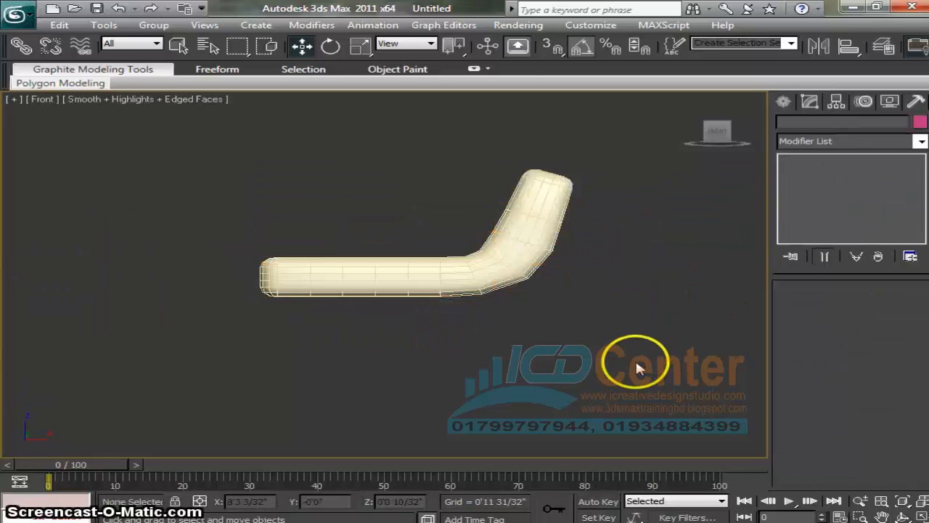
- In the Top view, select the separate cushion and activate the control points of its FFD lattice
key("t")
scroll(614, 305, "down", 5)
middle_click_drag(614, 329, 476, 157)
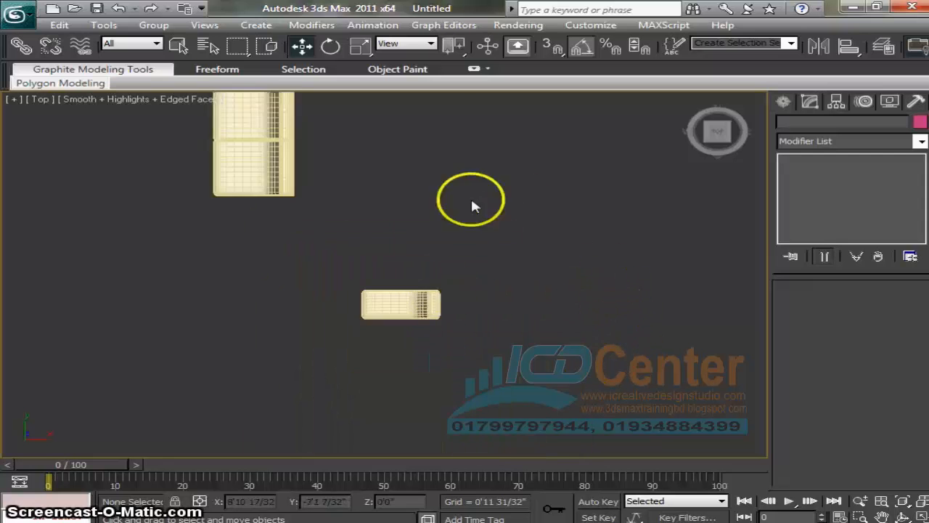
scroll(459, 261, "up", 3)
left_click(450, 322)
scroll(477, 323, "up", 3)
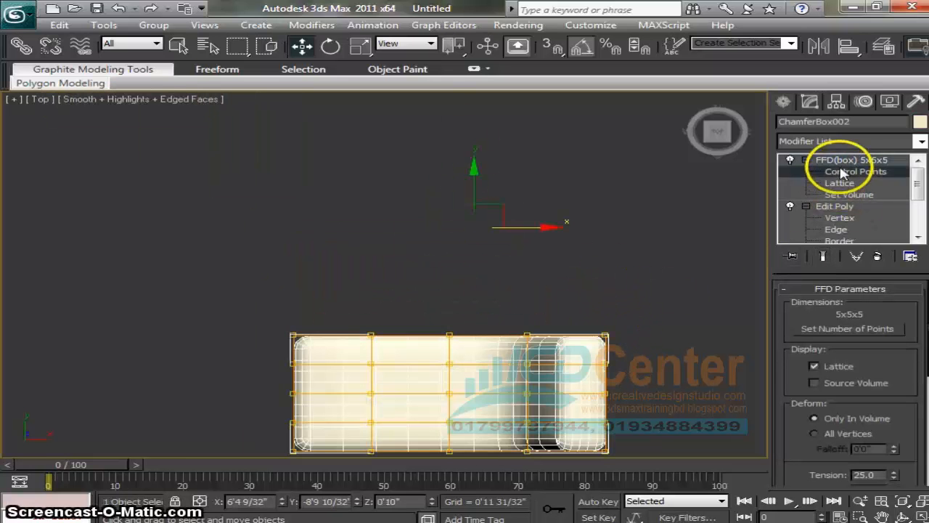
left_click(850, 171)
- After checking the sofa reference photo, select the first three control-point columns along both long edges of the cushion and lock the selection
middle_click_drag(565, 315, 555, 220)
left_click_drag(387, 258, 501, 266)
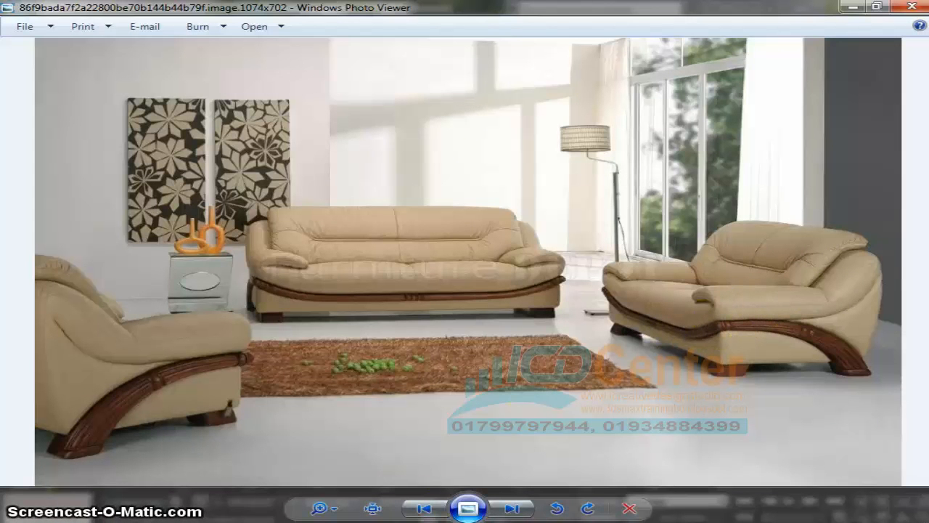
mouse_move(478, 521)
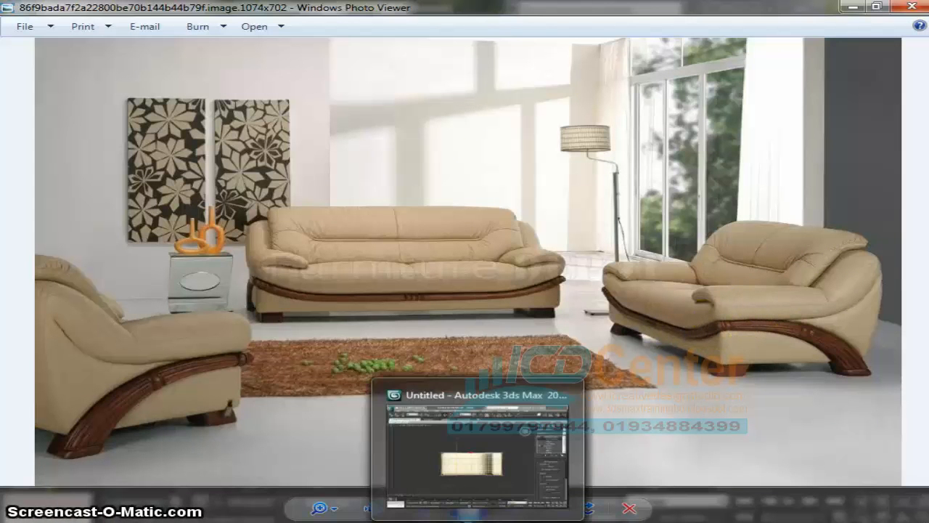
left_click(472, 451)
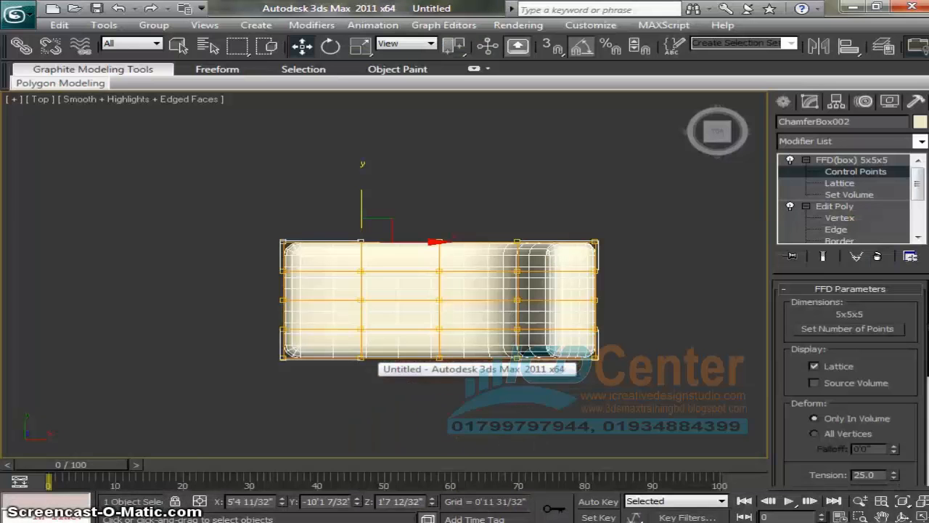
left_click_drag(211, 211, 483, 256)
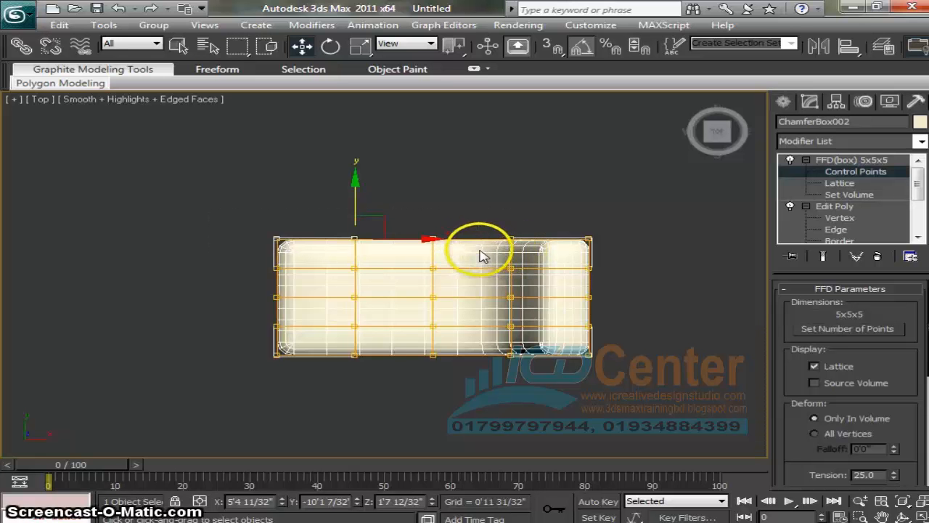
left_click_drag(469, 393, 240, 349, "ctrl")
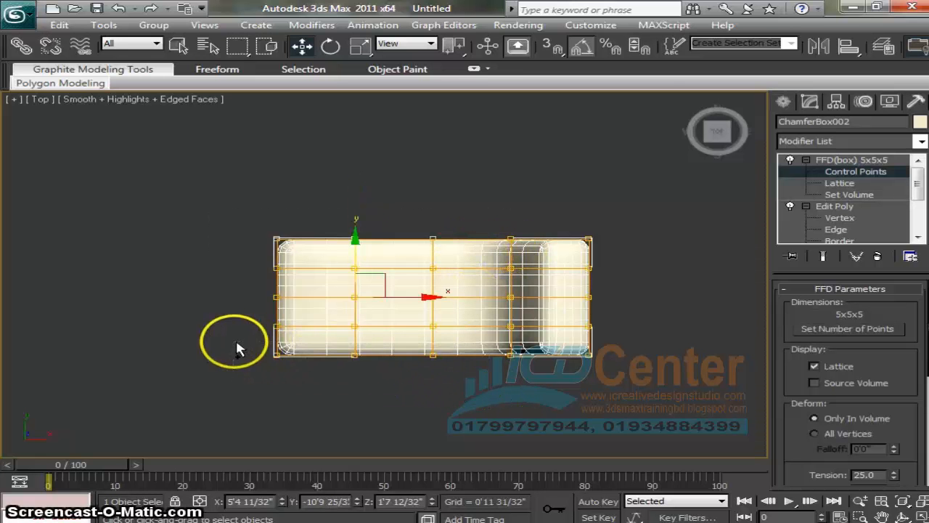
key("space")
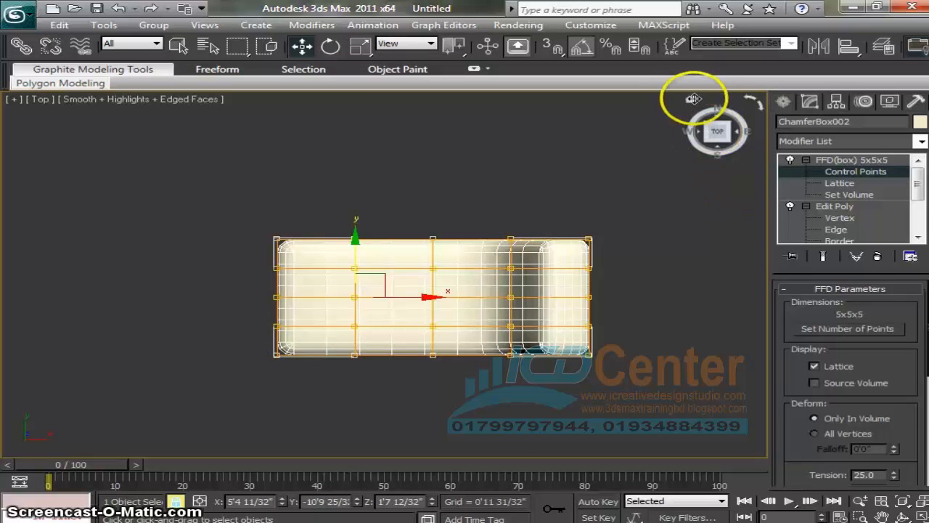
- In the Left view, lower the locked side control points vertically to about Z 1'5 6/32"
left_click(689, 106)
middle_click_drag(623, 332, 485, 378)
scroll(511, 373, "down", 8)
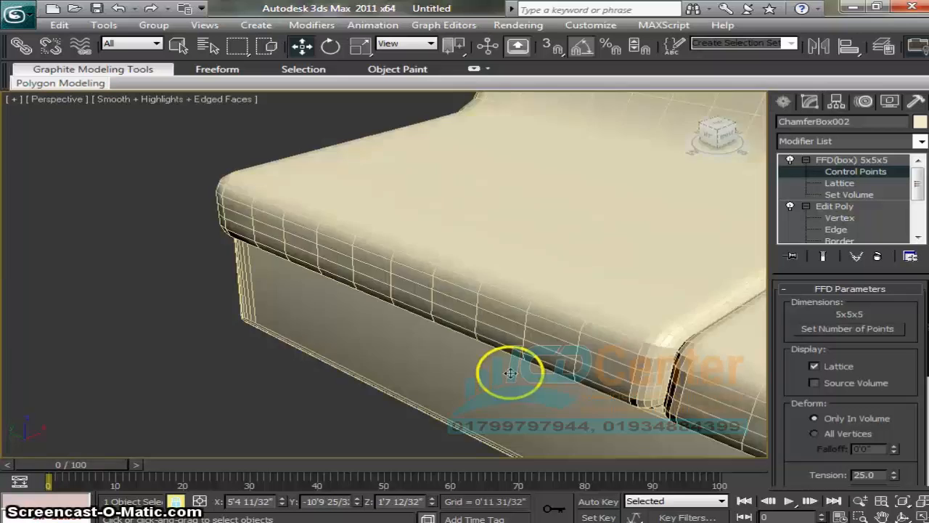
key("l")
middle_click_drag(666, 324, 242, 369)
scroll(464, 339, "down", 10)
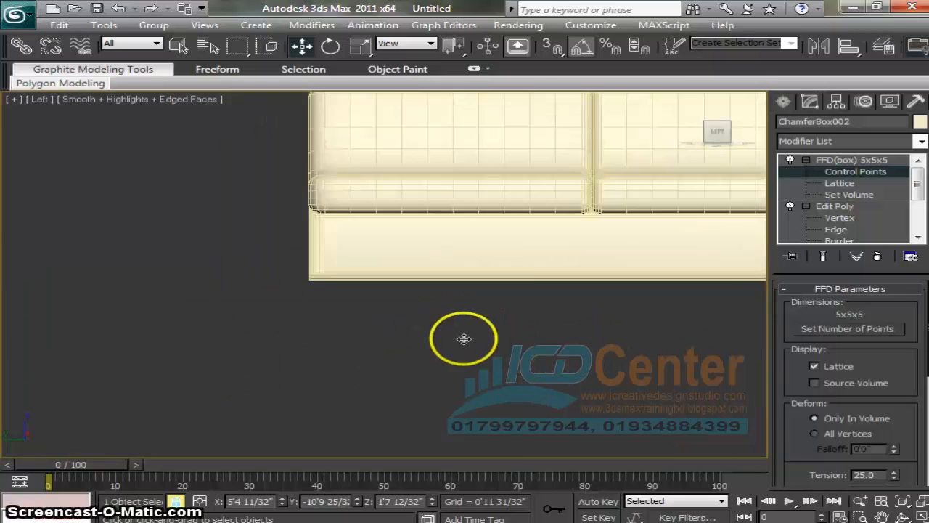
middle_click_drag(615, 295, 278, 278)
scroll(375, 264, "up", 4)
scroll(375, 264, "up", 4)
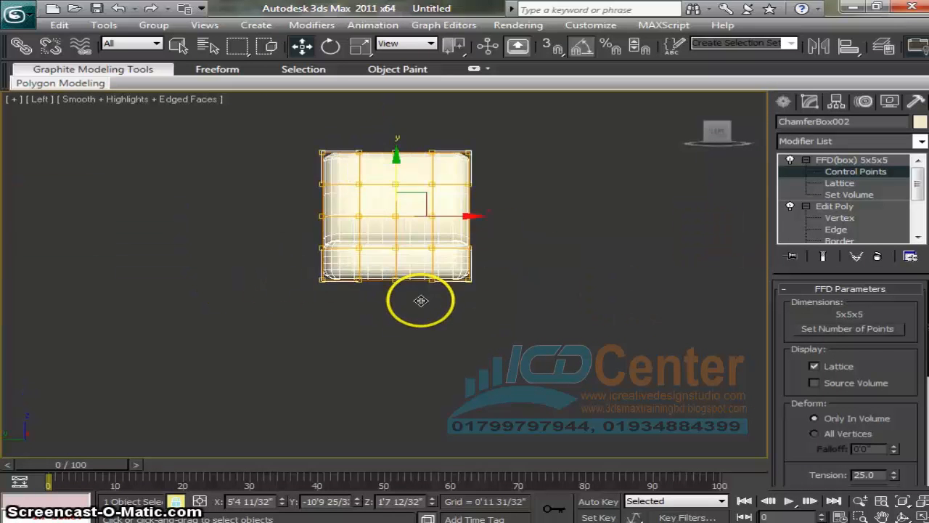
left_click_drag(398, 143, 397, 163)
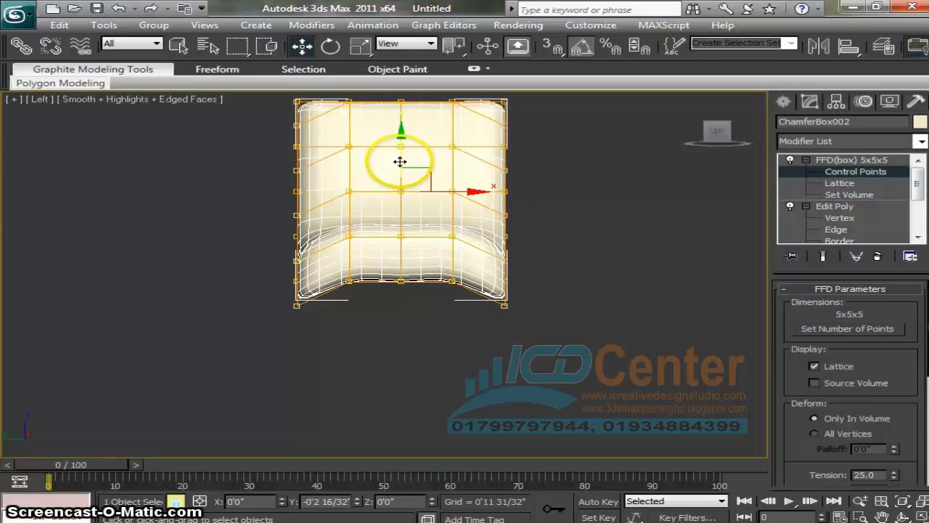
- Undo the recent moves of the side control points and redo them to compare the cushion's shapes
scroll(457, 284, "up", 3)
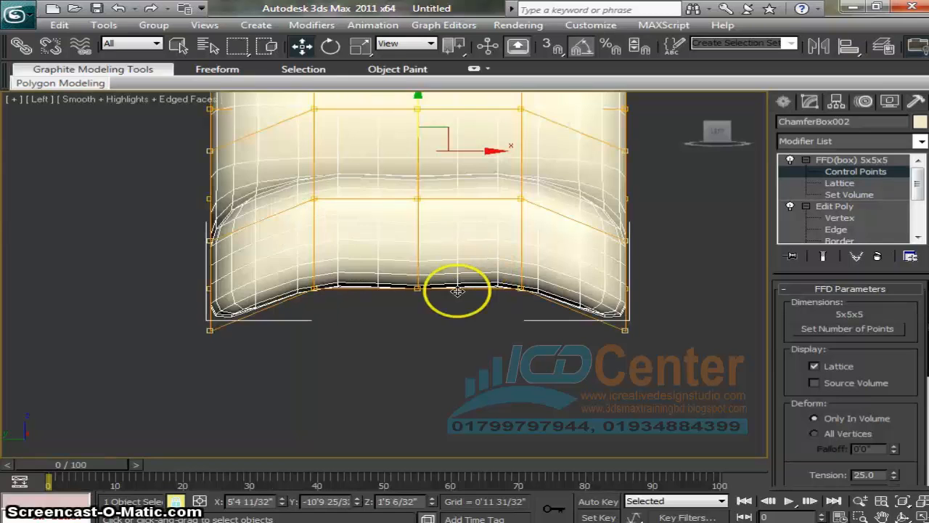
key("ctrl+z")
key("ctrl+z")
key("ctrl+z")
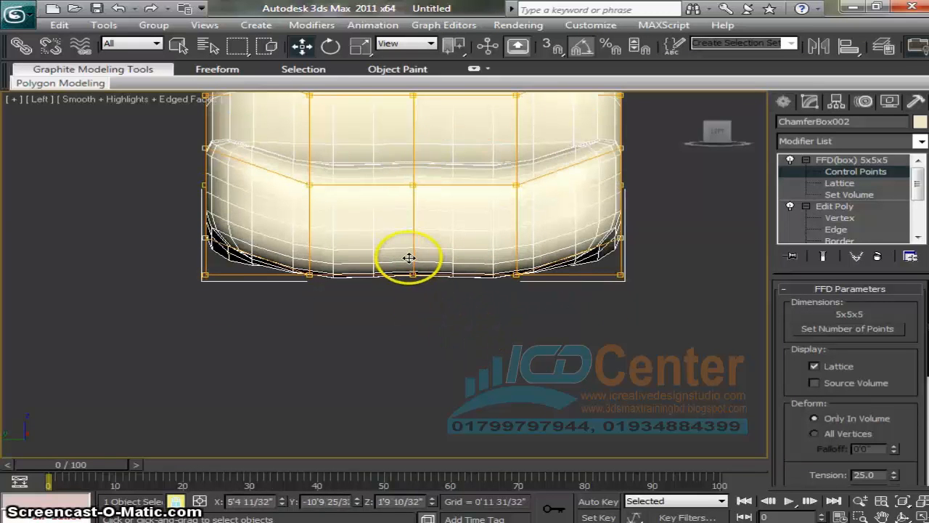
key("ctrl+y")
key("ctrl+y")
key("ctrl+y")
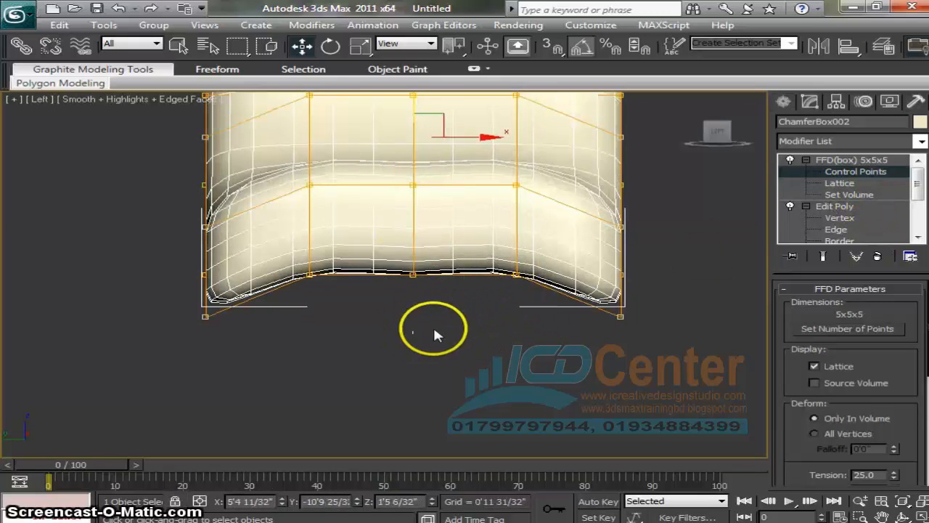
- Raise the centre column's two lowest control points slightly and lower the right side's second-lowest point to about Z 0'10 10/32"
left_click_drag(434, 334, 379, 192)
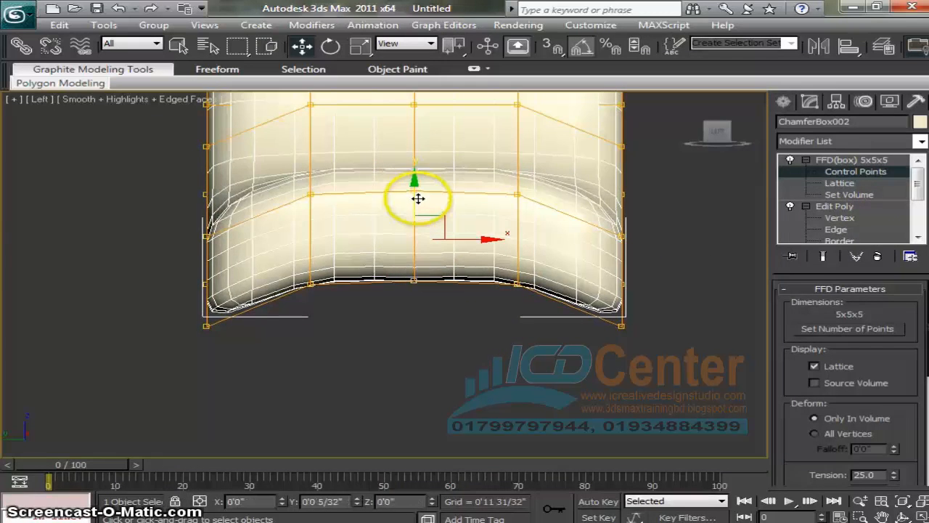
scroll(450, 210, "down", 4)
middle_click_drag(487, 235, 513, 327)
scroll(513, 335, "up", 3)
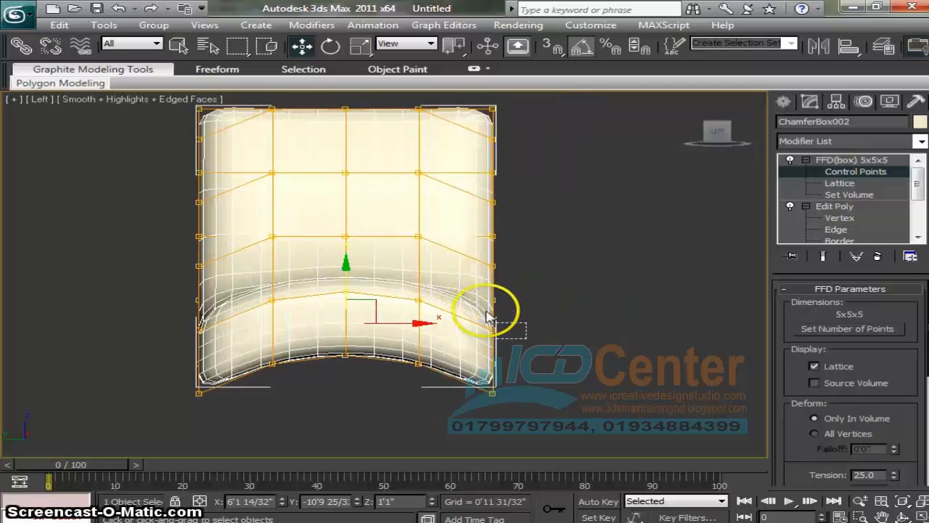
mouse_move(487, 313)
left_mouse_down()
mouse_move(490, 301)
mouse_move(491, 313)
left_mouse_up()
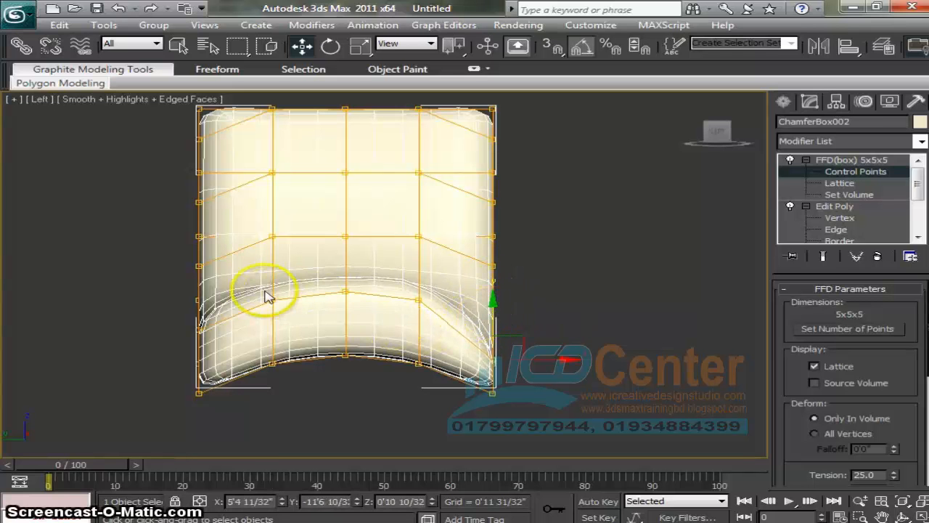
- Lower the three inner control points of the second-lowest lattice row to about Z 1'1 27/32" and fine-tune them individually downward
left_click_drag(262, 290, 444, 311)
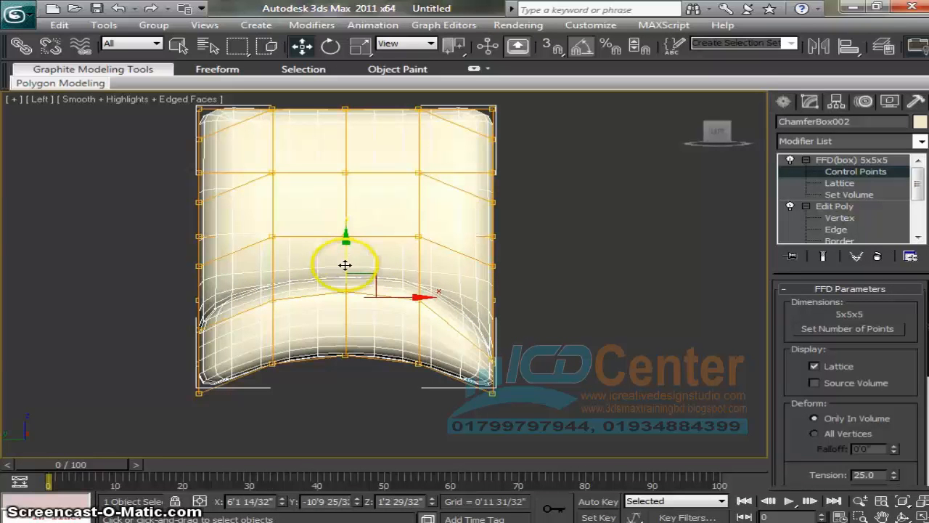
left_click_drag(344, 266, 341, 284)
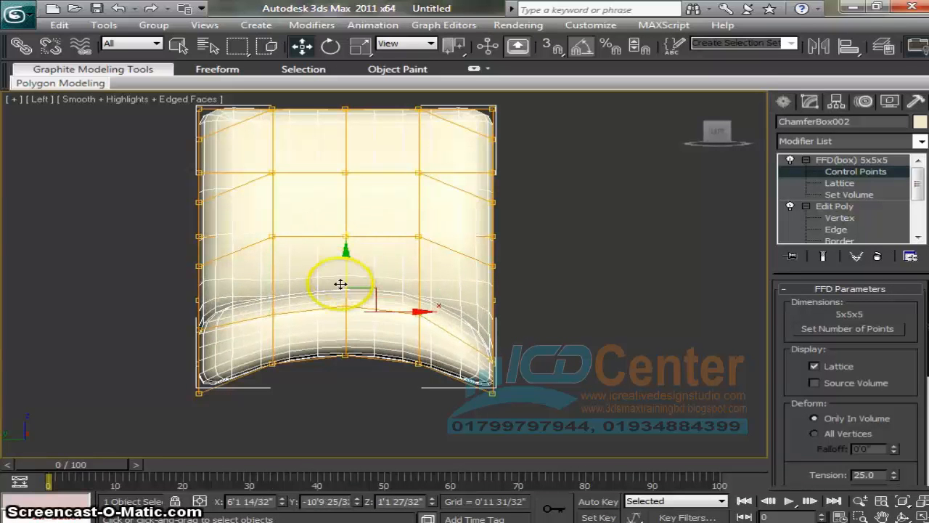
left_click(344, 385)
left_click_drag(289, 331, 289, 329)
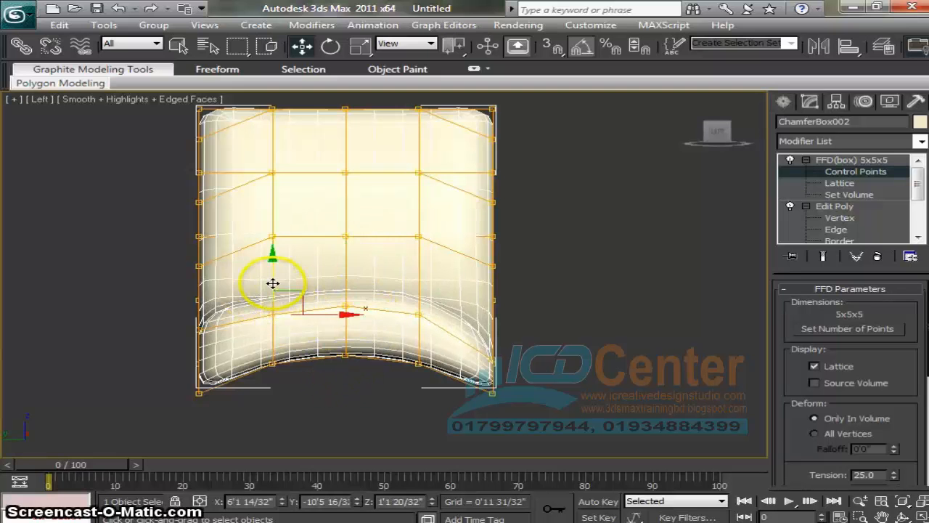
left_click_drag(381, 284, 435, 328)
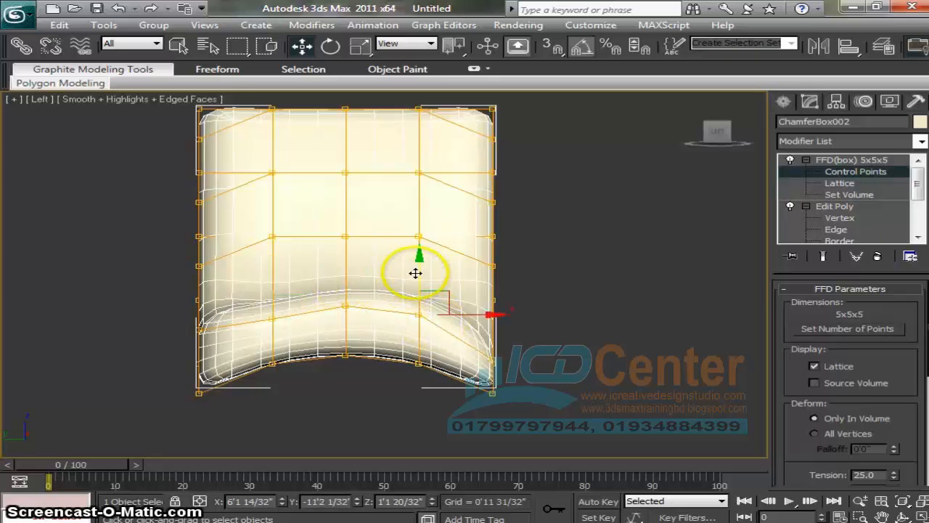
left_click_drag(417, 274, 319, 322)
left_click_drag(346, 268, 347, 280)
- Pull the second-lowest side control points down towards the bottom corners, the left one to about Z 0'9 18/32"
left_click_drag(229, 336, 230, 336)
left_click_drag(199, 291, 198, 369)
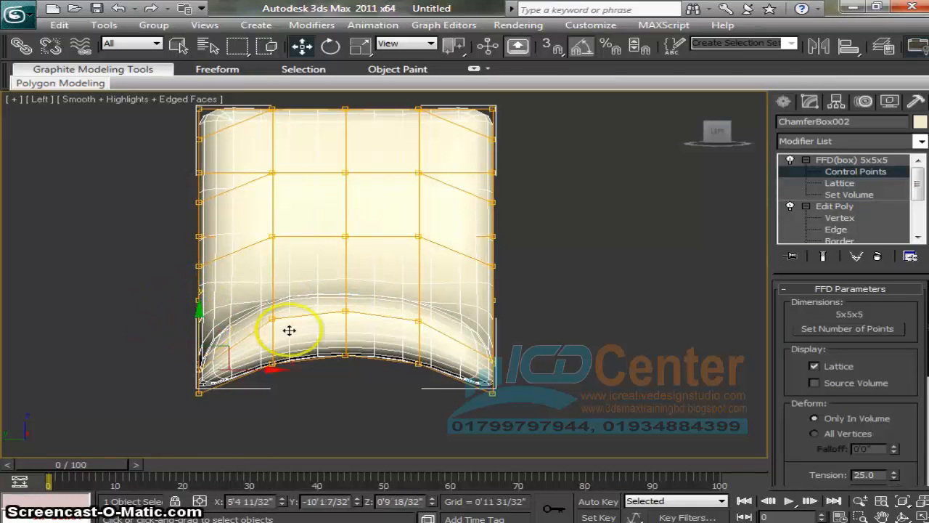
left_click_drag(534, 329, 476, 371)
left_click_drag(495, 315, 495, 334)
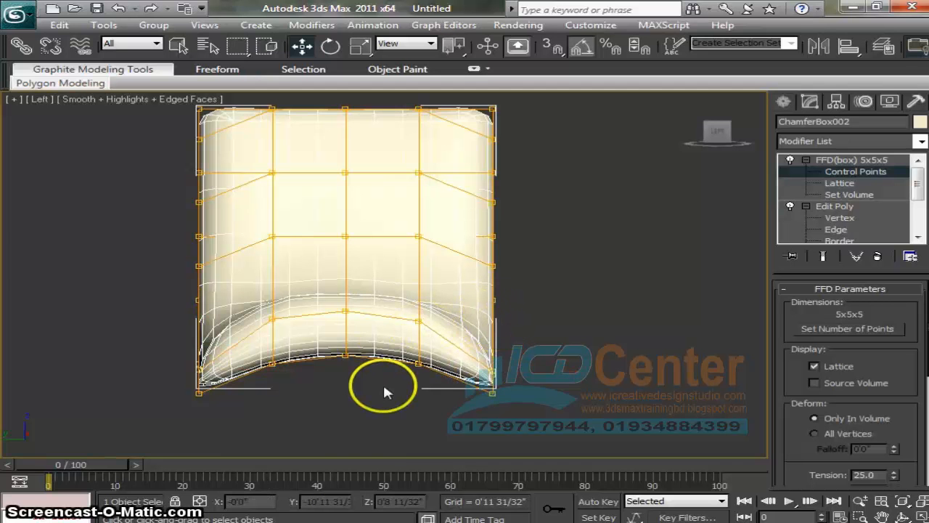
- Flatten the cushion's bottom arch by lowering the three inner control points of the bottom row to about Z 0'8 27/32"
middle_click_drag(377, 356, 378, 324)
left_click_drag(430, 346, 287, 324)
left_click_drag(383, 294, 381, 309)
left_click(271, 307)
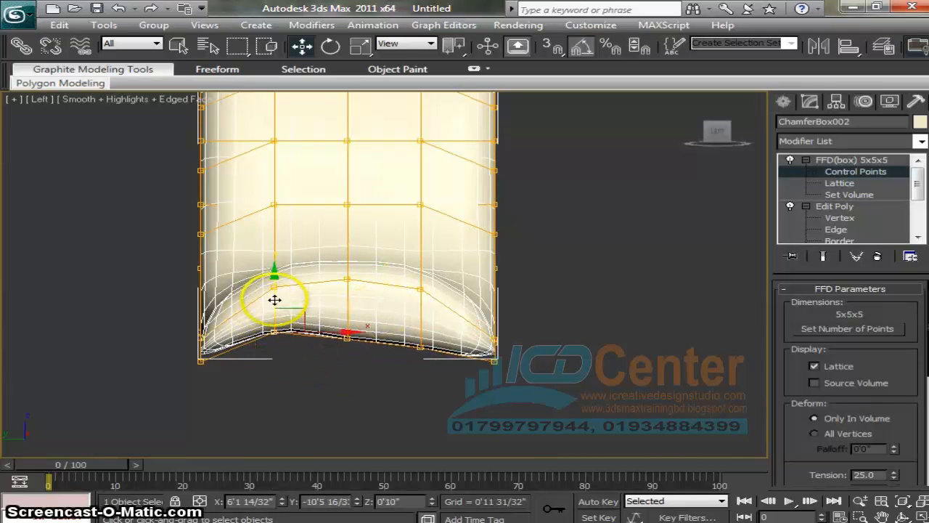
left_click_drag(274, 300, 273, 308)
left_click_drag(377, 368, 350, 305)
left_click_drag(303, 368, 276, 304)
left_click_drag(452, 384, 424, 308)
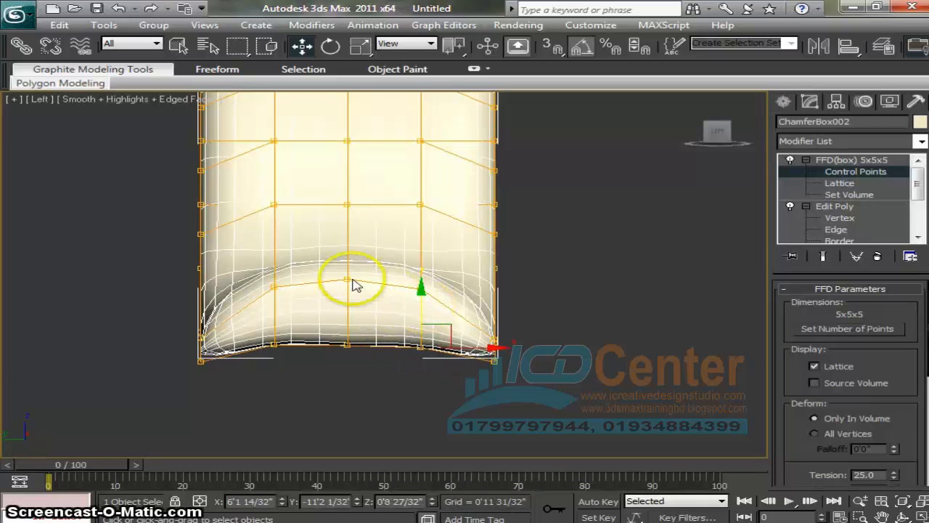
- Nudge the inner control points of the second-lowest row slightly down, leave control-point editing and deselect the cushion
left_click_drag(305, 257, 382, 302)
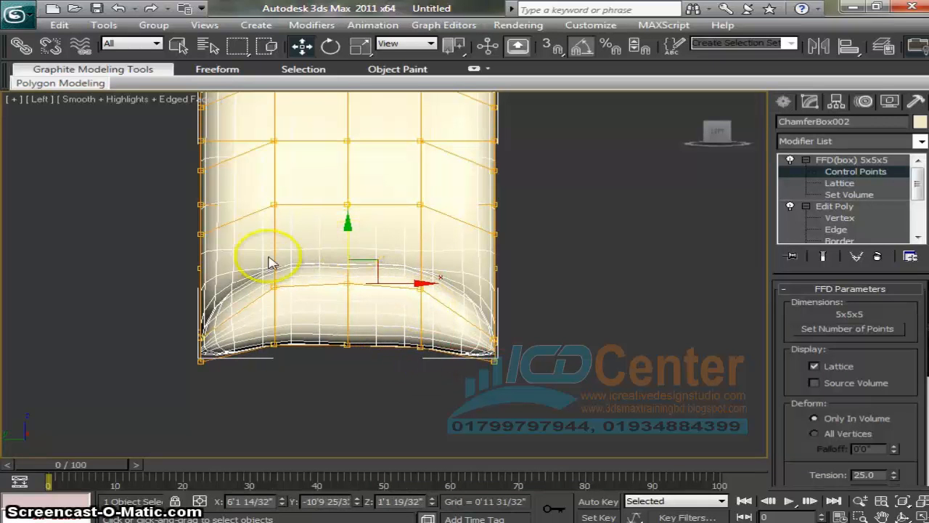
left_click_drag(269, 259, 296, 300)
left_click_drag(277, 250, 277, 257)
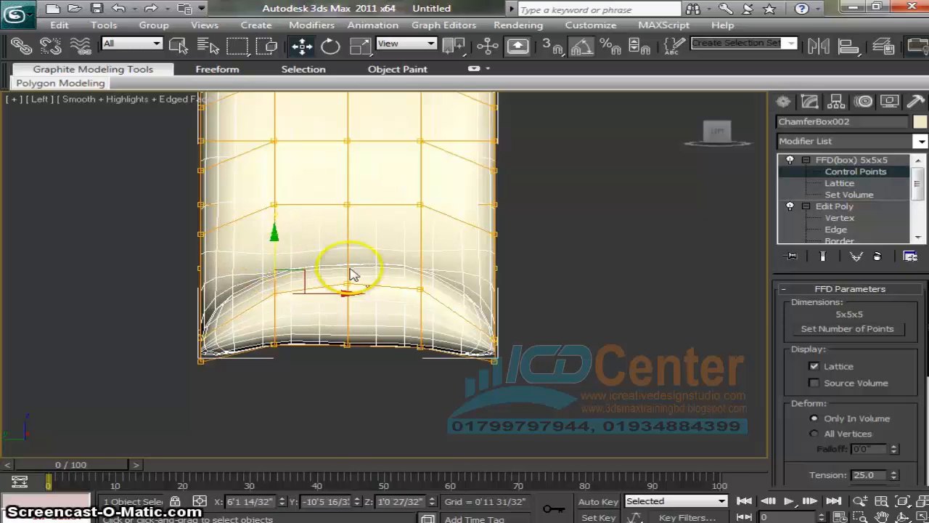
left_click_drag(447, 298, 447, 300)
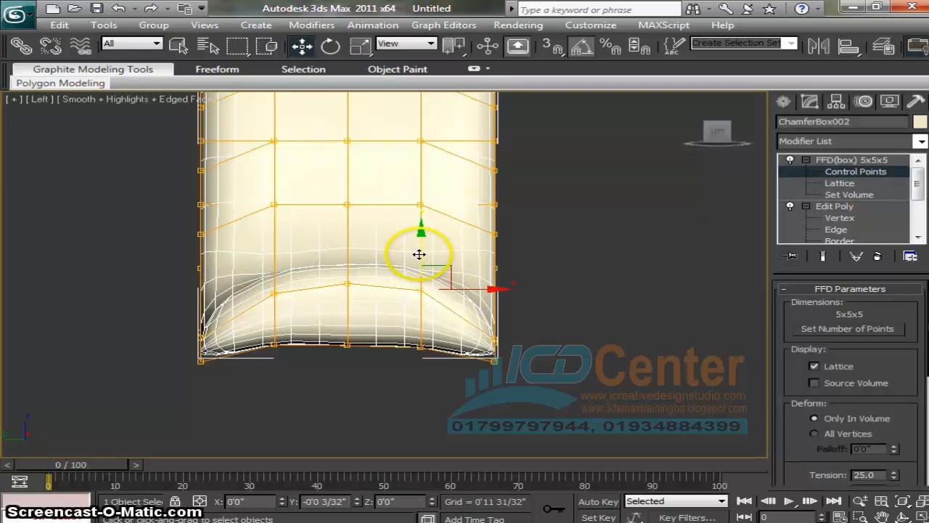
left_click(853, 161)
left_click(641, 294)
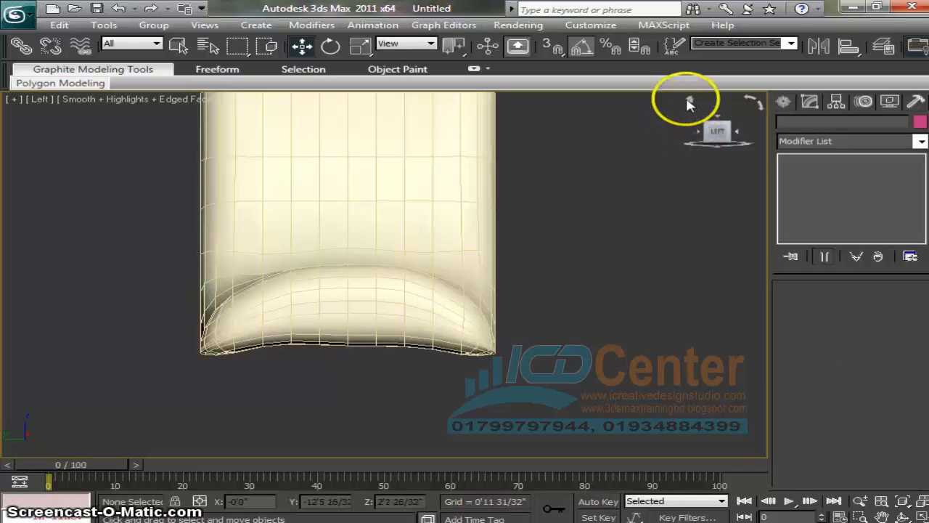
- Inspect the shaped cushion in Perspective, reselect it and reactivate its FFD control points
left_click(690, 103)
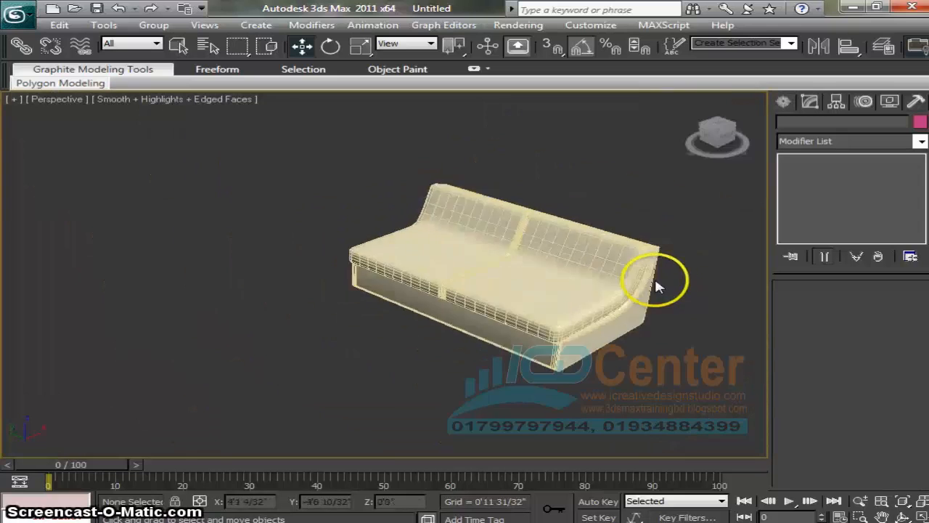
scroll(657, 287, "down", 3)
middle_click_drag(549, 300, 284, 245)
scroll(560, 228, "up", 3)
middle_click_drag(610, 240, 490, 288)
scroll(489, 289, "up", 6)
left_click(611, 342)
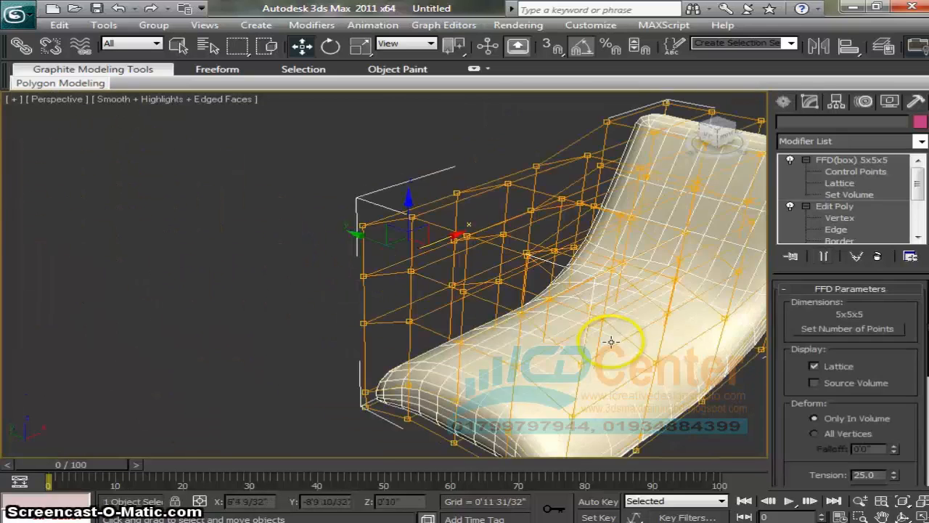
middle_click_drag(719, 340, 481, 330)
left_click(574, 360)
left_click(444, 291)
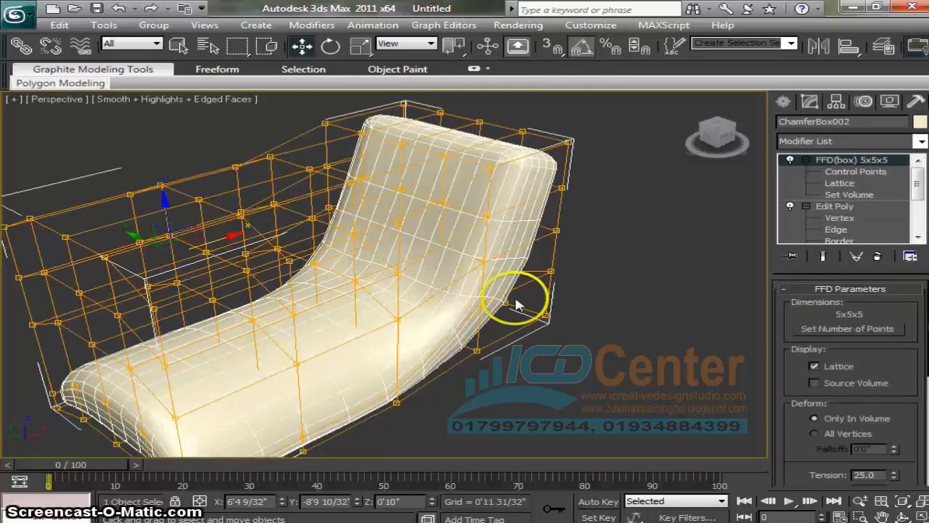
middle_click_drag(516, 305, 734, 186)
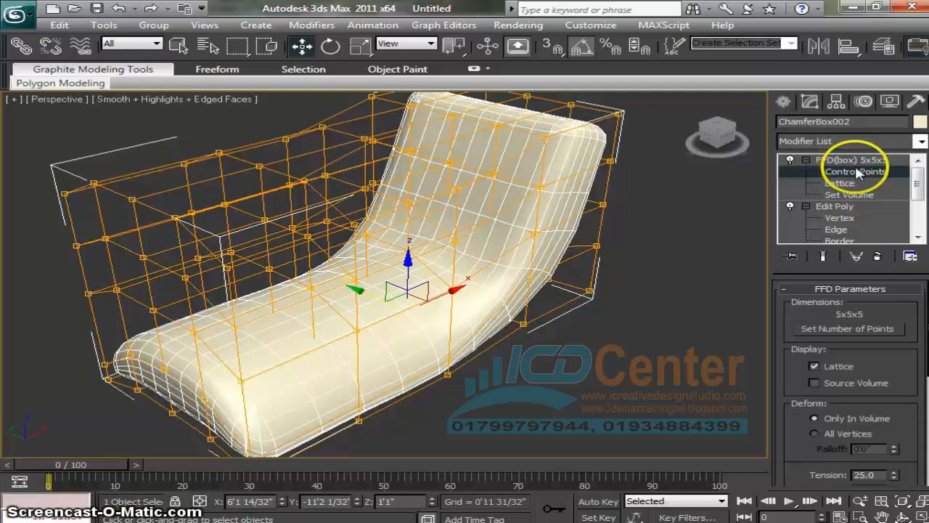
- Apply a Relax modifier to the cushion with a relax value of 1.0 and 8 iterations
left_click(851, 141)
key("r")
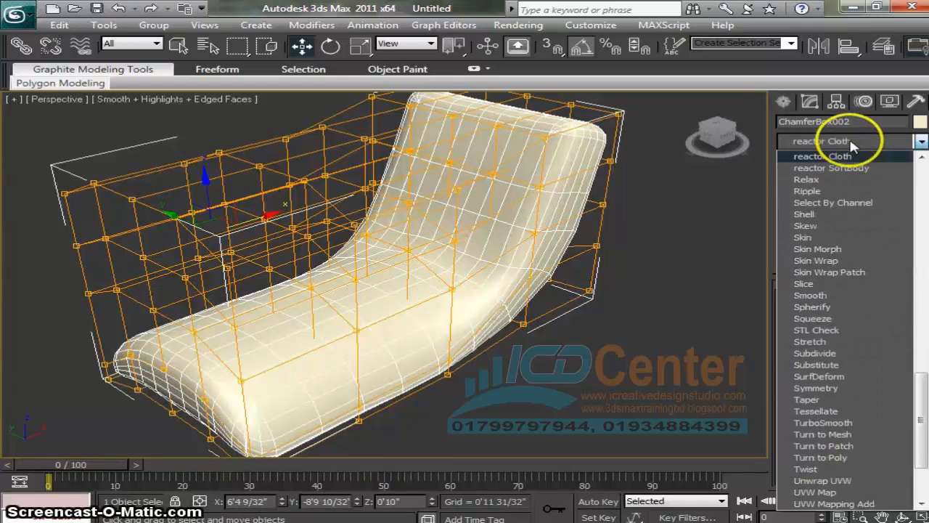
left_click(835, 182)
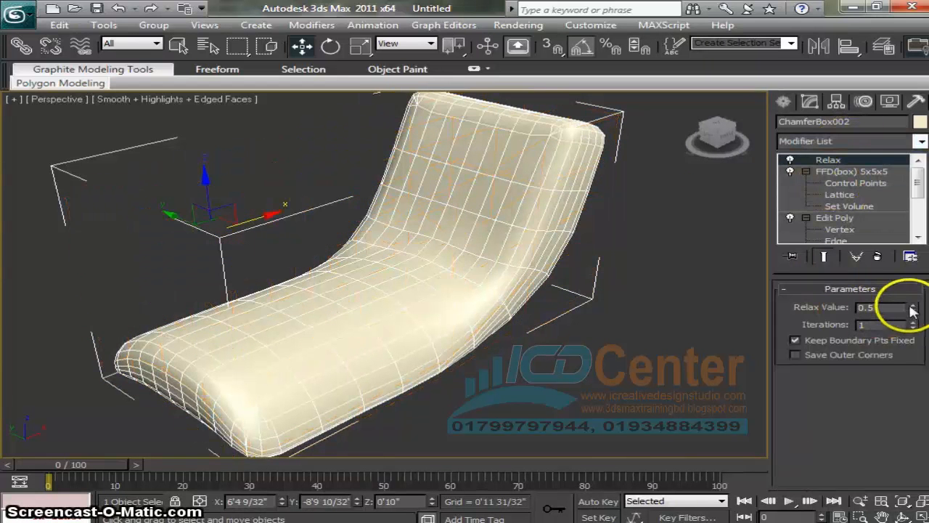
left_click_drag(913, 310, 893, 245)
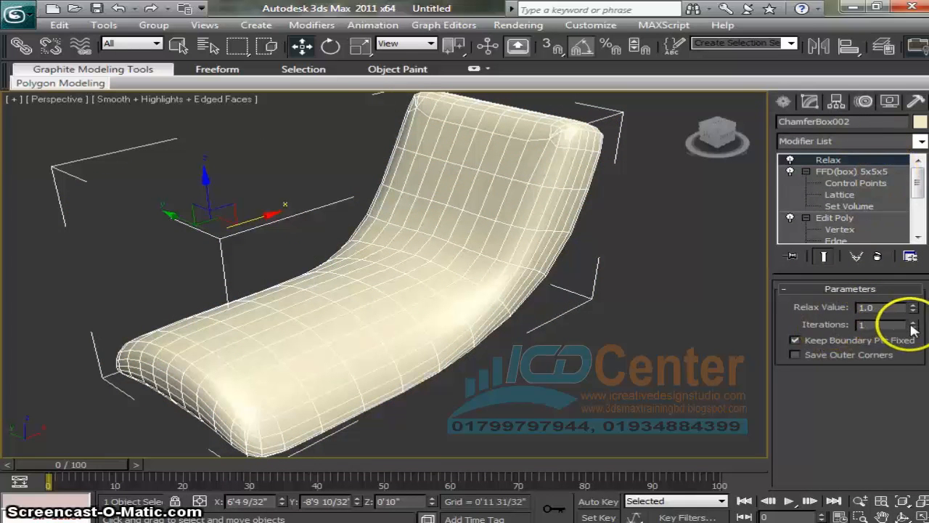
left_click_drag(915, 328, 906, 314)
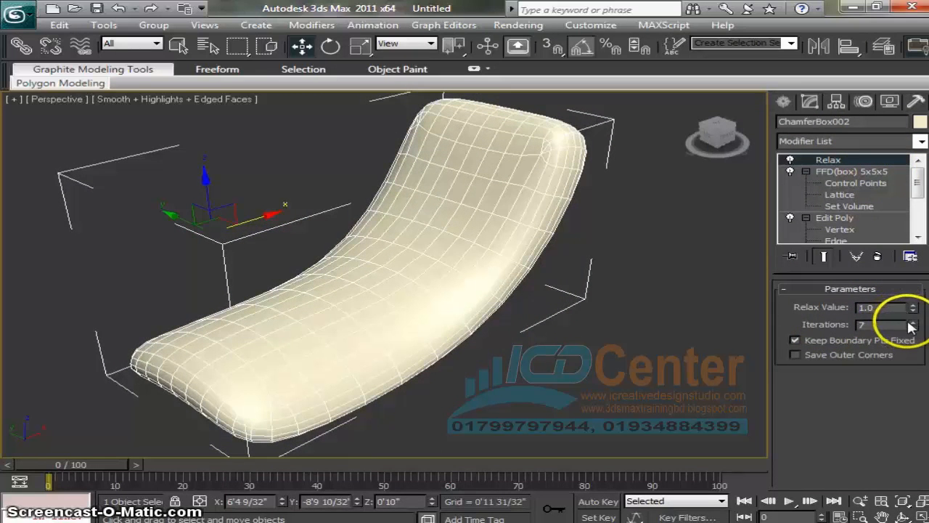
left_click(913, 324)
left_click(576, 346)
left_click(405, 338)
- Move the cushion onto the near end of the sofa seat, at about X 0'7 6/32", Y -2'9 5/32", Z 1'3 9/32"
scroll(405, 337, "down", 6)
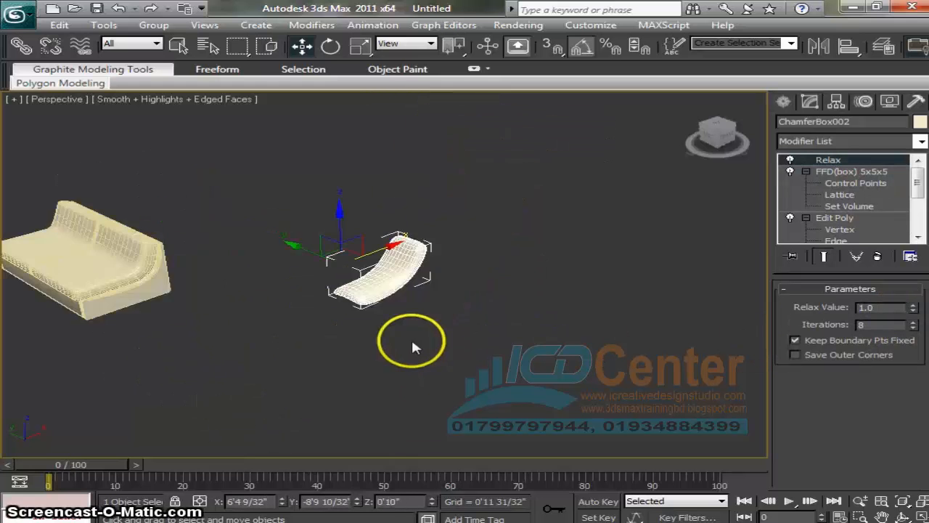
middle_click_drag(412, 340, 552, 365)
left_click_drag(525, 276, 287, 273)
scroll(297, 303, "up", 5)
middle_click_drag(299, 304, 565, 299)
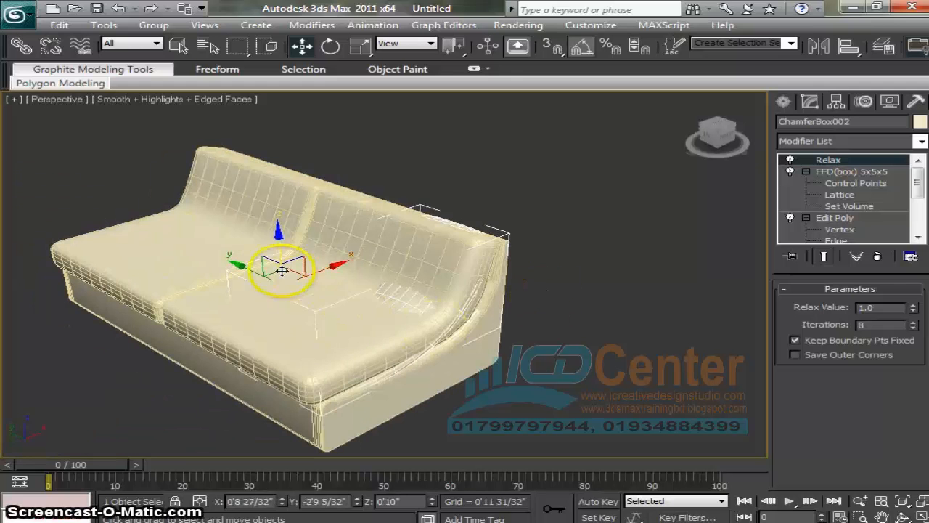
mouse_move(281, 243)
left_mouse_down()
mouse_move(269, 213)
mouse_move(269, 235)
left_mouse_up()
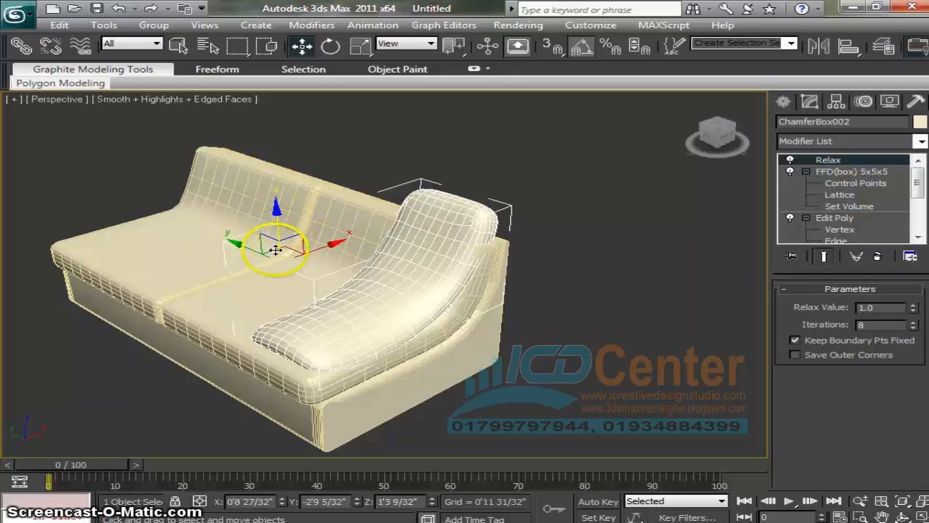
left_click_drag(323, 244, 315, 247)
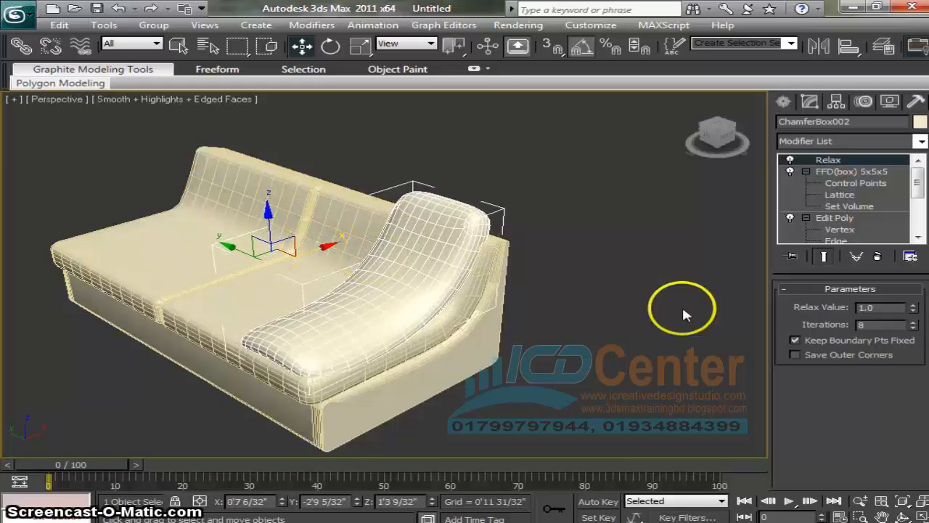
middle_click_drag(562, 356, 542, 357)
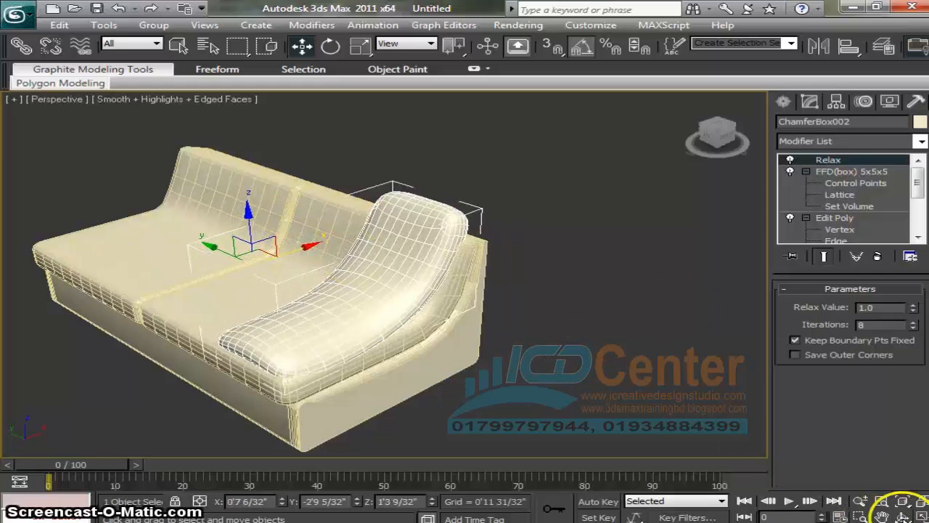
- View the cushion from the side and delete its Relax modifier
left_click(902, 516)
left_click_drag(479, 312, 632, 367)
right_click(835, 166)
left_click(751, 187)
left_click(848, 142)
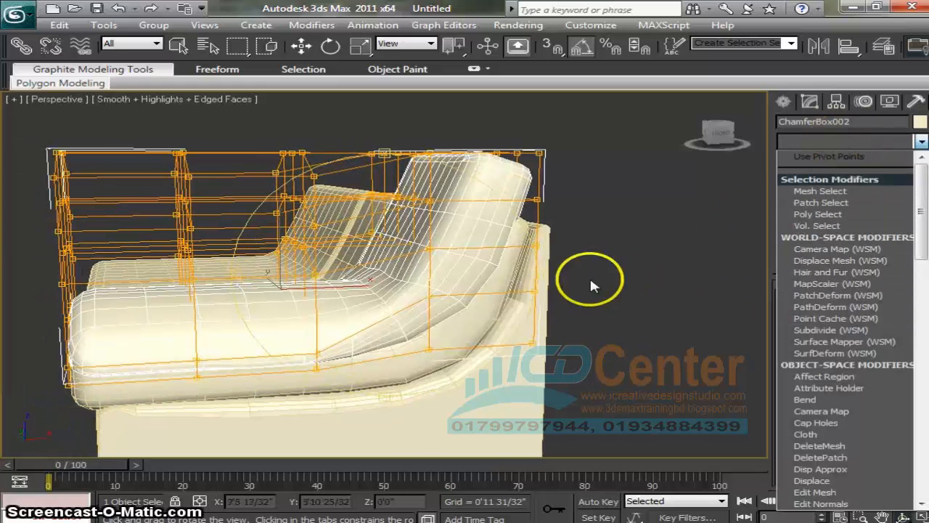
left_click(836, 148)
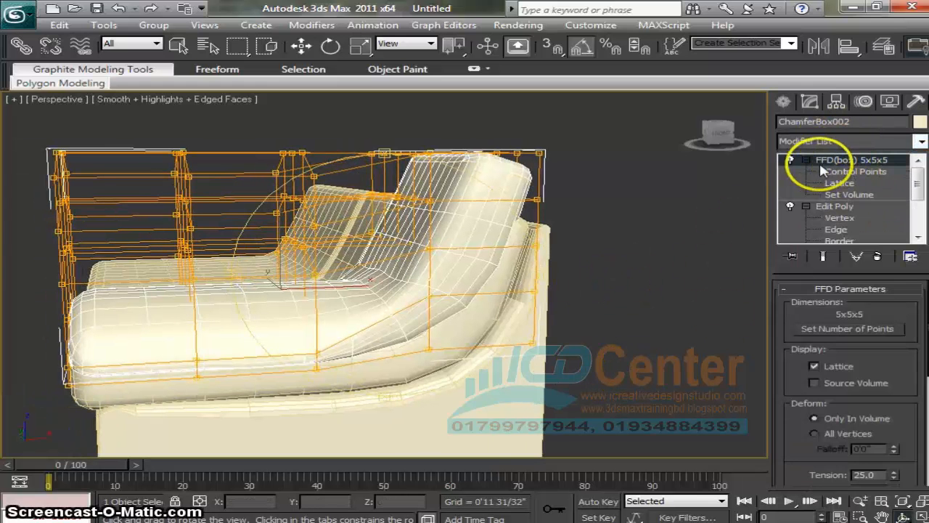
- Lower the upper FFD control points at the cushion's backrest so its top comes down to the sofa's back height
left_click(842, 172)
middle_click_drag(561, 259, 335, 278)
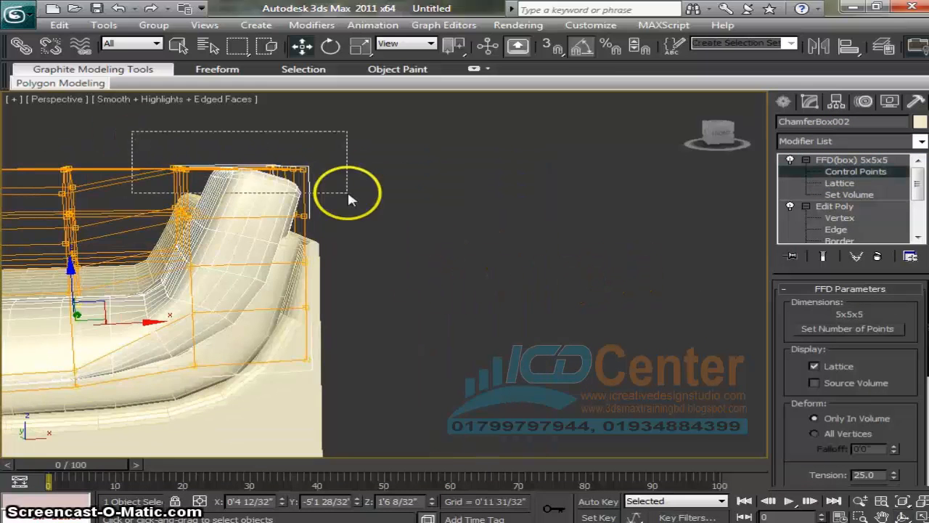
left_click_drag(349, 194, 349, 195)
left_click_drag(259, 153, 229, 181)
left_click_drag(209, 223, 356, 241)
left_click_drag(236, 146, 139, 163)
left_click_drag(242, 271, 326, 271)
left_click_drag(232, 195, 292, 239)
- Shift the backrest's upper control points forward to about X 1'5 15/32", adjust the topmost ones forward and upward, and leave control-point editing
left_click(303, 249)
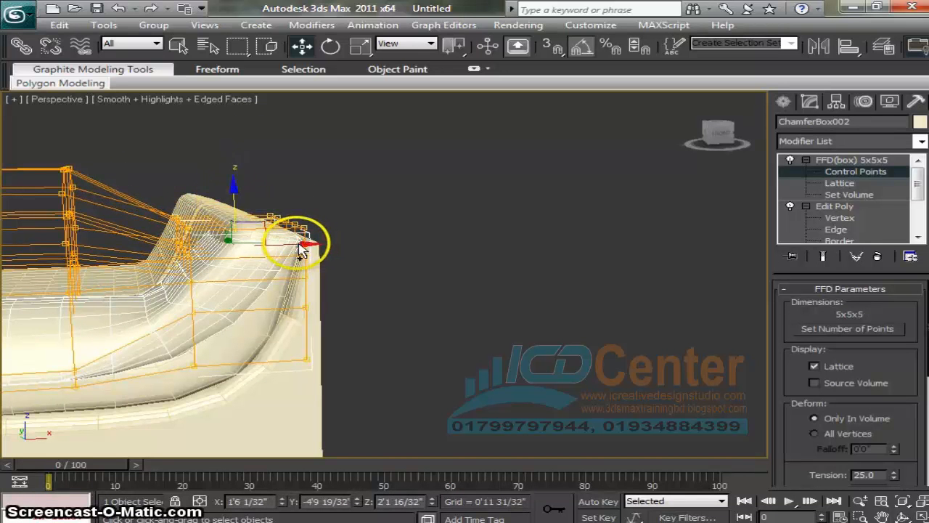
left_click_drag(297, 244, 290, 241)
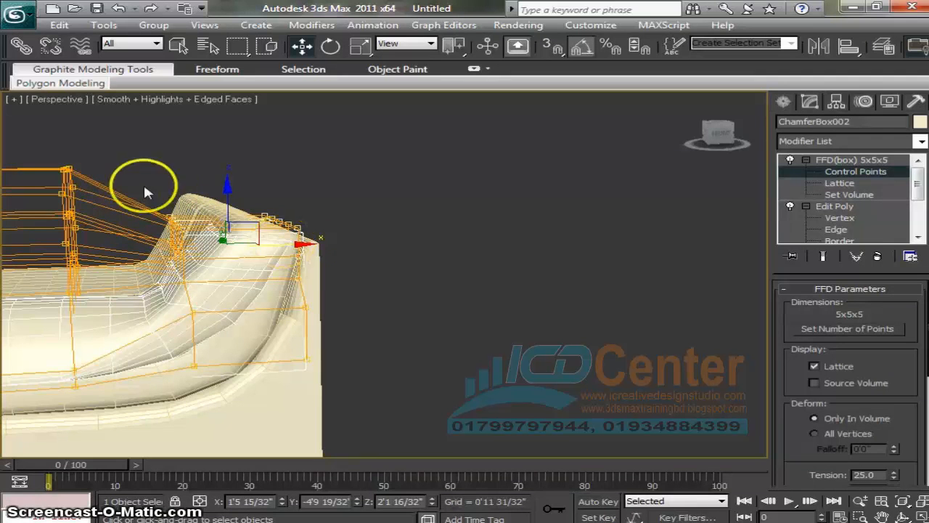
left_click_drag(141, 188, 271, 220)
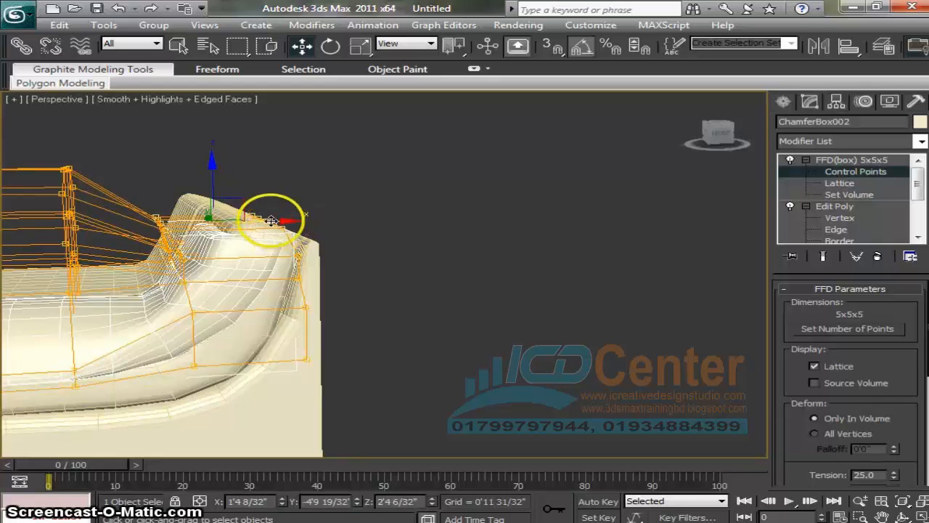
left_click_drag(212, 192, 220, 174)
left_click(845, 174)
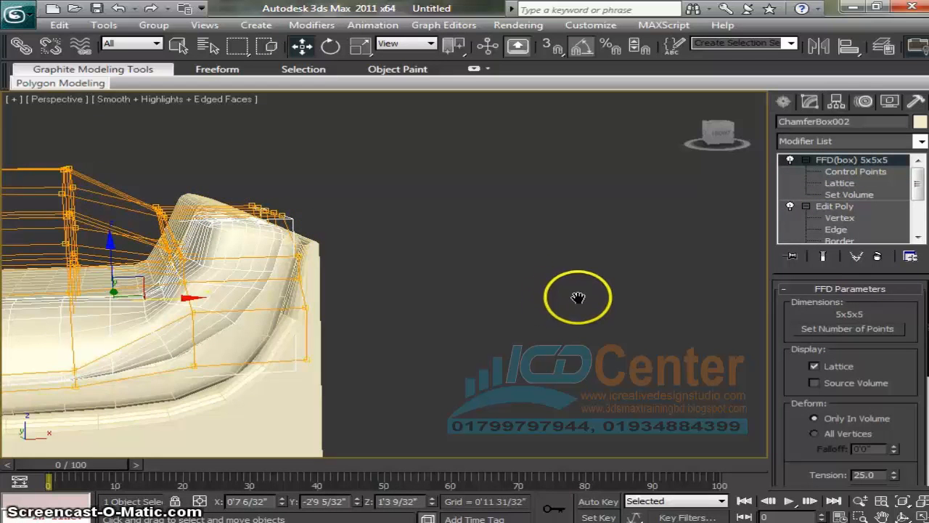
- Reselect the cushion, nudge the control points at the backrest's front edge back to about X 1'1", and leave control-point editing
middle_click_drag(578, 298, 596, 299)
scroll(419, 310, "up", 3)
middle_click_drag(416, 311, 475, 314)
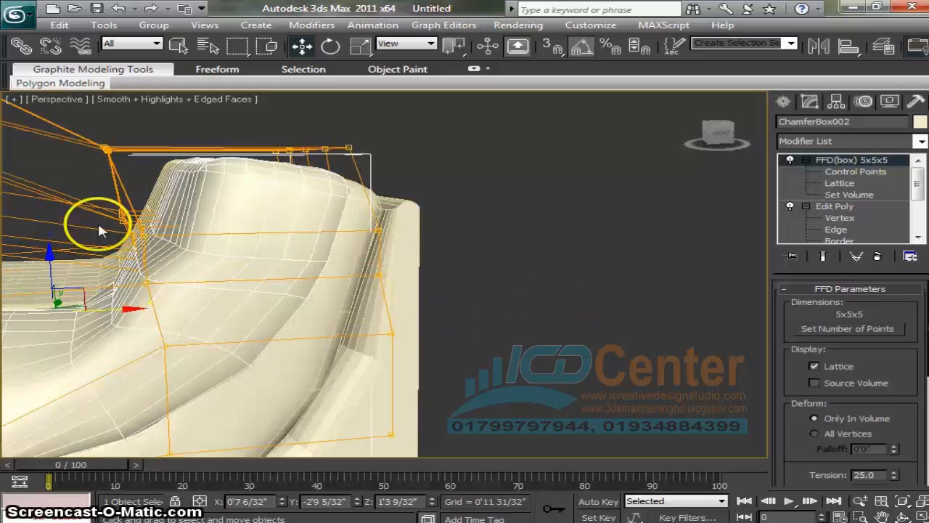
left_click(180, 278)
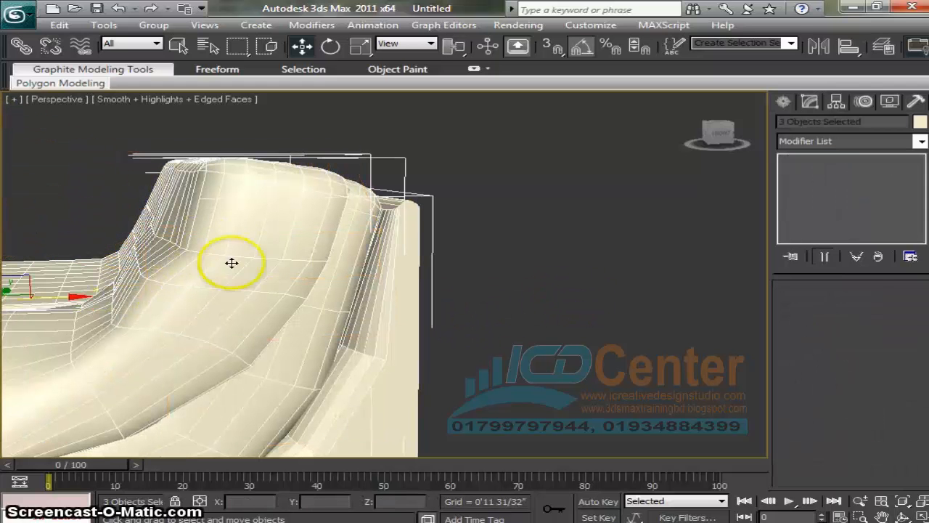
left_click(270, 231)
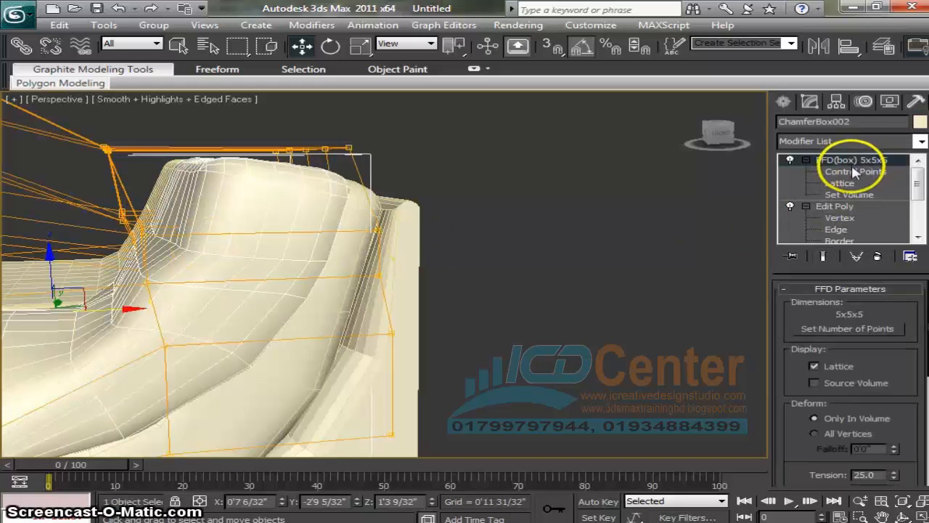
key("1")
left_click(136, 236)
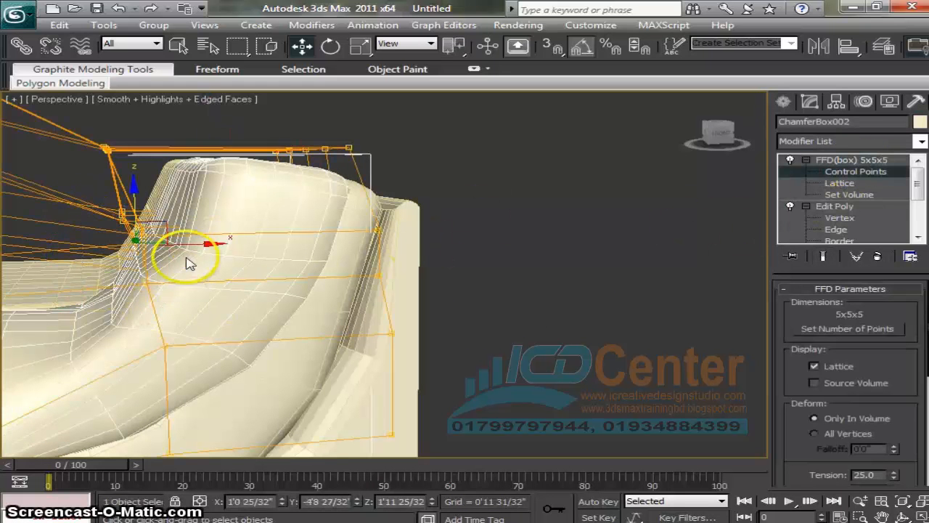
left_click_drag(191, 247, 201, 243)
left_click(148, 226)
left_click(836, 161)
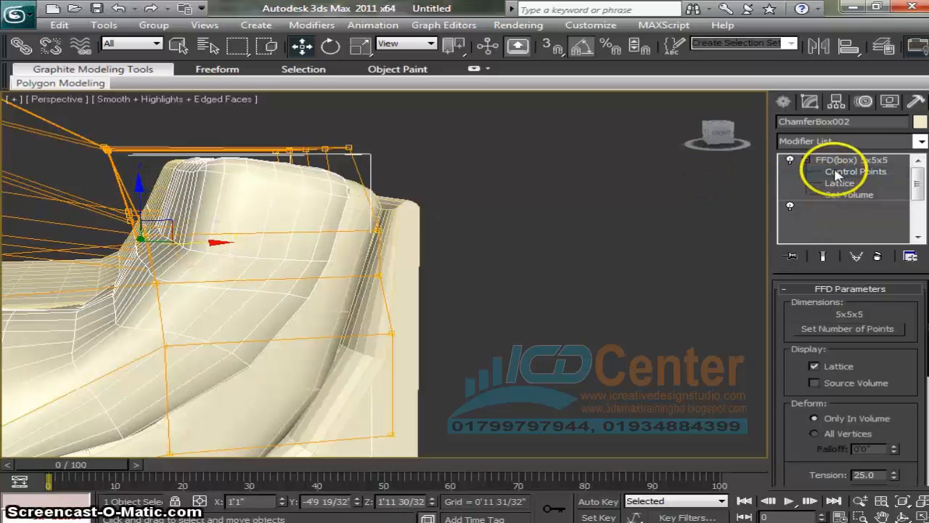
- Add a TurboSmooth modifier to the cushion with 2 iterations and 2 render iterations
left_click(840, 139)
key("t")
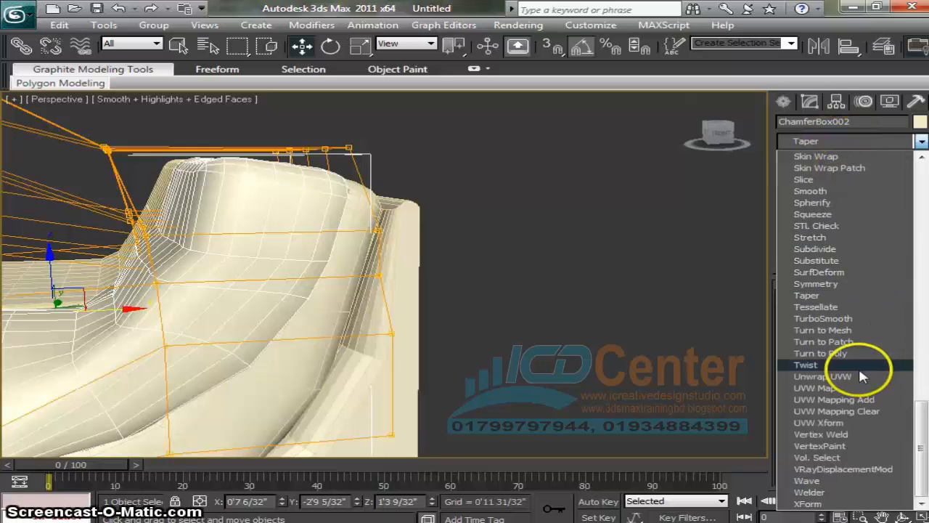
left_click(863, 310)
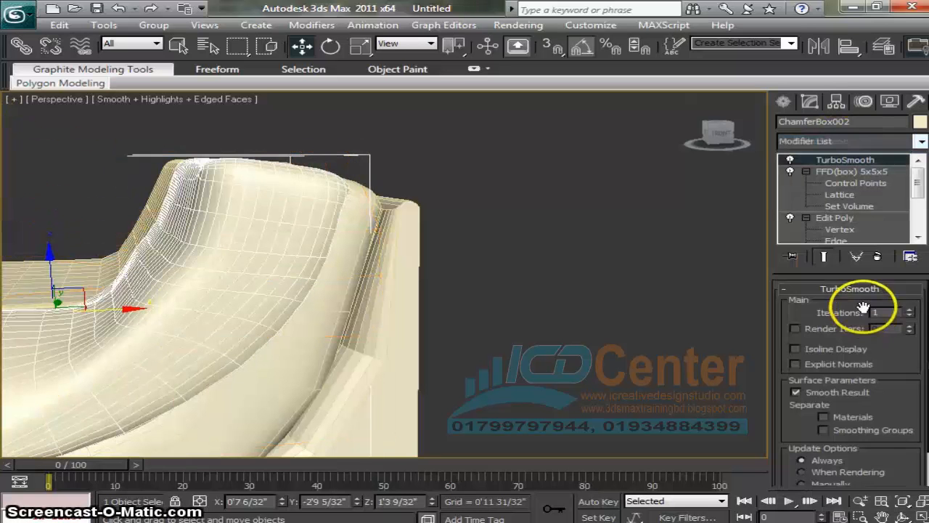
left_click(909, 309)
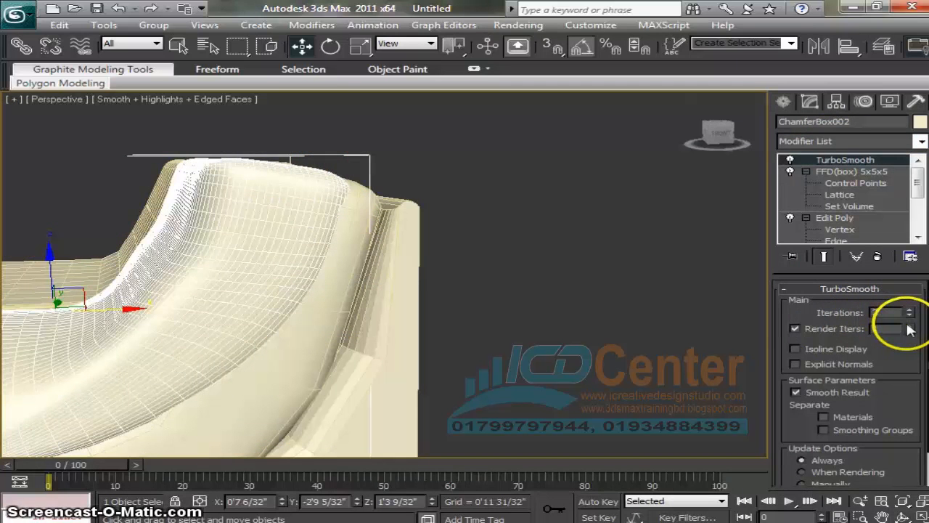
- Deselect the cushion, inspect its smoothed shape from the side and return to the home Perspective view of the whole sofa
scroll(646, 374, "down", 3)
scroll(257, 318, "up", 4)
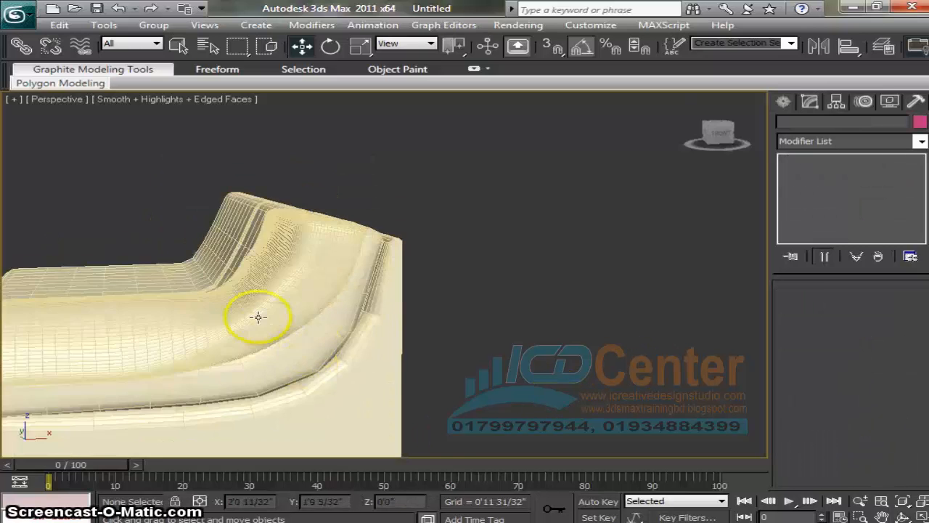
middle_click_drag(325, 335, 539, 325, "alt")
left_click(687, 108)
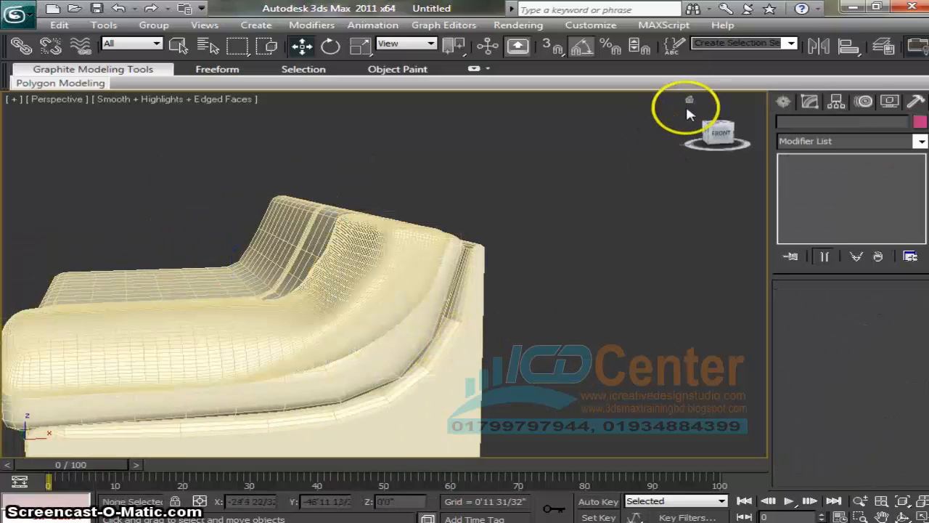
left_click(690, 100)
scroll(595, 284, "down", 6)
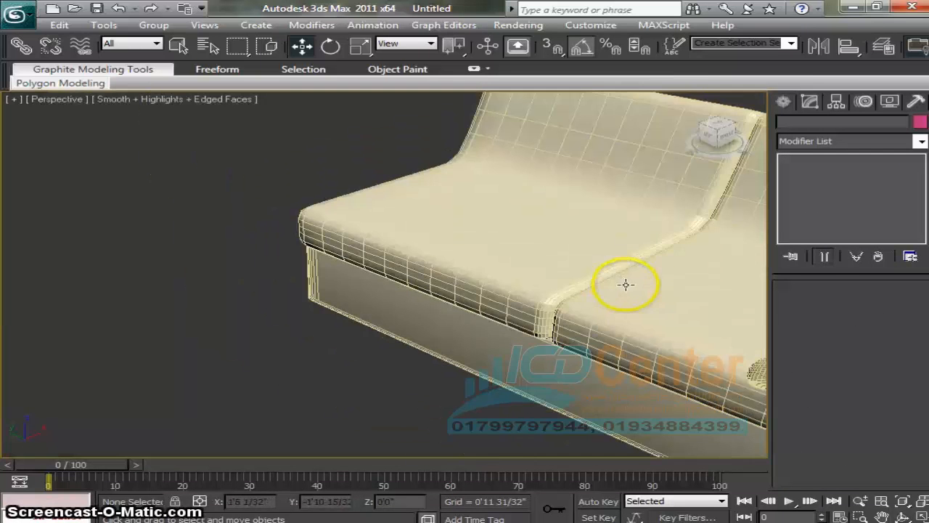
middle_click_drag(623, 284, 440, 281)
scroll(471, 292, "down", 4)
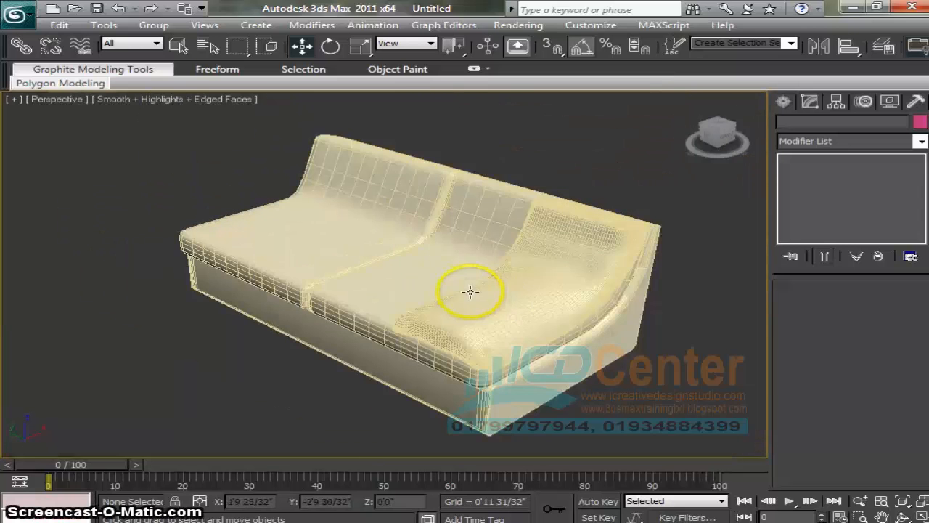
- Scale the cushion to about 55.64% along Y, move it back to the sofa's near end at about Y -3'11 3/32", and deselect it
left_click(548, 290)
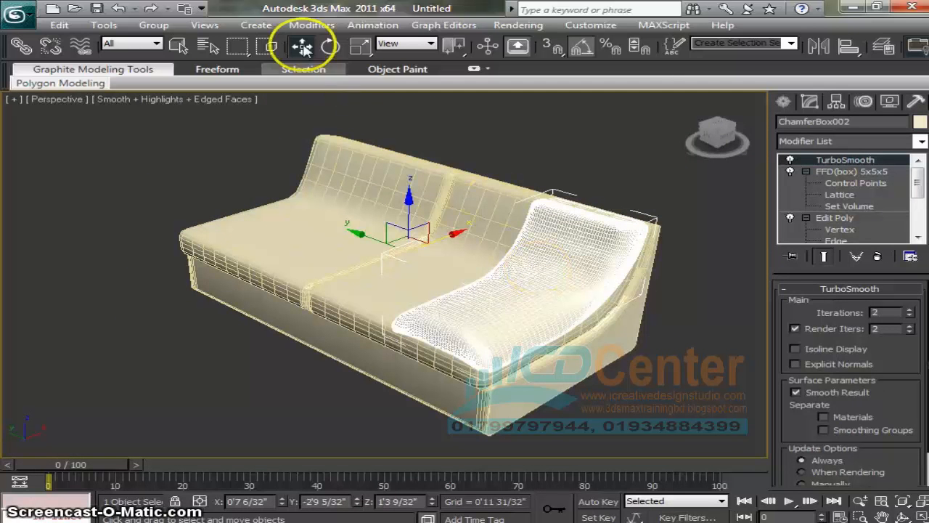
left_click(360, 46)
left_click_drag(472, 276, 436, 262)
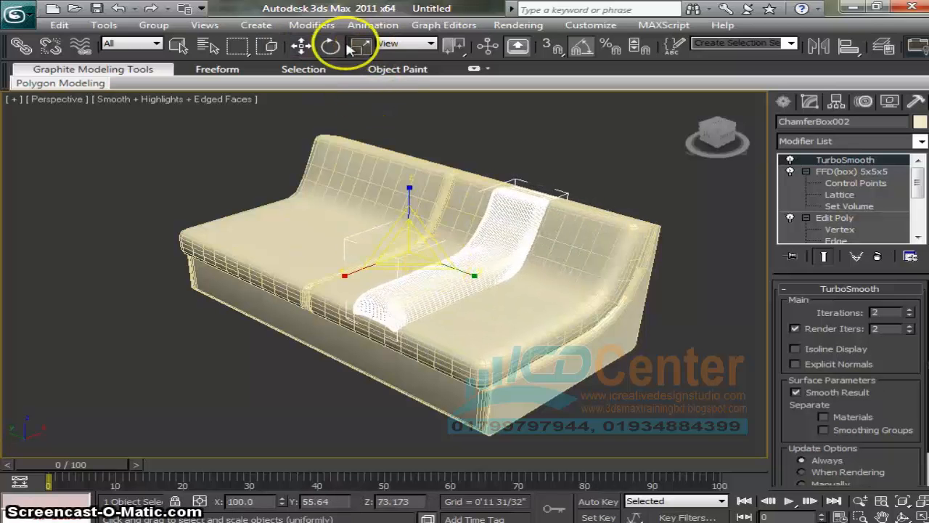
left_click(301, 46)
left_click_drag(365, 236, 433, 257)
left_click(680, 331)
- Turn off the edged-faces display, reselect the cushion and examine its fit on the sofa's end up close
scroll(676, 331, "up", 3)
middle_click_drag(610, 328, 515, 321)
scroll(515, 320, "down", 3)
key("F4")
middle_click_drag(574, 332, 542, 318)
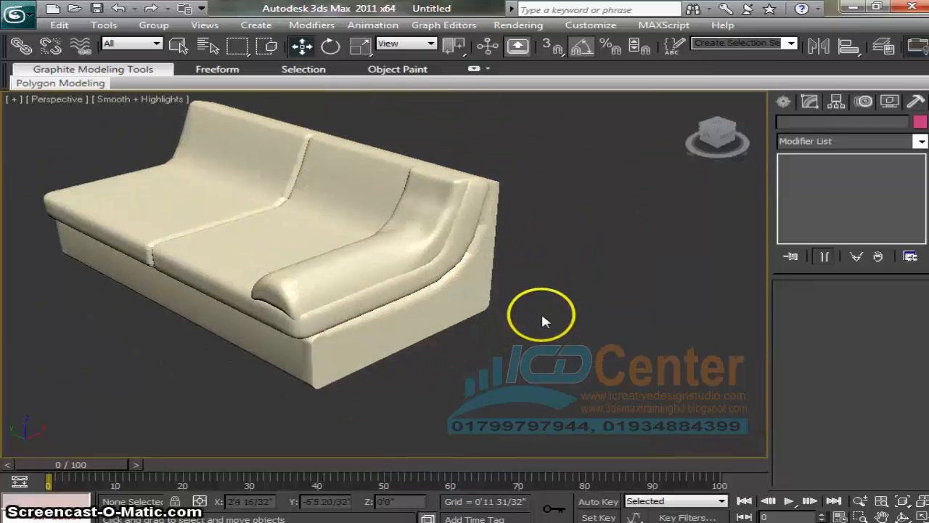
left_click(427, 250)
middle_click_drag(510, 276, 498, 312)
scroll(498, 311, "up", 2)
scroll(560, 300, "up", 2)
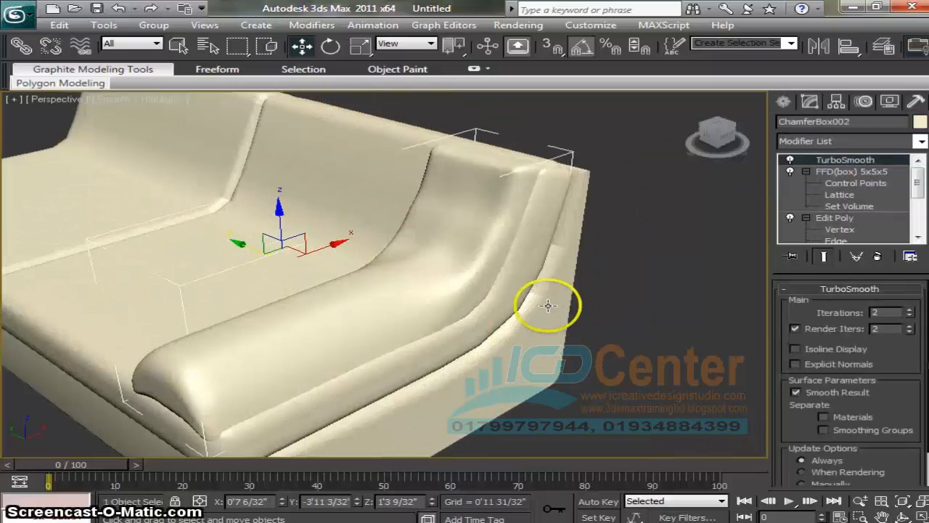
- Try the cushion without smoothing by deleting its TurboSmooth modifier, and undo the deletion
right_click(835, 160)
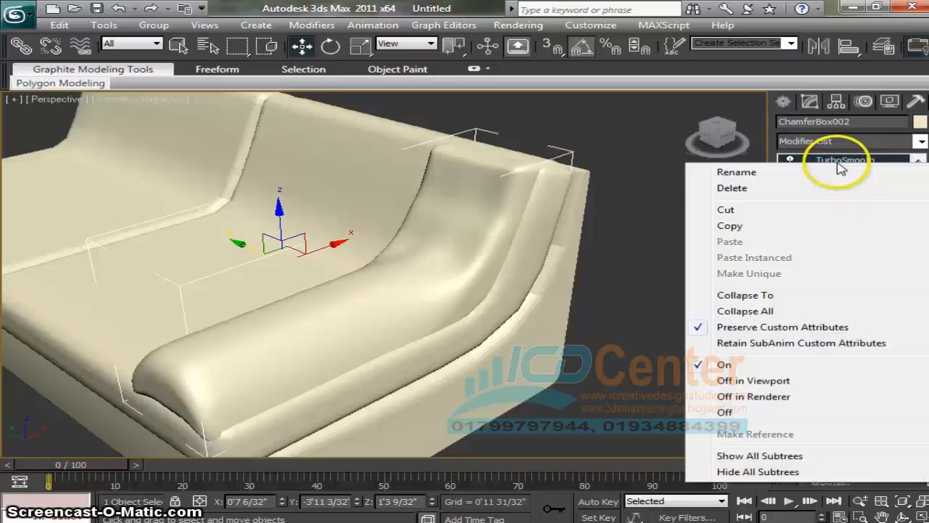
left_click(838, 160)
right_click(839, 161)
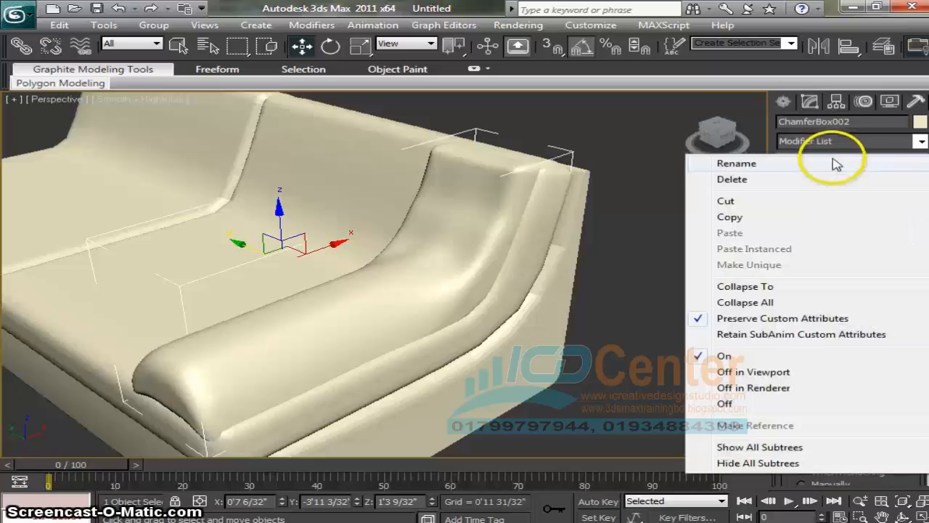
left_click(780, 181)
key("ctrl+z")
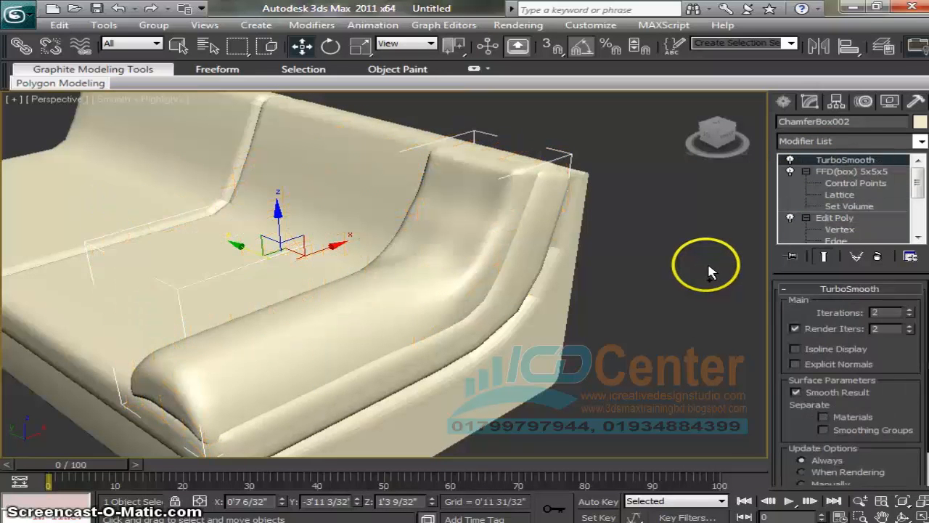
- Undo the cushion's smoothing and Y scaling, select all objects, and reselect only the cushion
key("ctrl+y")
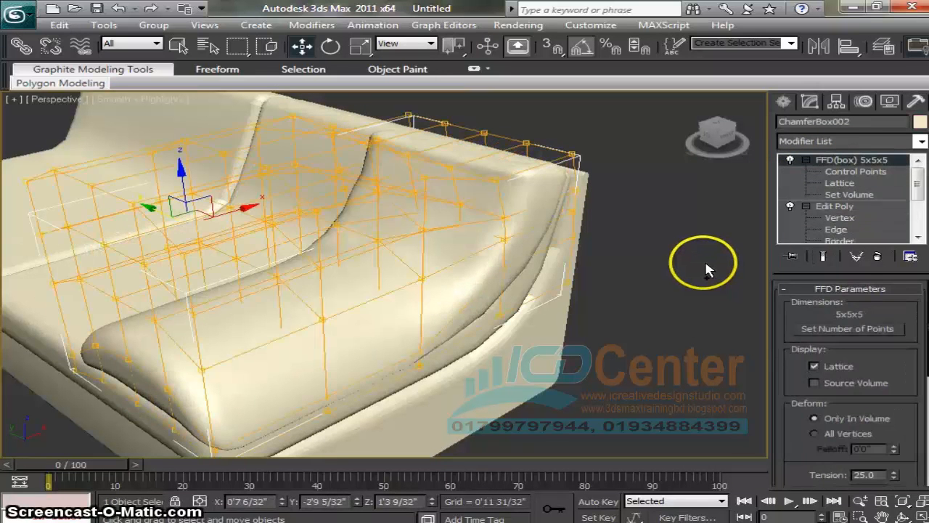
key("ctrl+a")
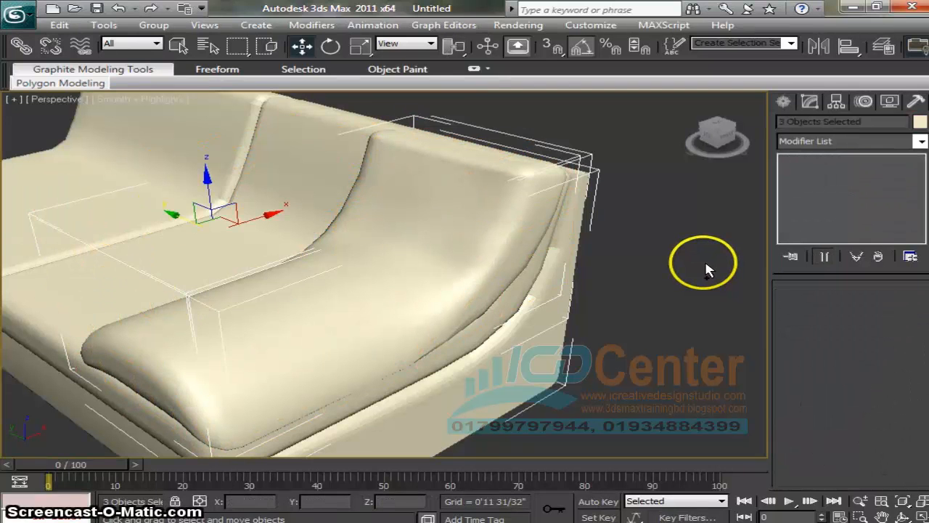
left_click(508, 253)
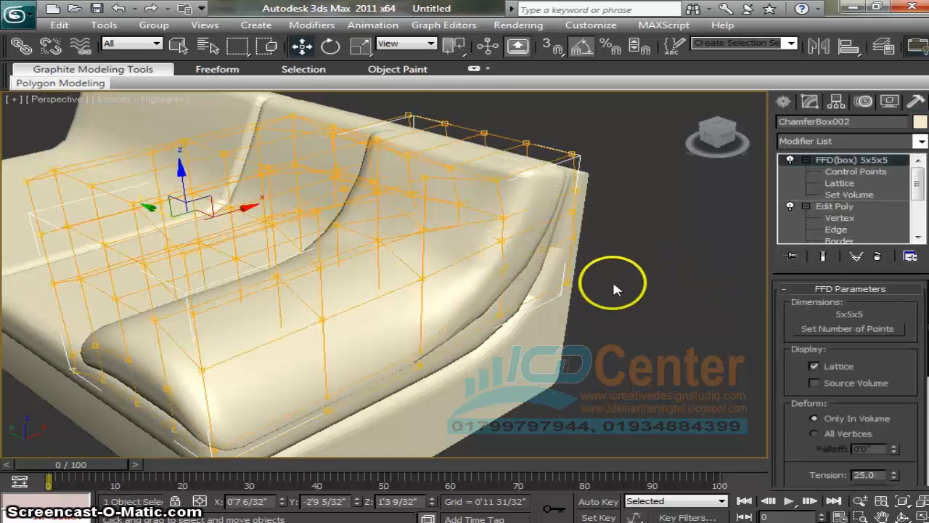
- Apply a TurboSmooth modifier above the cushion's FFD(box), with 2 iterations and render iterations enabled at 2
left_click(843, 142)
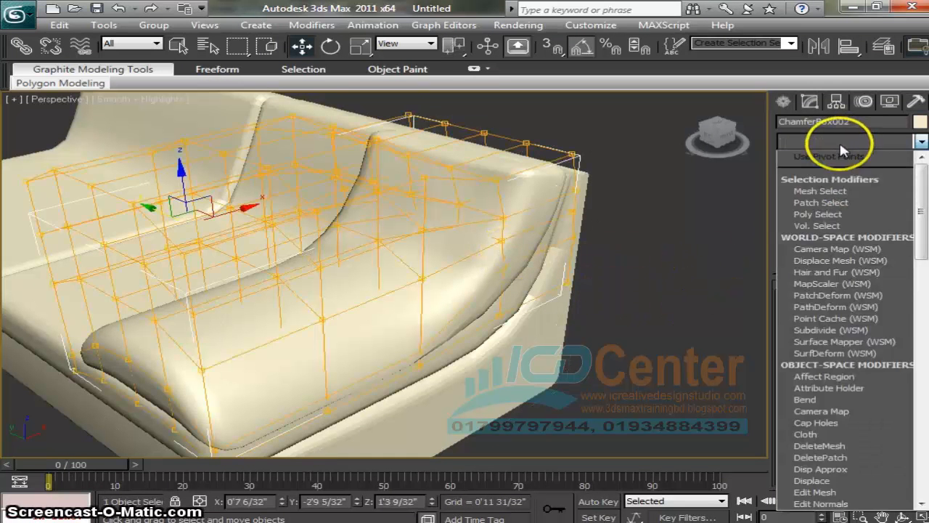
scroll(819, 341, "down", 10)
left_click(824, 317)
double_click(901, 312)
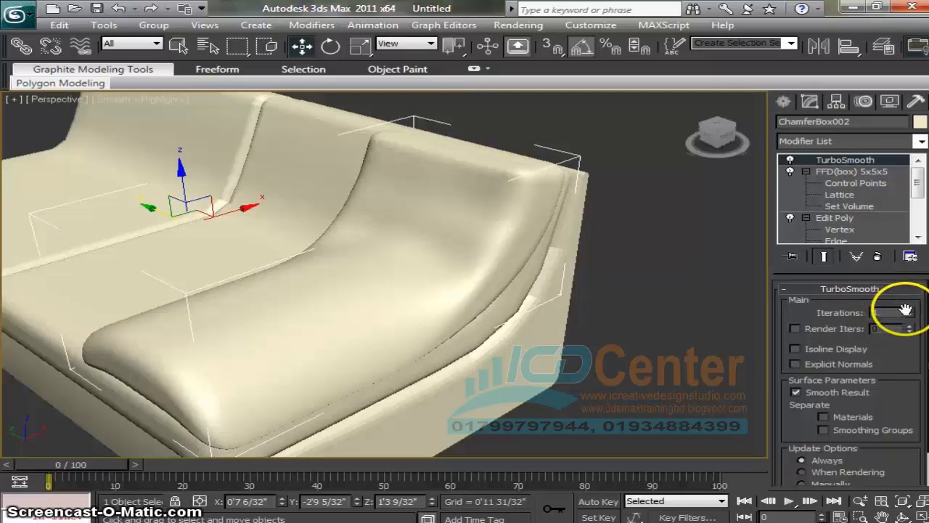
left_click(801, 328)
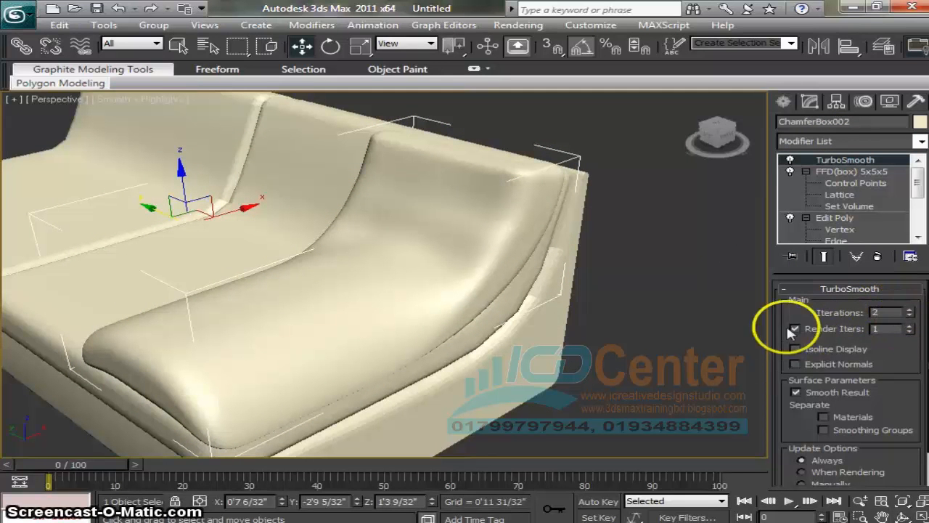
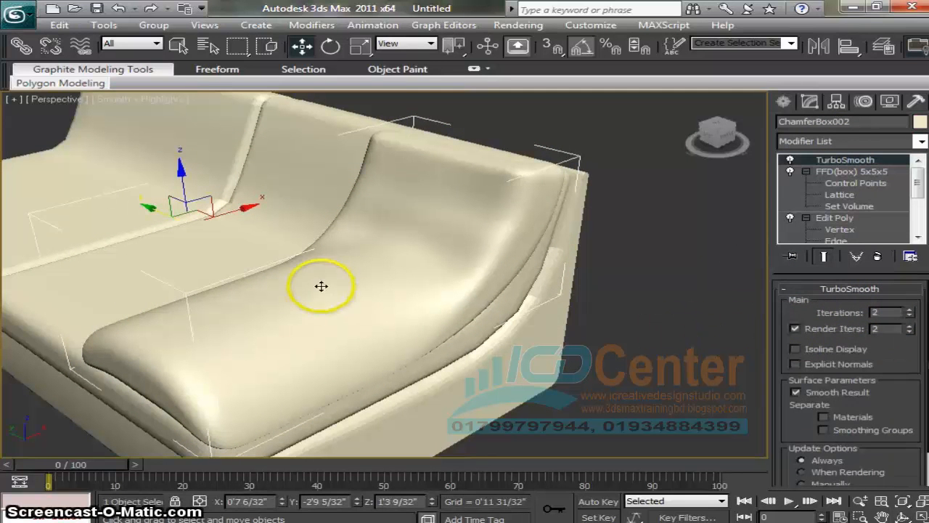
- Scale the cushion to about 55.42% along Y and move it to about Y -3'9 13/32" at the sofa's near end
left_click(361, 45)
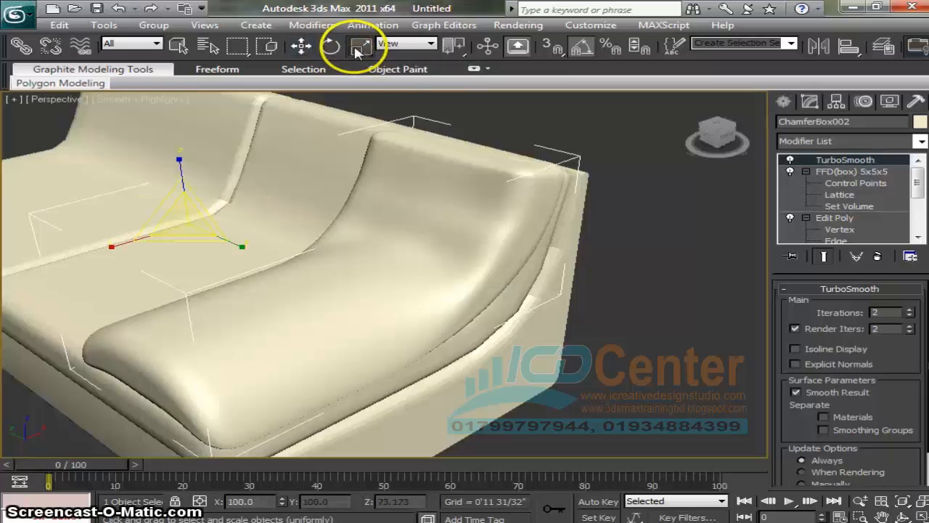
left_click_drag(231, 243, 213, 234)
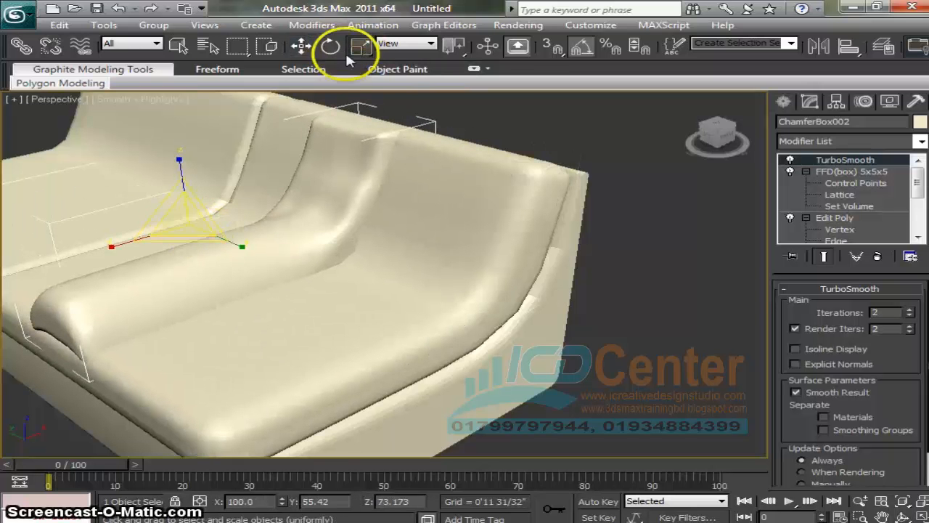
left_click(302, 46)
left_click(228, 210)
left_click_drag(150, 210, 273, 250)
- Delete the cushion's FFD(box) 5x5x5 modifier and open the Edge level of its Edit Poly modifier
left_click(835, 177)
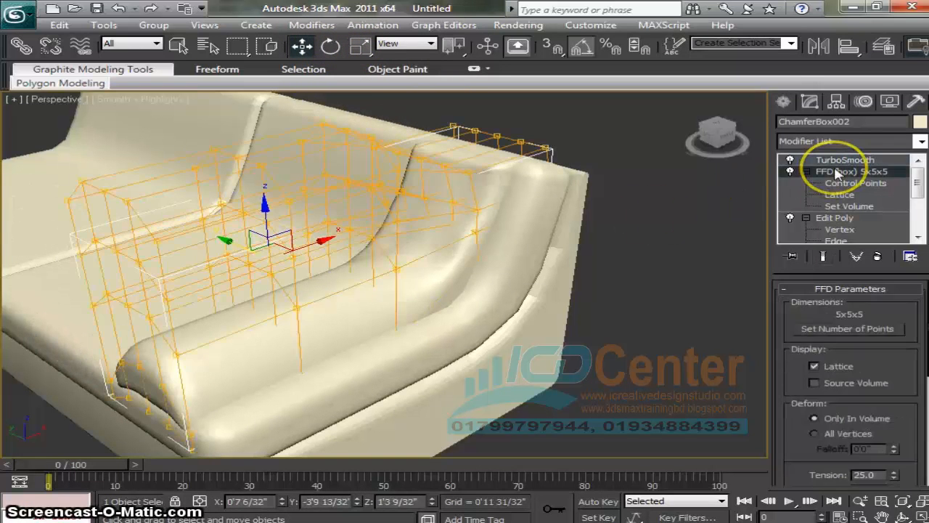
right_click(835, 175)
left_click(731, 194)
middle_click_drag(649, 279, 655, 290, "alt")
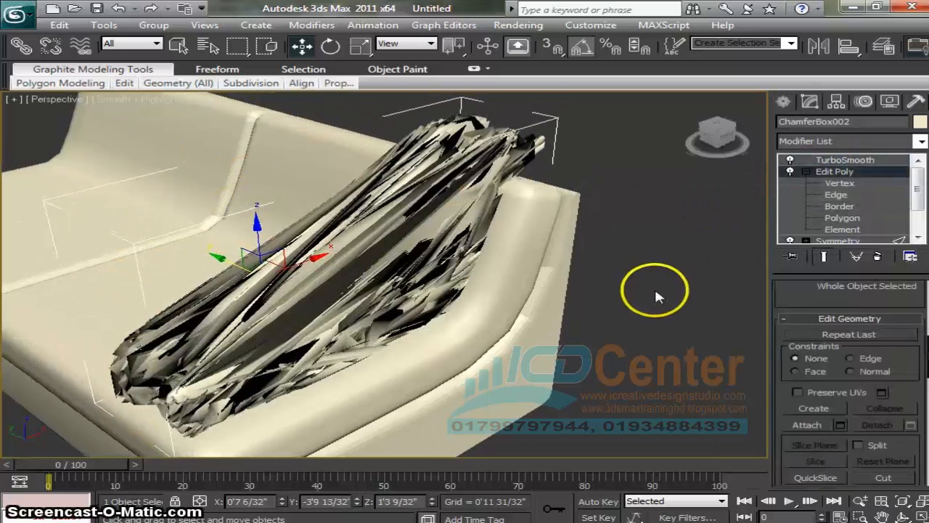
left_click(845, 161)
left_click(846, 161)
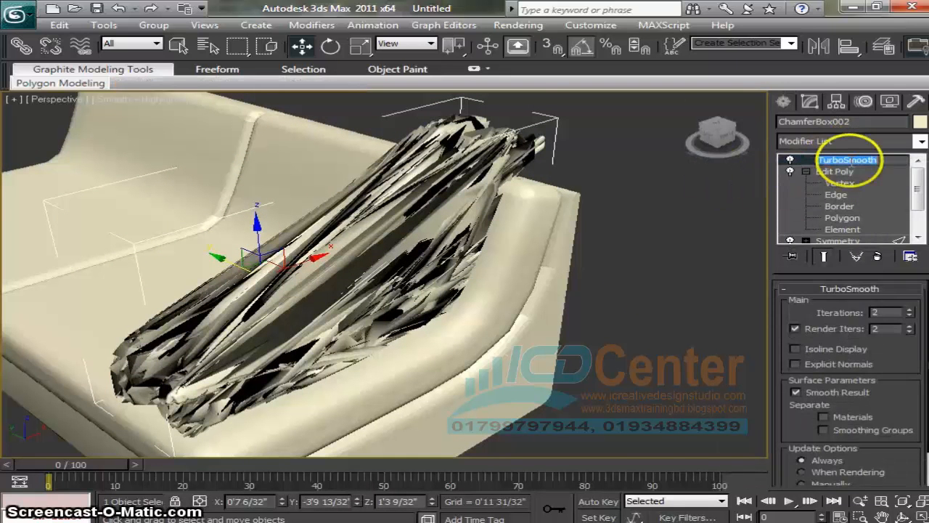
left_click(819, 194)
- Try the straightened cushion without its TurboSmooth modifier, and undo the deletion
left_click(842, 160)
right_click(843, 161)
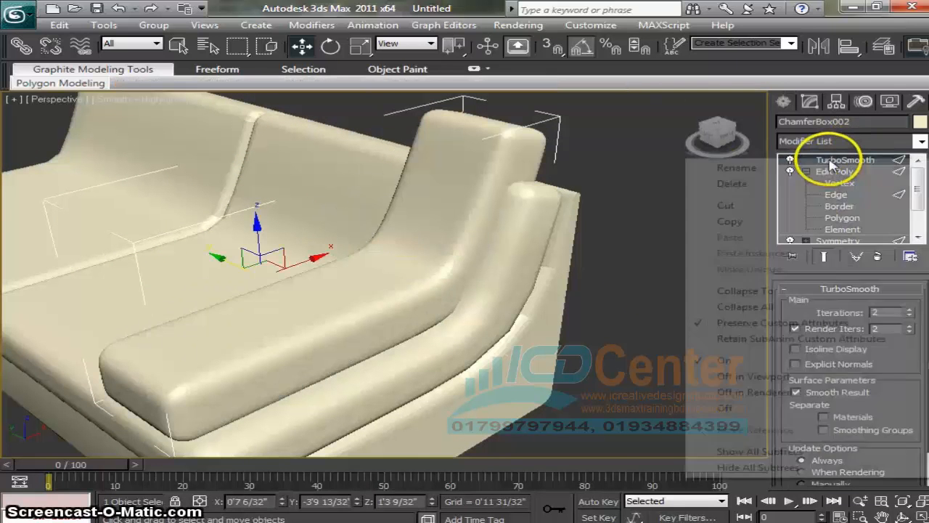
left_click(755, 185)
middle_click_drag(716, 242, 675, 290, "alt")
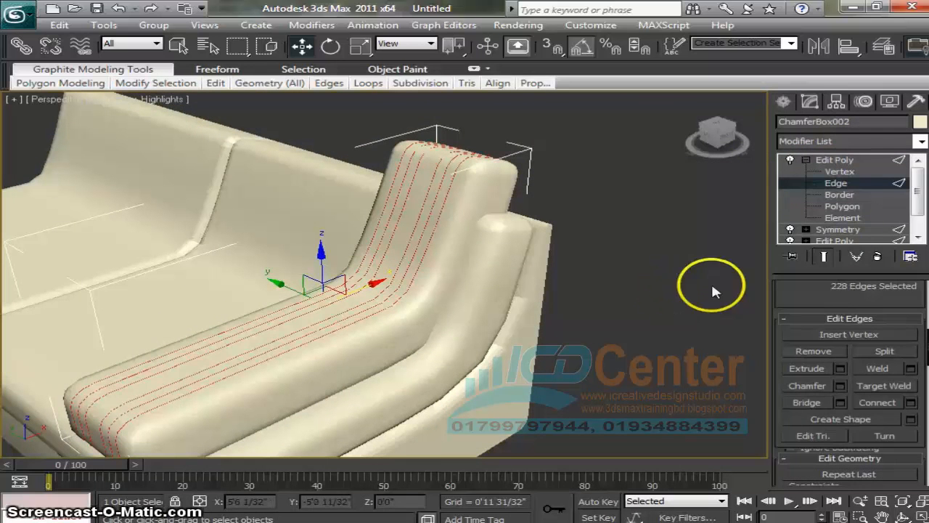
key("ctrl+z")
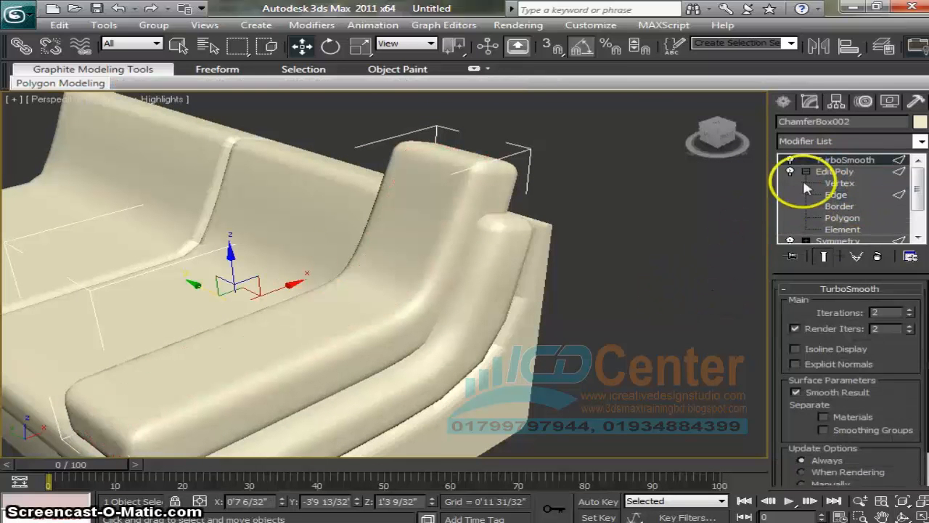
- Delete the cushion's TurboSmooth modifier and turn on the edged-faces display
right_click(835, 165)
left_click(743, 183)
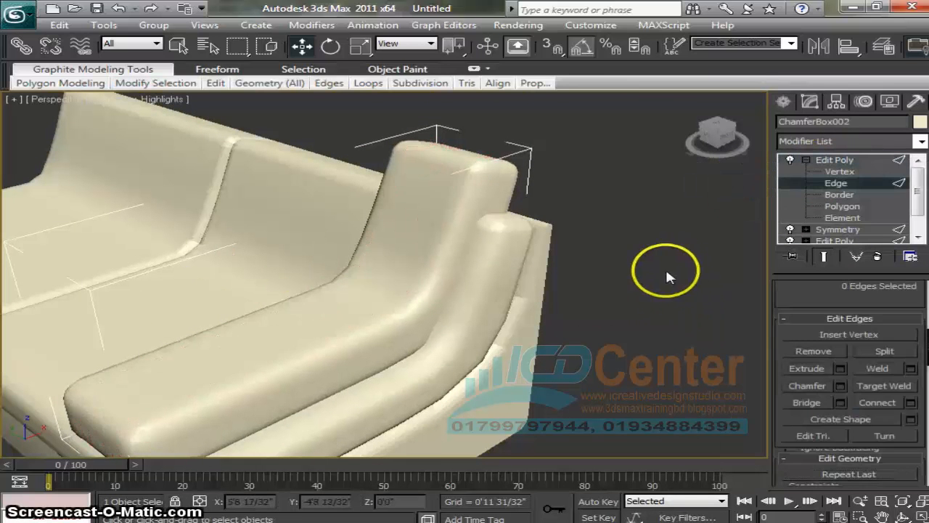
middle_click_drag(506, 346, 525, 347)
key("F4")
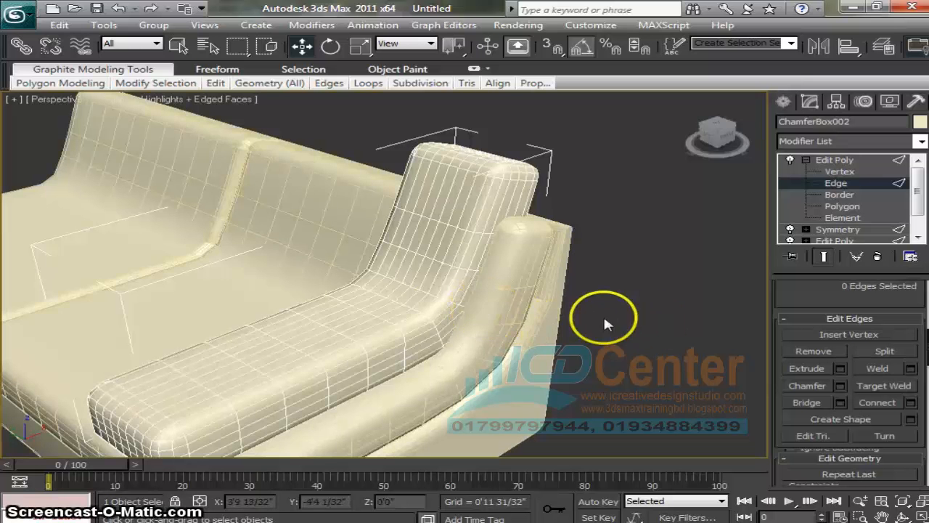
- Leave the Edit Poly edge level and flatten the whole cushion by scaling it to 77% along Z
left_click(846, 184)
middle_click_drag(646, 284, 584, 301)
scroll(585, 302, "down", 3)
scroll(595, 319, "up", 3)
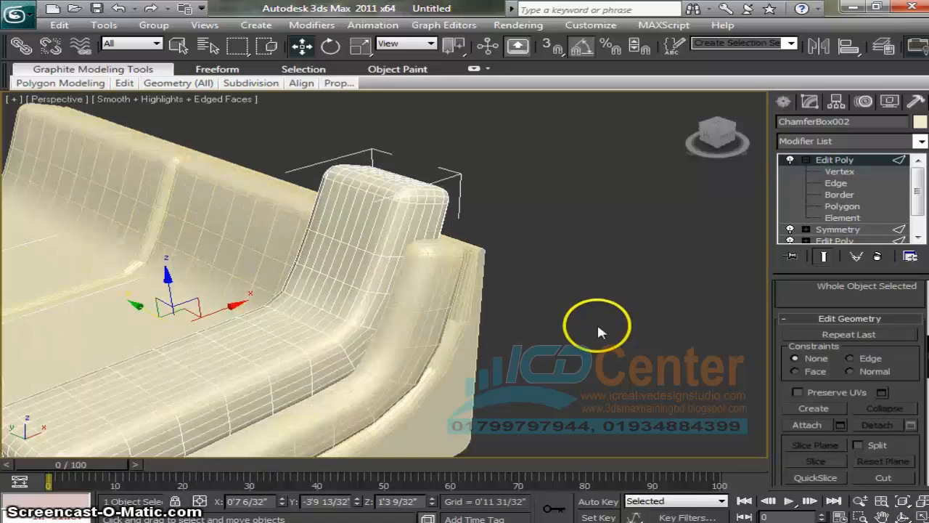
middle_click_drag(579, 368, 598, 356)
middle_click_drag(535, 366, 586, 341)
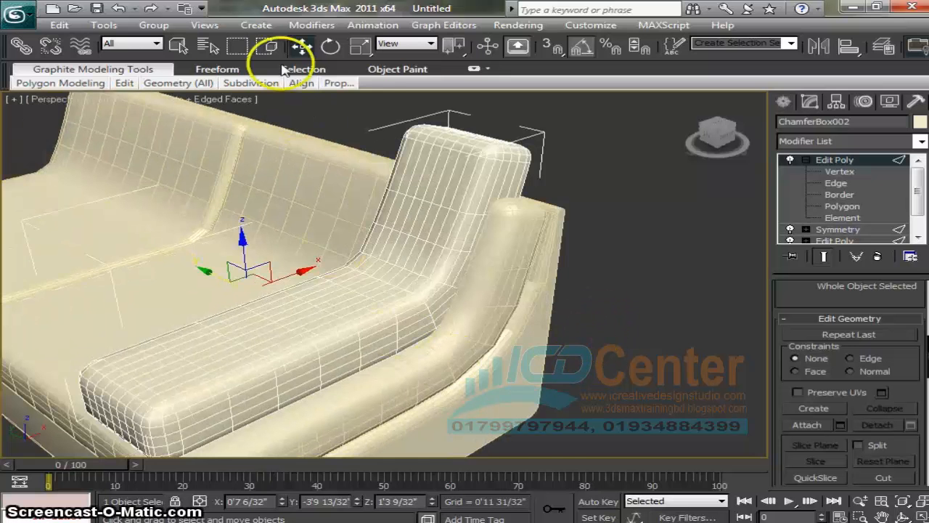
middle_click_drag(487, 212, 450, 196, "alt")
left_click(361, 45)
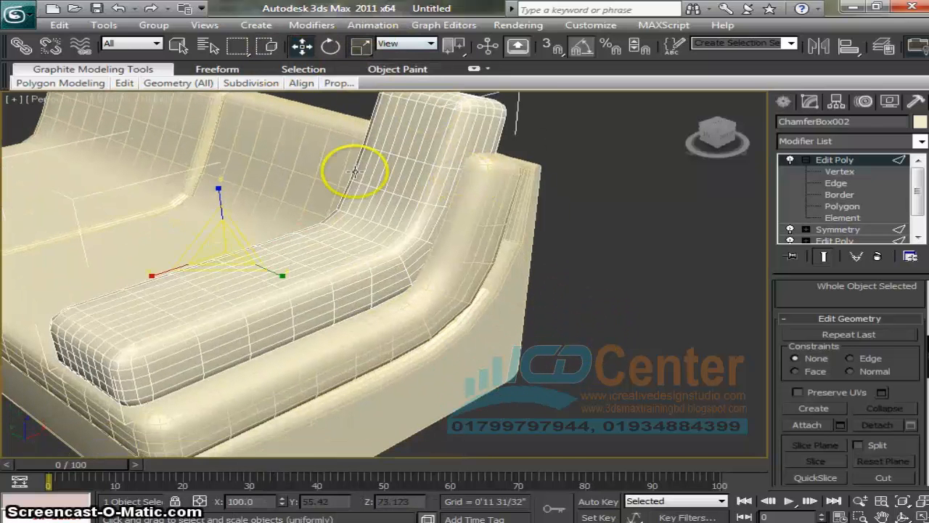
mouse_move(220, 197)
left_mouse_down()
mouse_move(230, 215)
mouse_move(224, 207)
left_mouse_up()
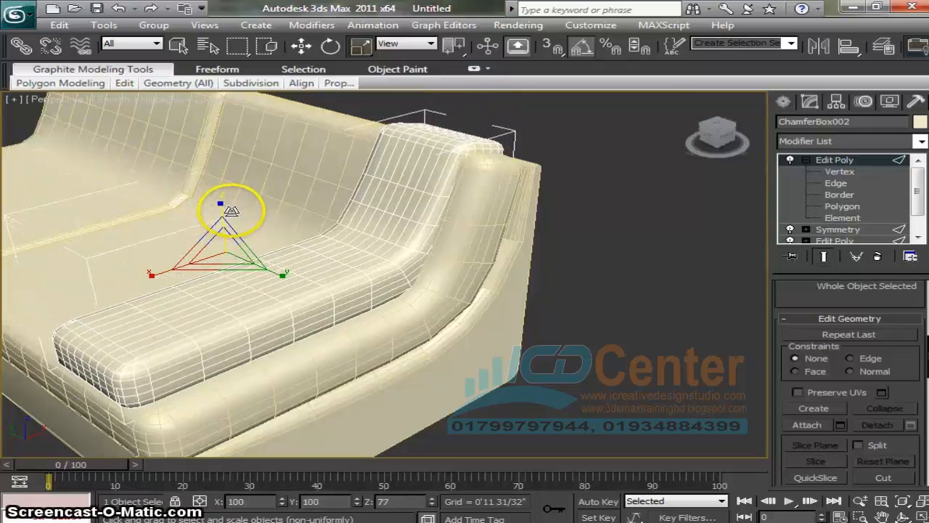
- Move the cushion along Y to about -3'11 5/32" and try lowering it to about Z 1'2 8/32"
left_click(302, 46)
left_click_drag(189, 237, 204, 241)
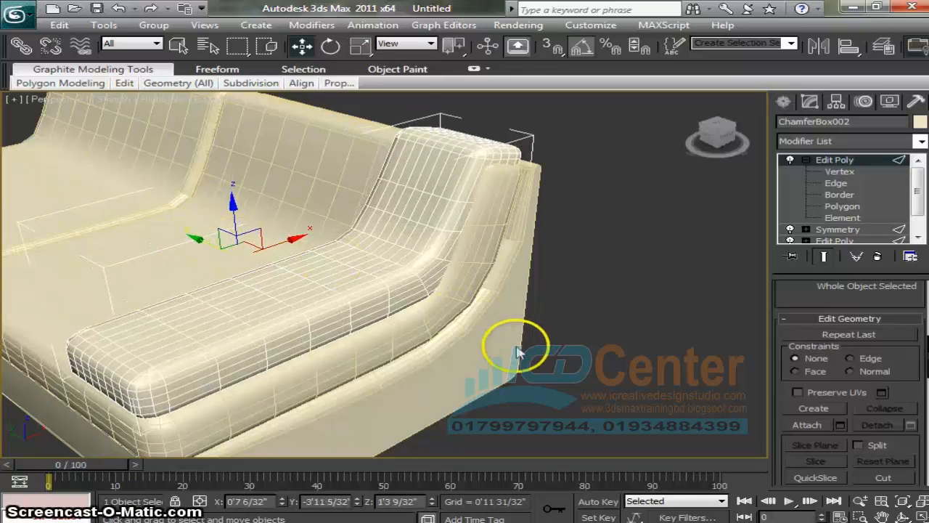
middle_click_drag(517, 351, 594, 337, "alt")
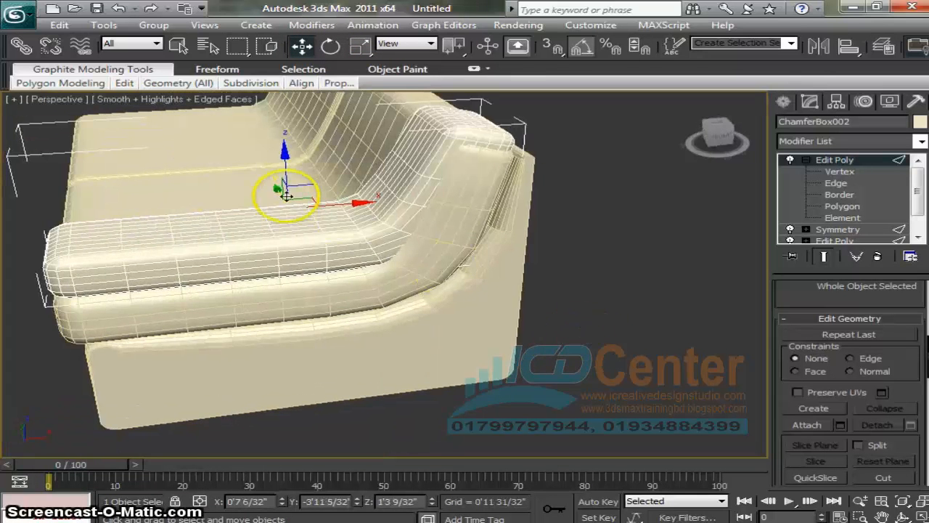
left_click_drag(289, 170, 287, 178)
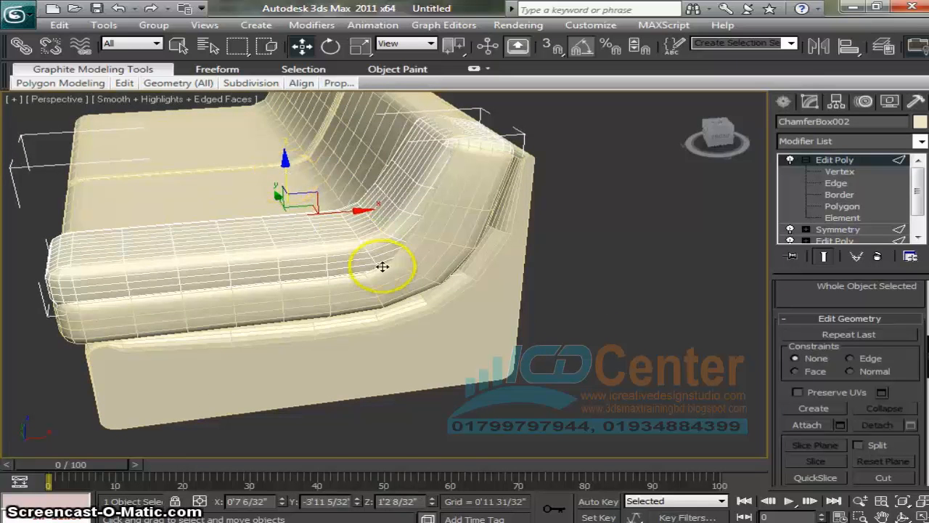
middle_click_drag(383, 266, 429, 285)
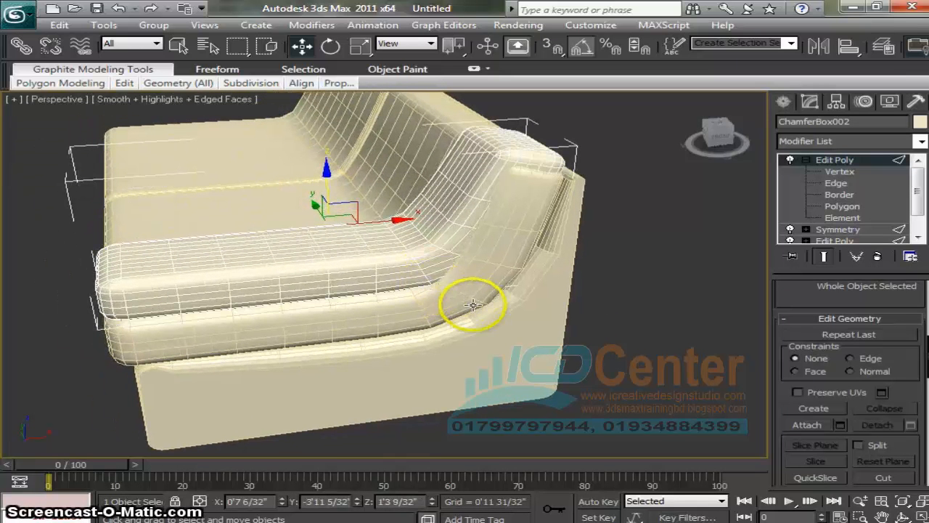
- Scale the cushion to 91% along Z and lower it slightly to about Z 1'3 6/32"
left_click(360, 46)
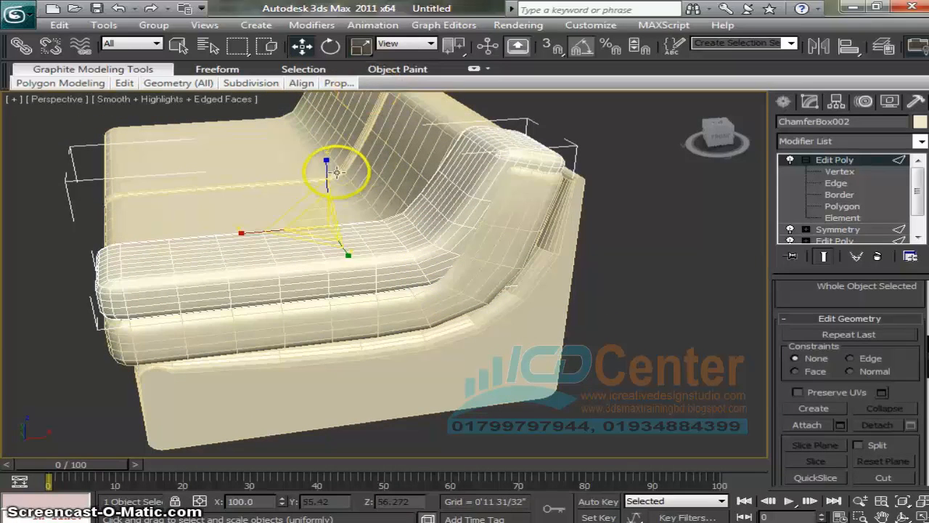
left_click_drag(326, 166, 347, 172)
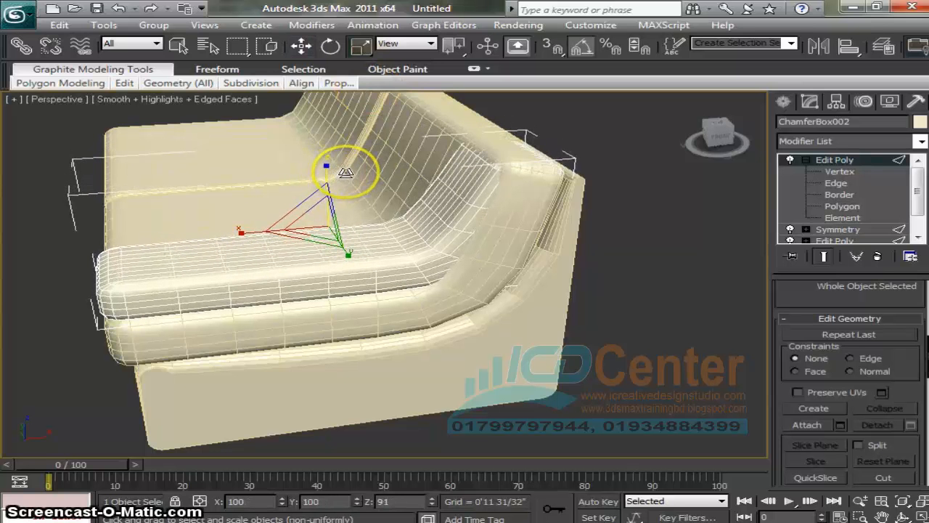
left_click(301, 46)
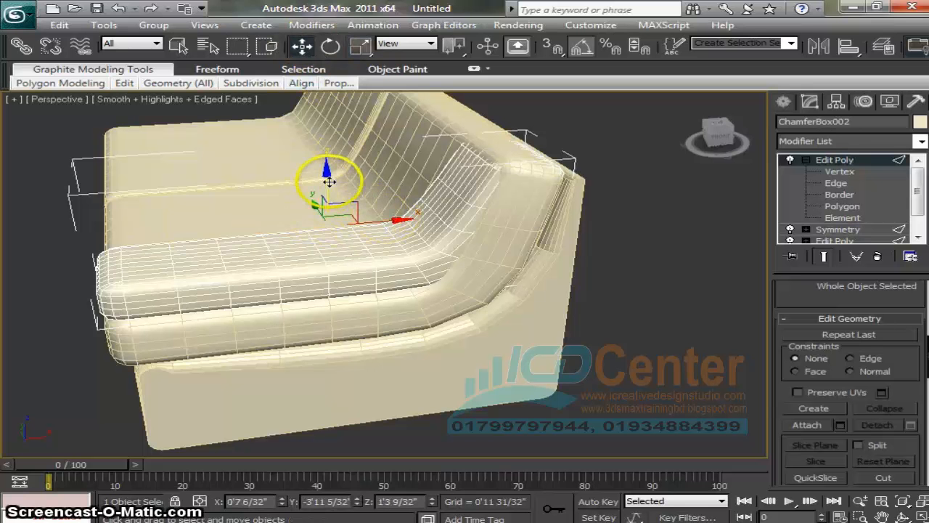
left_click_drag(329, 181, 334, 182)
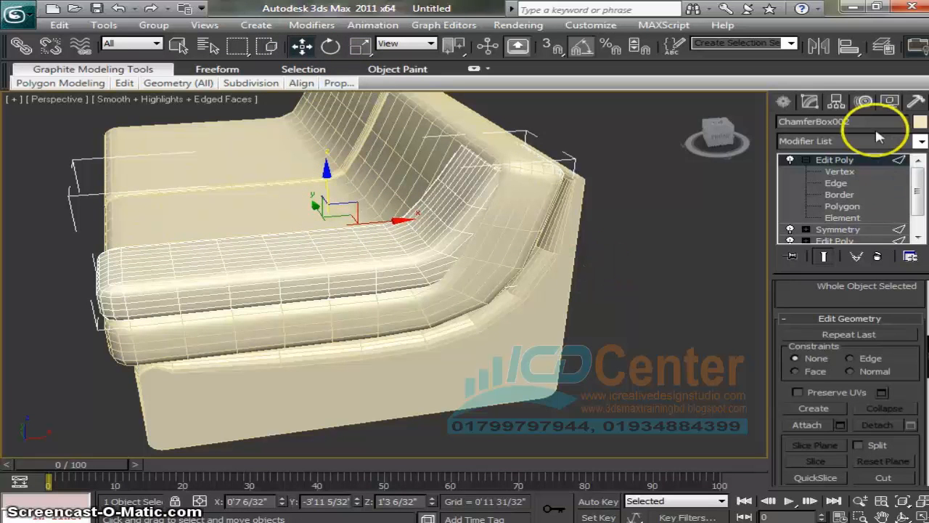
- Apply TurboSmooth to the flattened cushion with 2 iterations and render iterations enabled at 2
left_click(859, 142)
scroll(828, 262, "down", 15)
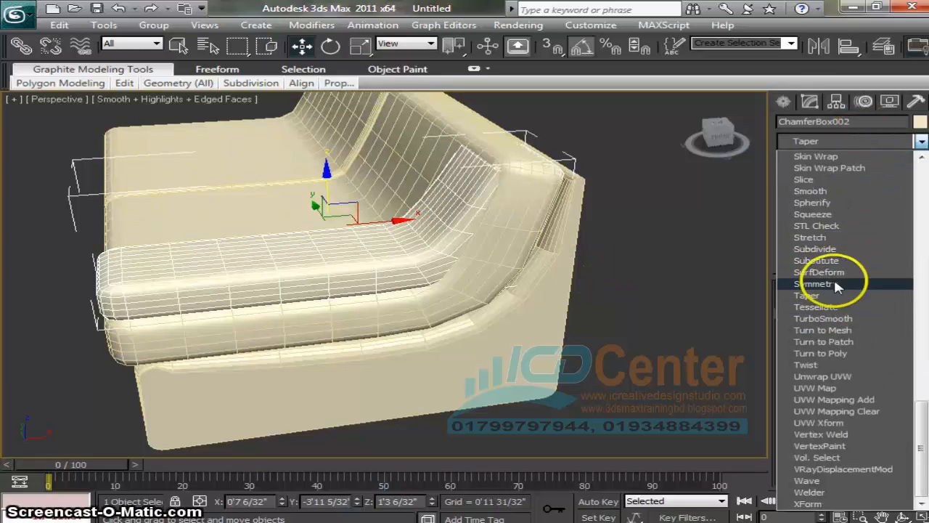
left_click(837, 319)
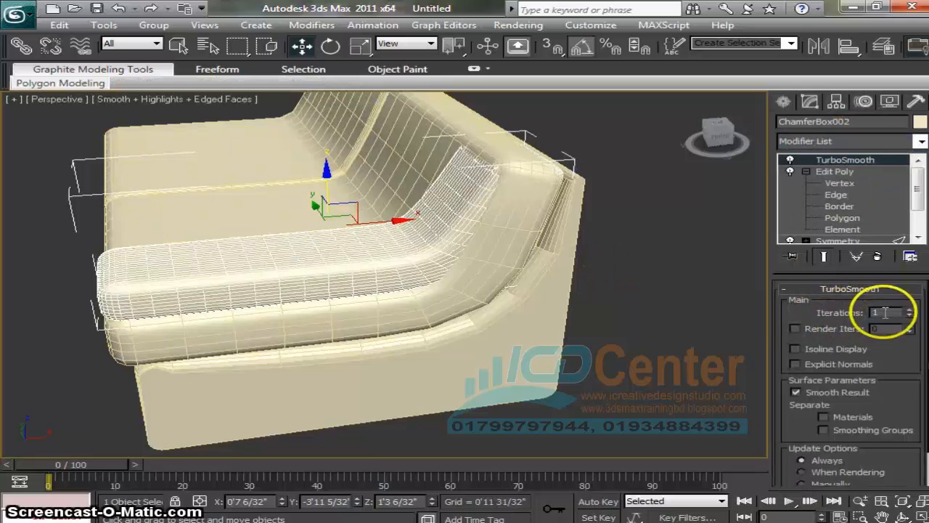
left_click(910, 310)
left_click(795, 328)
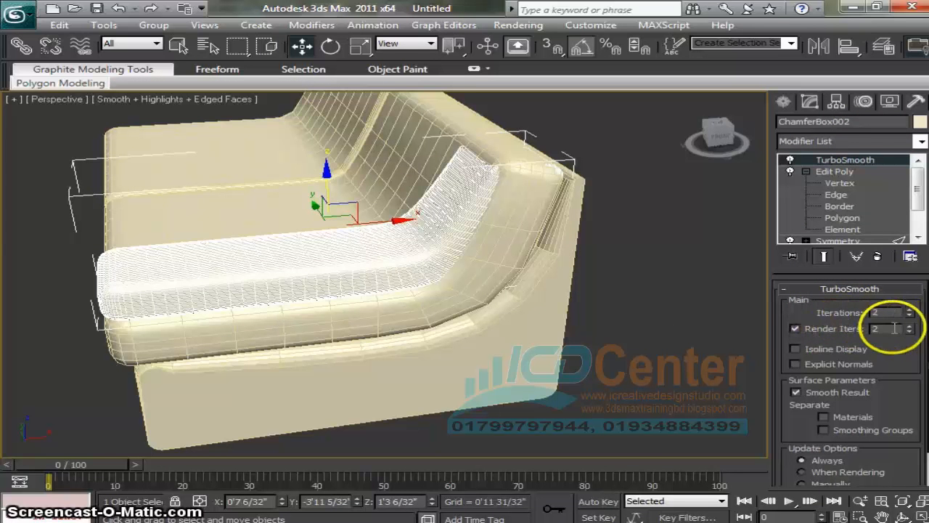
- Deselect the cushion to view the whole sofa, reselect it, and examine its fit from the front
left_click(619, 361)
middle_click_drag(634, 371, 810, 486, "alt")
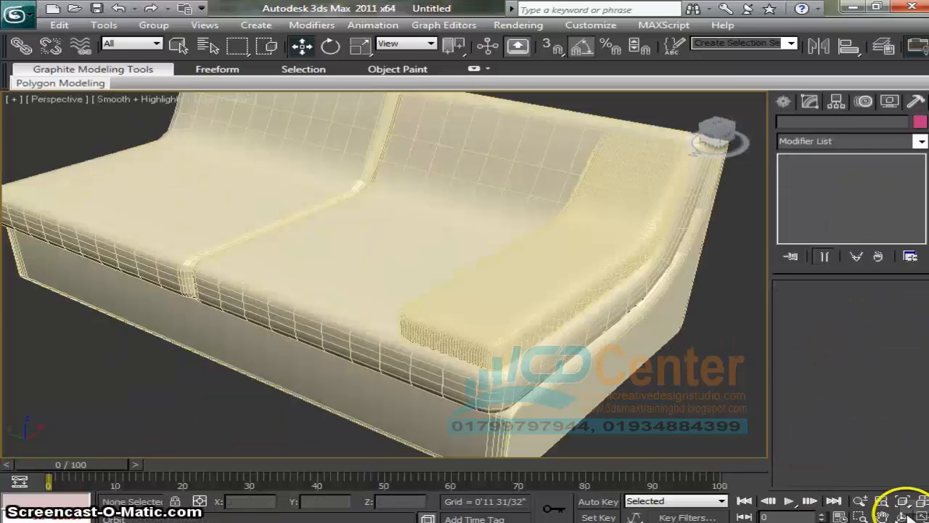
middle_click_drag(627, 369, 582, 396)
left_click(500, 309)
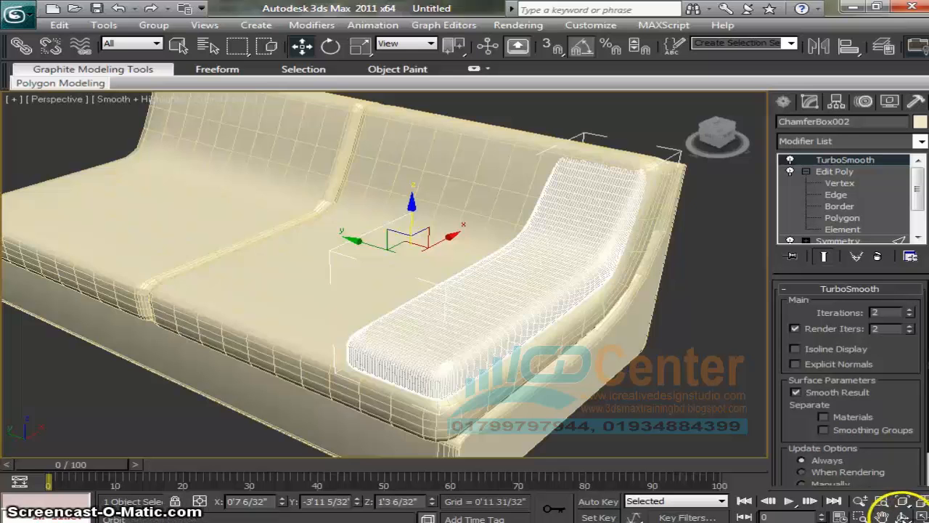
left_click(903, 515)
left_click_drag(535, 294, 543, 321)
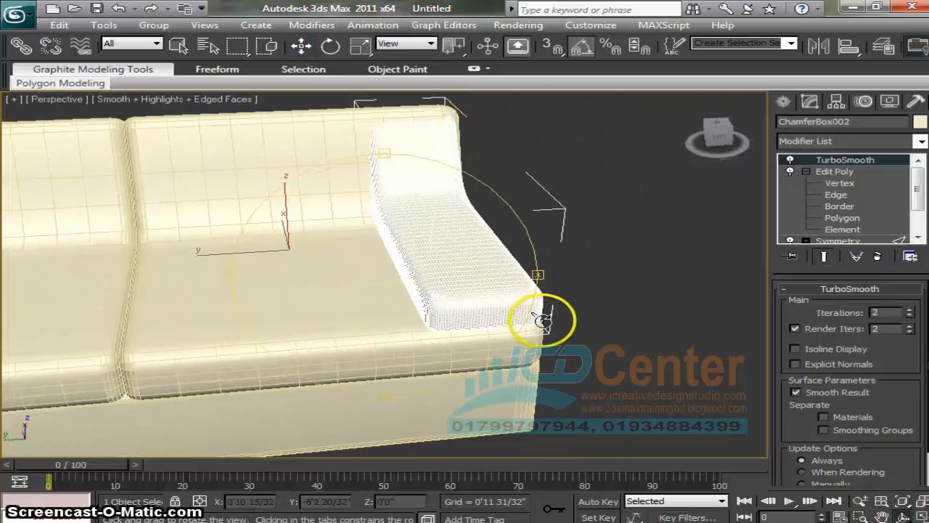
- Clear the selection and turn off the edged-faces display in the perspective view
right_click(545, 321)
left_click(649, 318)
key("F4")
middle_click_drag(510, 270, 560, 317)
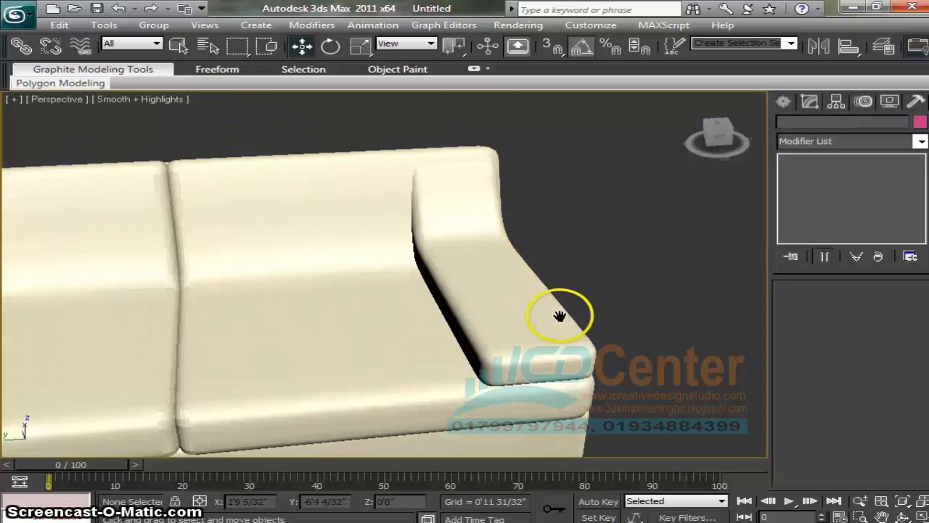
- Copy the end cushion along the Y axis toward the sofa's opposite end, to about Y 0'2 1/32"
left_click(552, 323)
scroll(641, 290, "down", 4)
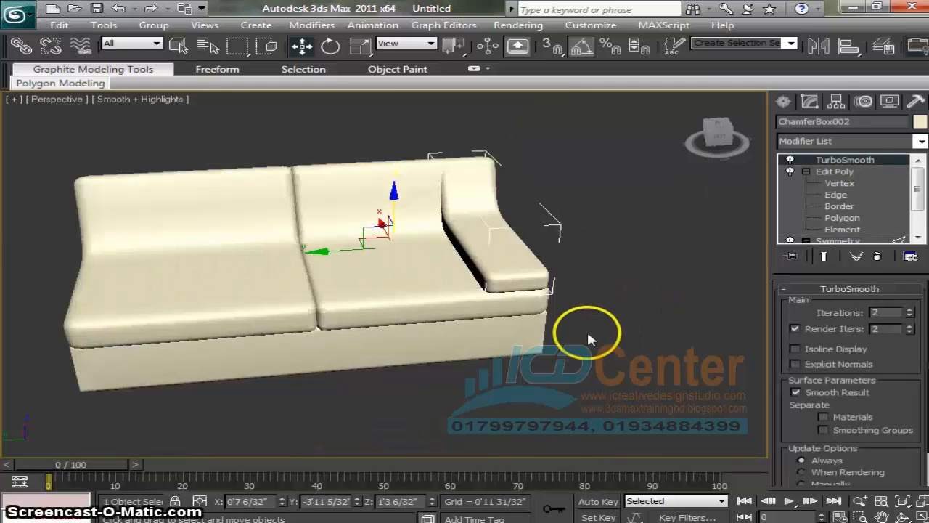
mouse_move(314, 249)
left_mouse_down("shift")
mouse_move(39, 255)
mouse_move(83, 263)
left_mouse_up("shift")
left_click(473, 331)
scroll(664, 322, "up", 5)
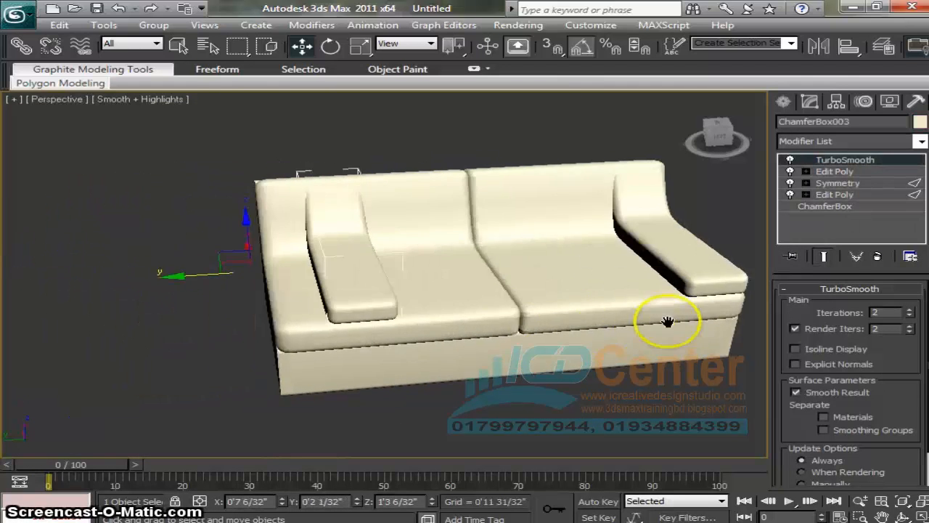
- Move the copied cushion along Y to about 0'8 25/32", flush with the sofa's opposite end, and deselect it
middle_click_drag(487, 296, 584, 287)
mouse_move(273, 238)
left_mouse_down()
mouse_move(177, 251)
mouse_move(193, 251)
left_mouse_up()
scroll(435, 294, "down", 5)
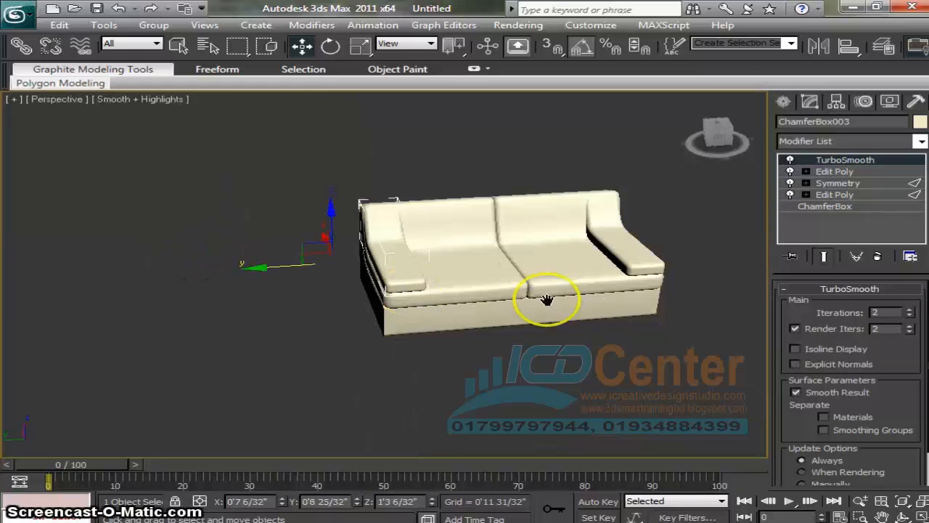
middle_click_drag(548, 300, 418, 306)
scroll(602, 310, "up", 3)
left_click(709, 301)
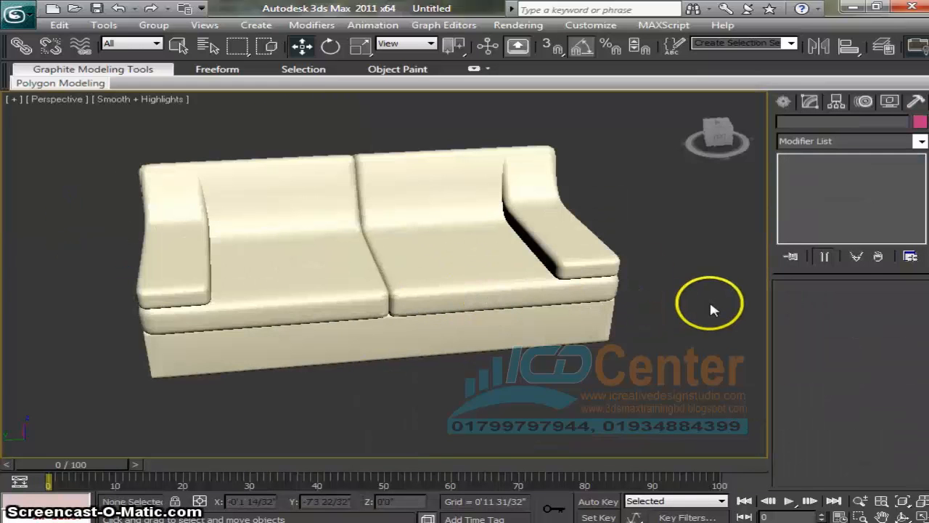
- Save the scene as "Sofa modelin final 1" in the My Youtube Tutorials folder on drive G:
left_click(903, 515)
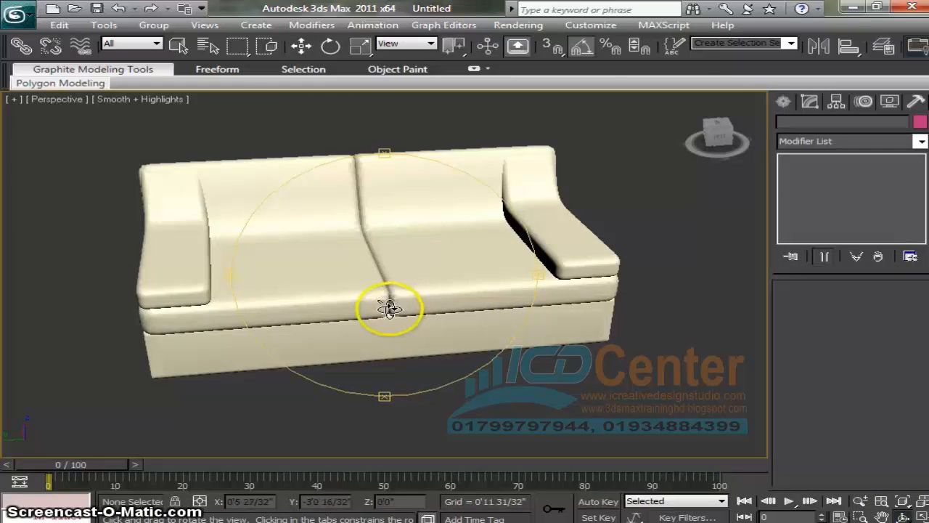
left_click_drag(390, 303, 602, 303)
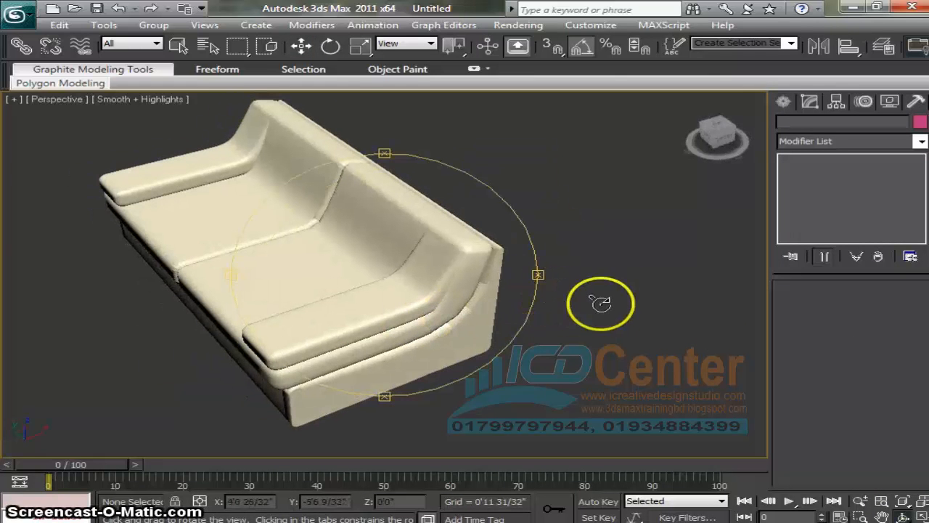
left_click(300, 48)
key("ctrl+s")
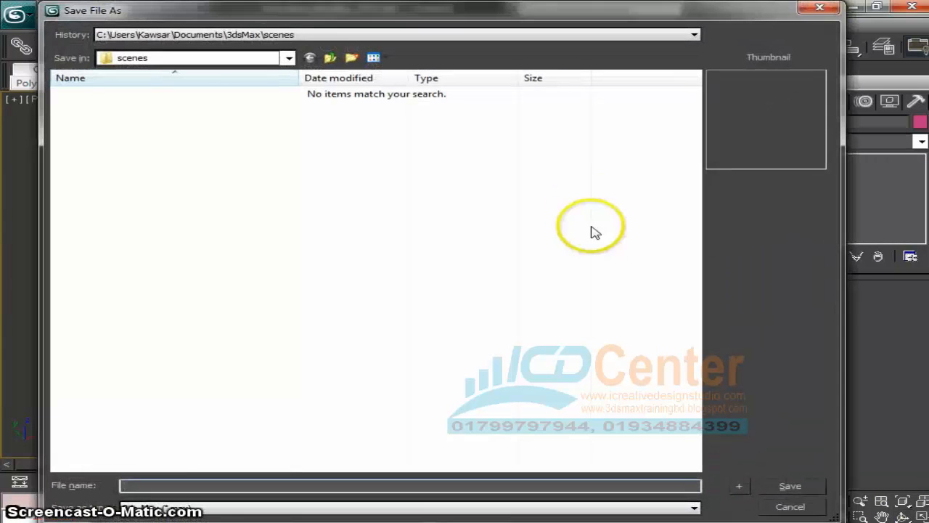
left_click(194, 60)
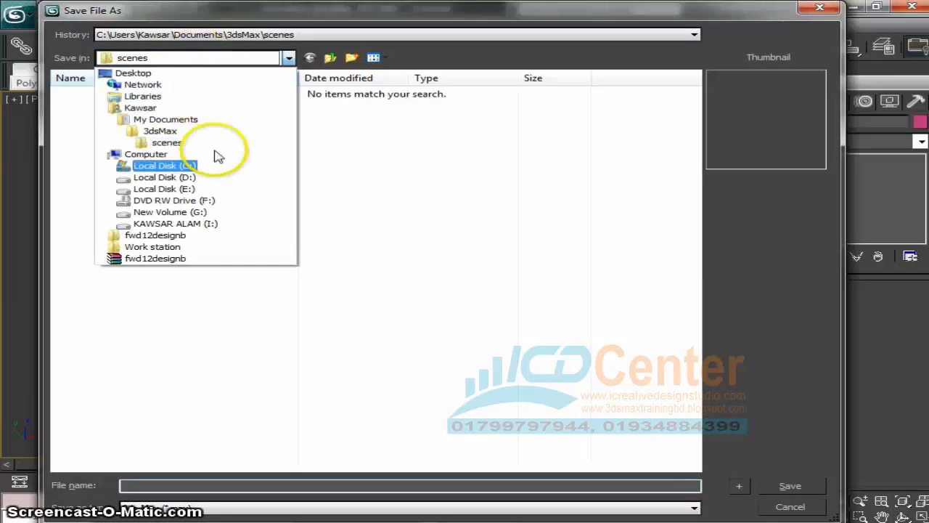
left_click(190, 212)
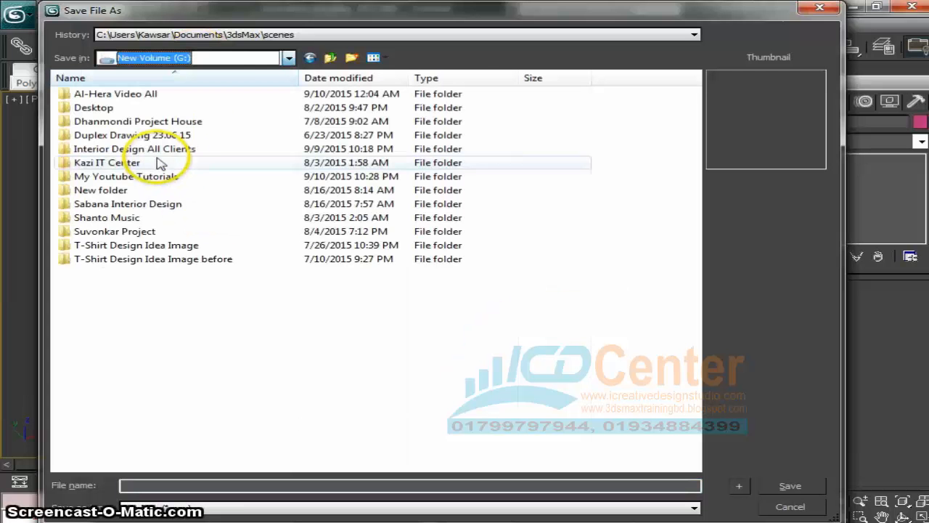
double_click(137, 178)
left_click(312, 484)
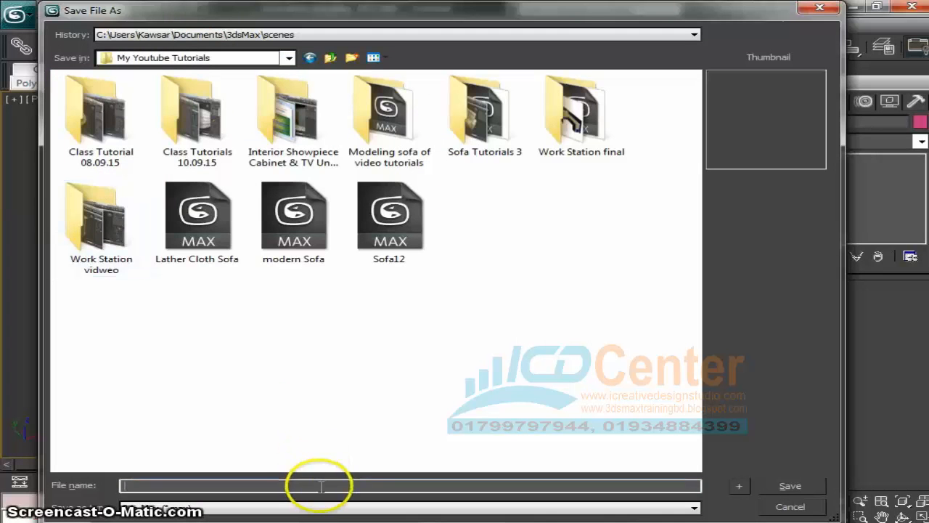
type("Sofa mod")
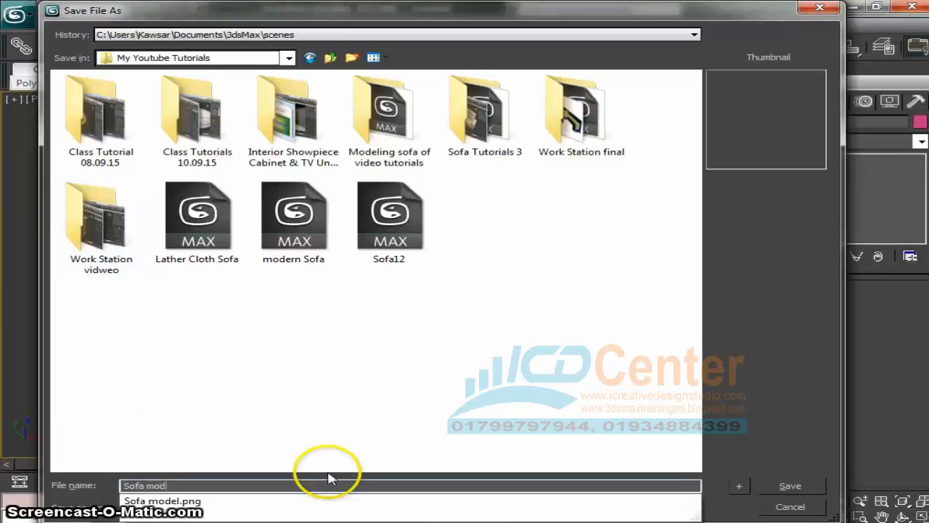
type("elin final ")
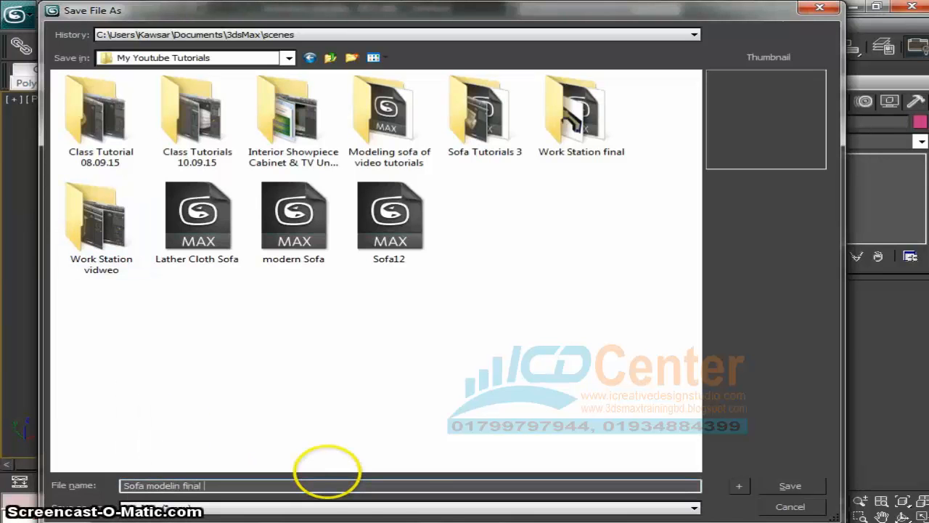
type("1")
key("Return")
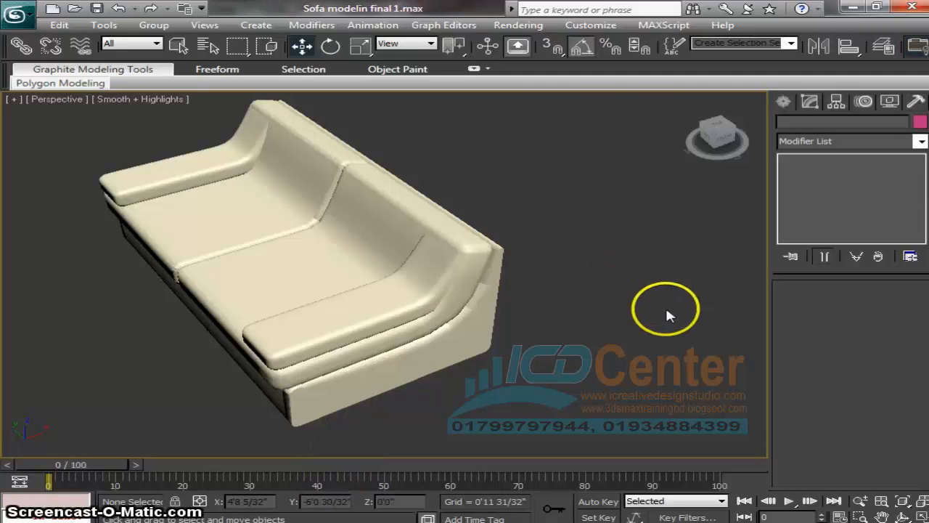
- Create a chamfer box over the backrest between the armrests in the wireframe top view, about 3'10 13/32" long, 1'4 3/32" wide and 1'1 3/32" high
key("t")
scroll(475, 245, "down", 3)
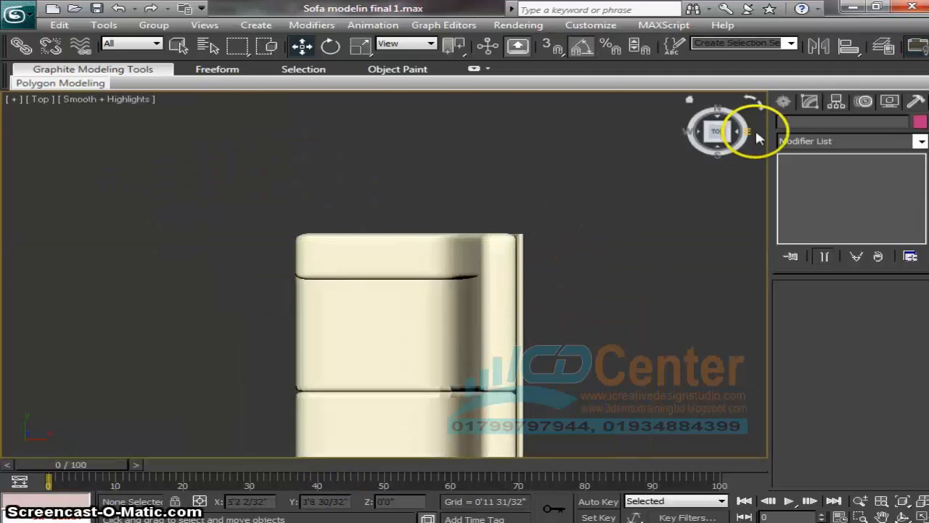
left_click(785, 101)
left_click(817, 209)
middle_click_drag(508, 276, 426, 119)
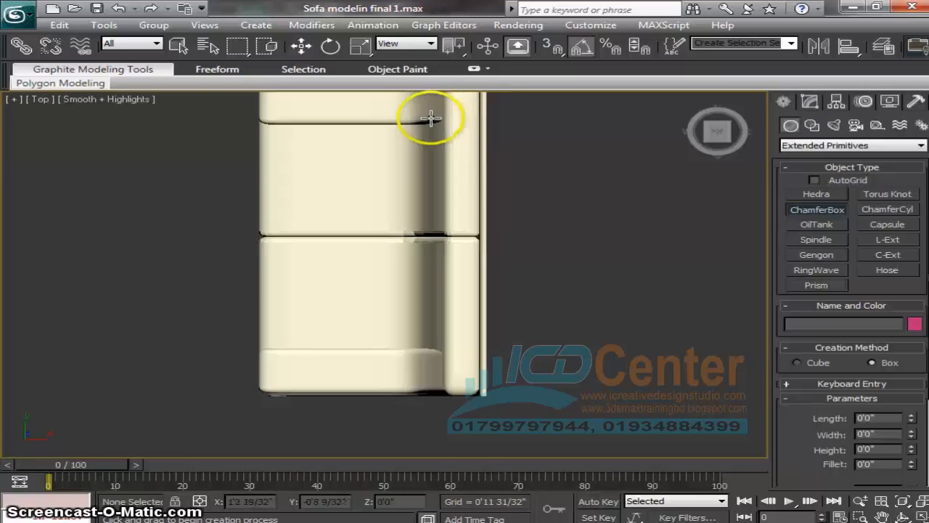
middle_click_drag(509, 155, 466, 227)
key("F3")
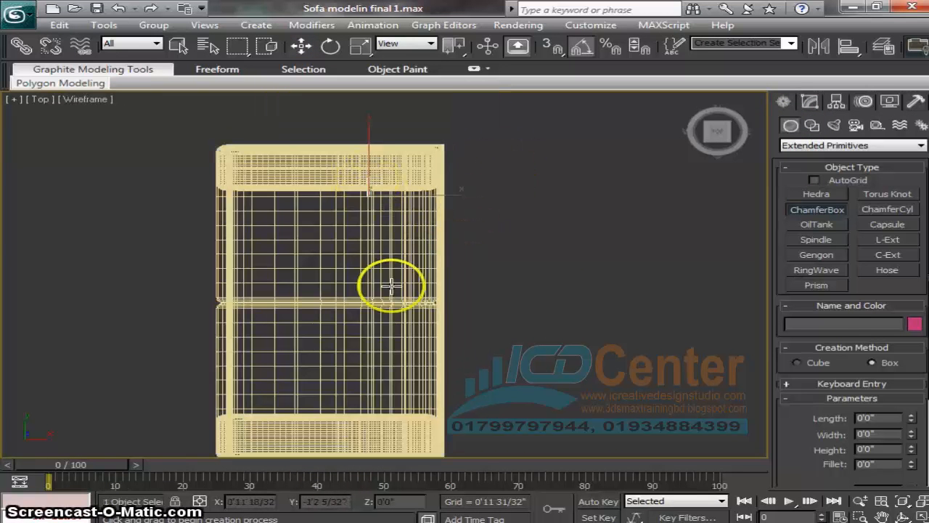
left_click_drag(444, 177, 462, 416)
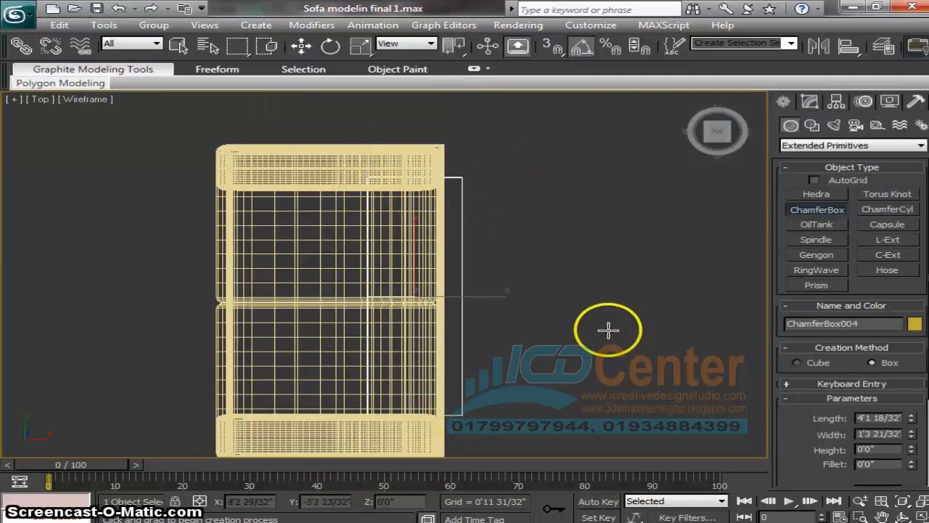
right_click(584, 323)
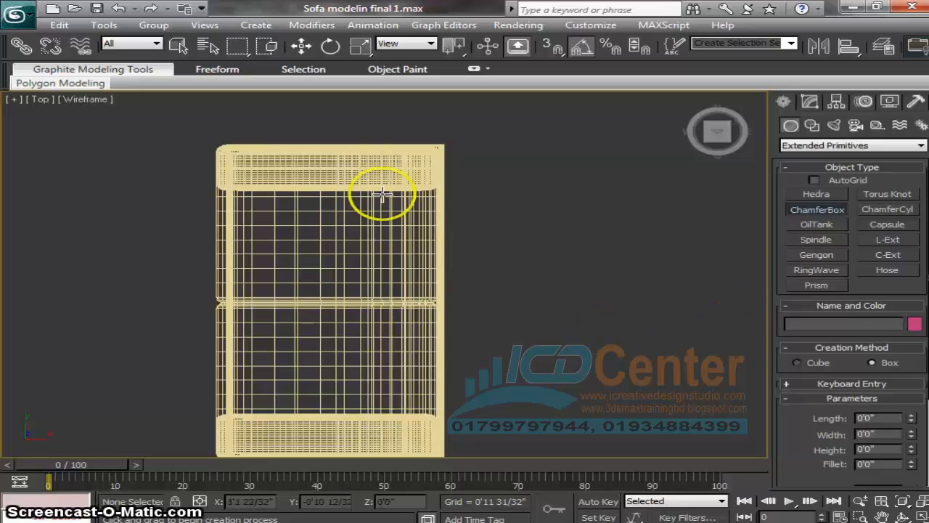
left_click_drag(372, 190, 471, 409)
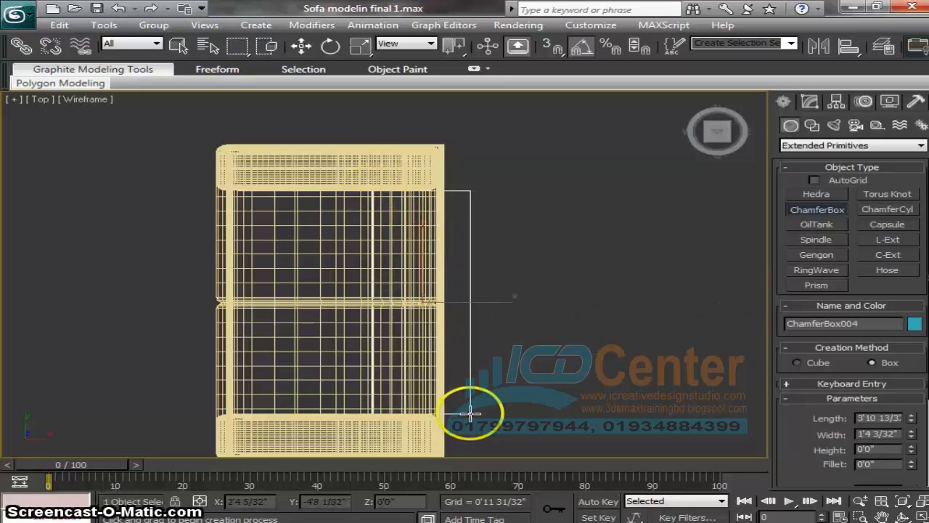
left_click(436, 352)
left_click(305, 51)
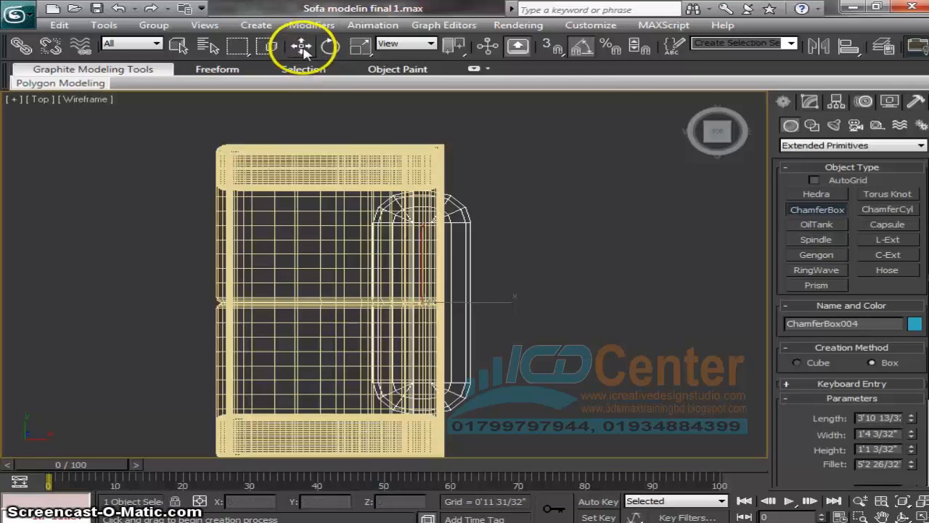
- Switch the viewport to a shaded perspective view showing the whole sofa
left_click(691, 100)
middle_click_drag(514, 289, 502, 293)
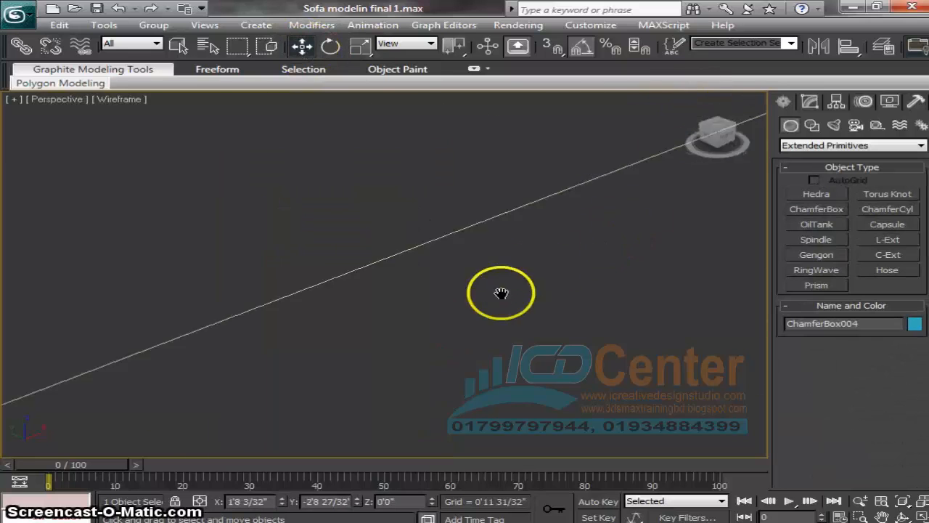
scroll(501, 294, "down", 6)
key("F3")
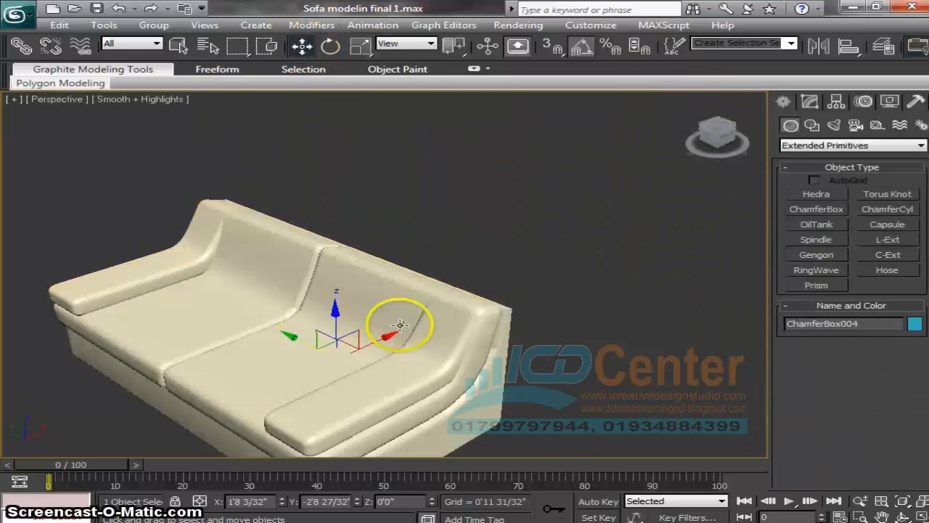
left_click(332, 294)
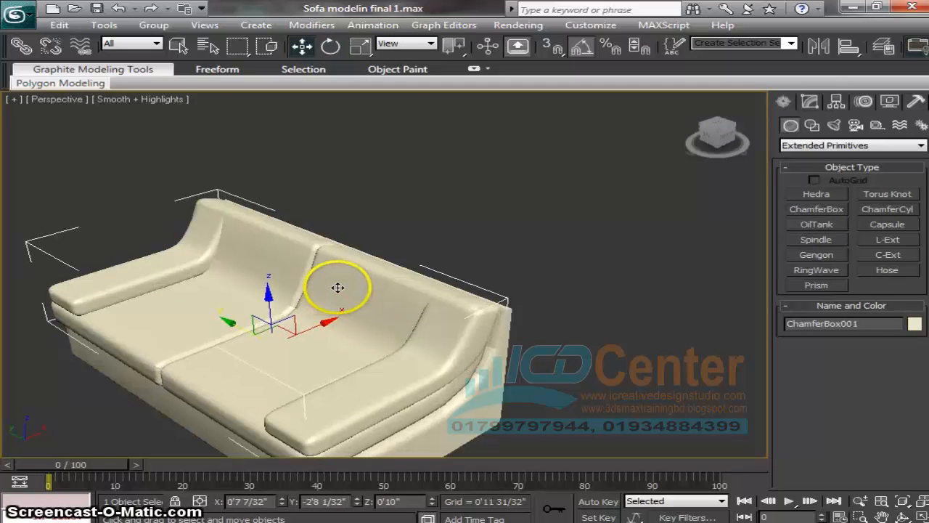
left_click_drag(337, 288, 279, 299)
key("ctrl+z")
key("ctrl+z")
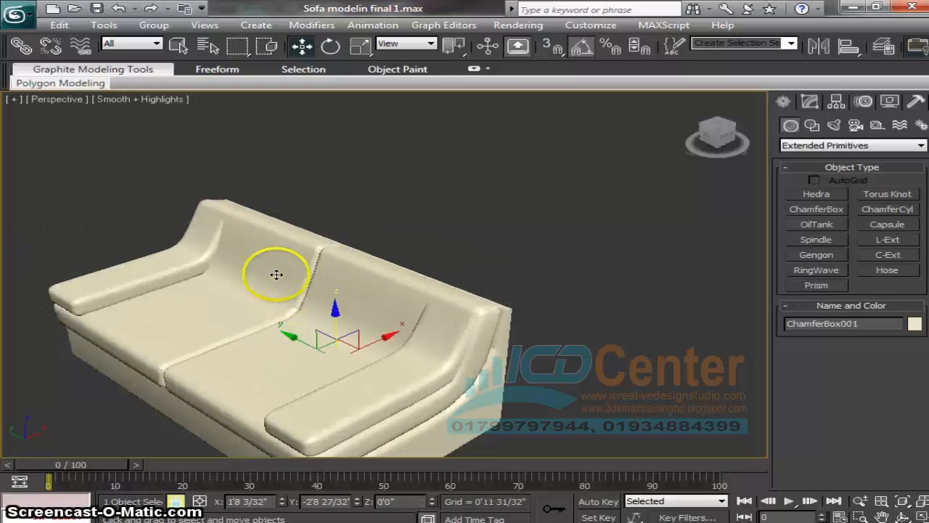
- Raise the new chamfer box above the seats to about Z 1'7 31/32" and open its parameters for editing
left_click_drag(359, 326, 327, 240)
scroll(369, 239, "up", 2)
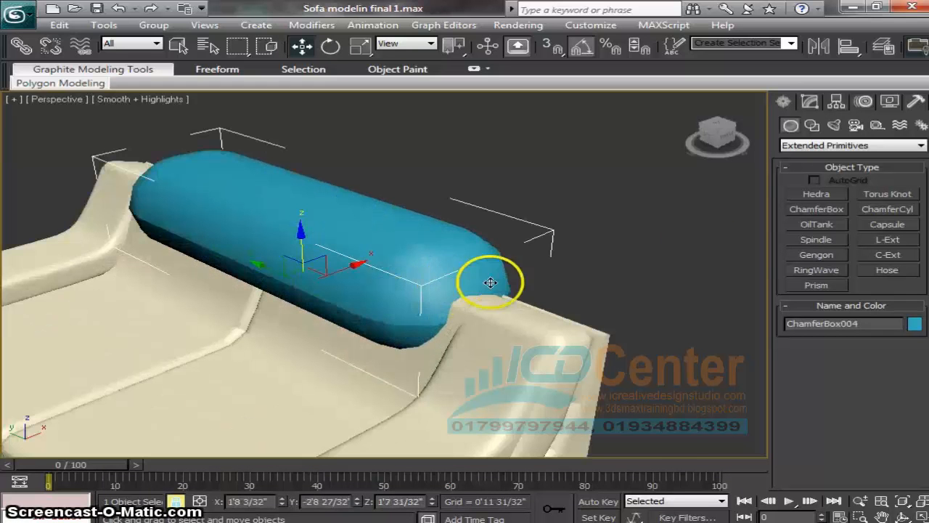
left_click(809, 101)
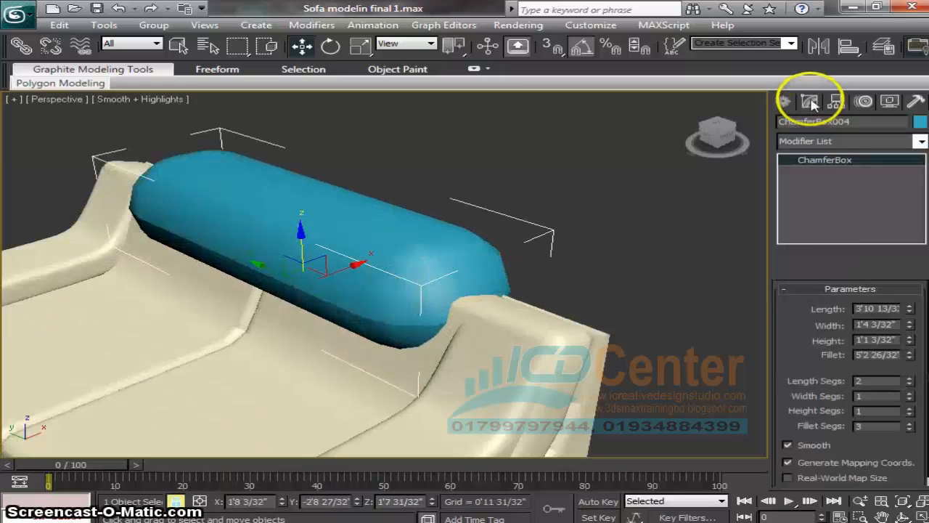
- Try a length of 1' for the chamfer box, then undo it
double_click(870, 308)
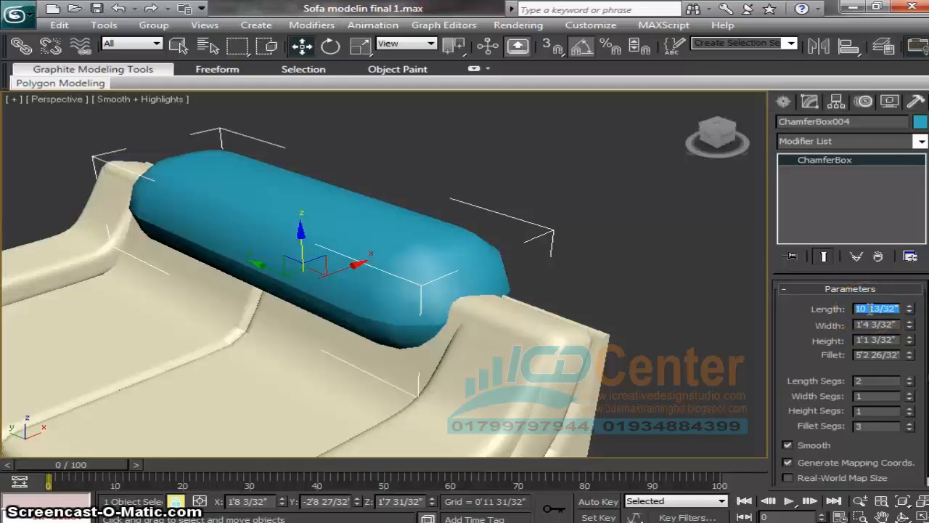
type("1")
key("Return")
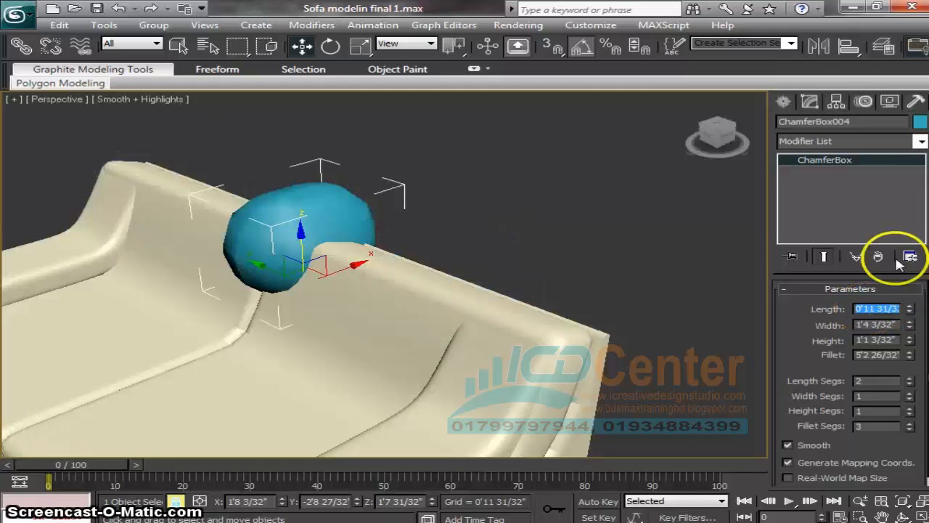
key("ctrl+z")
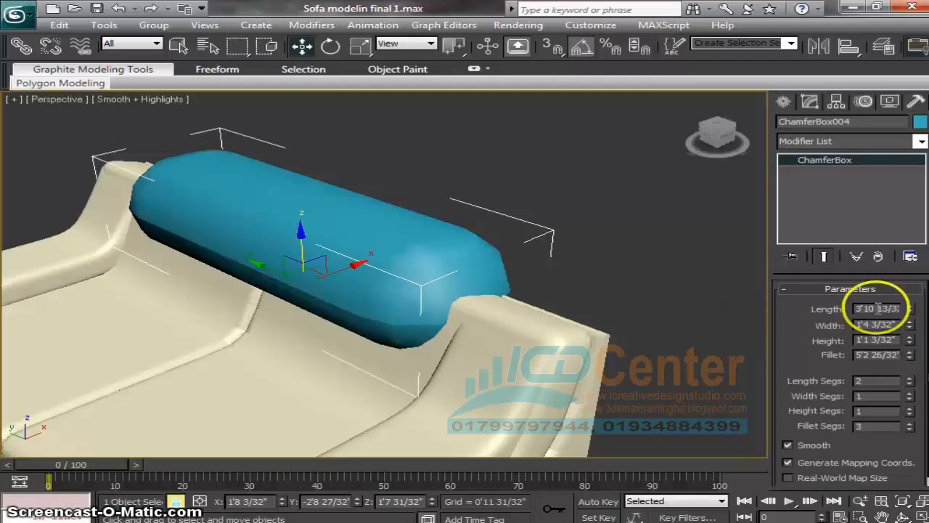
- Set the chamfer box's width to 2' and its height to 4"
key("Tab")
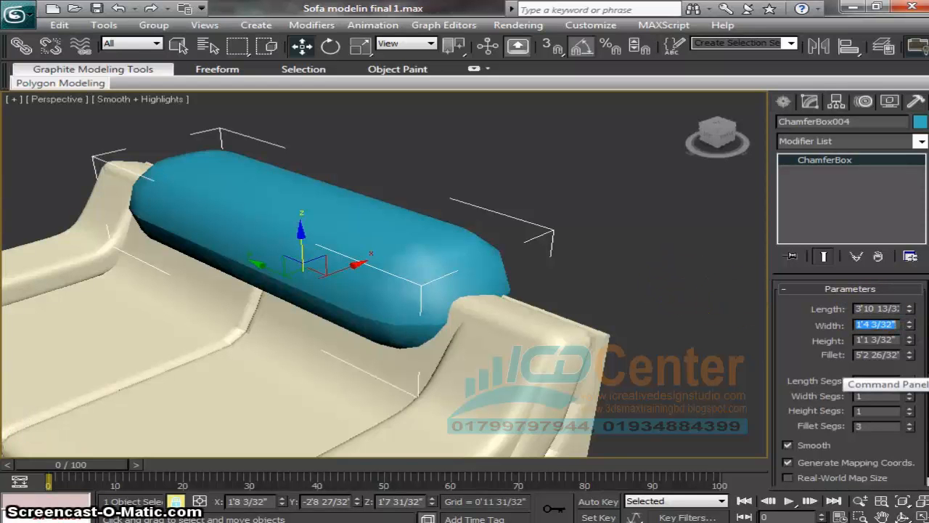
type("2")
key("Return")
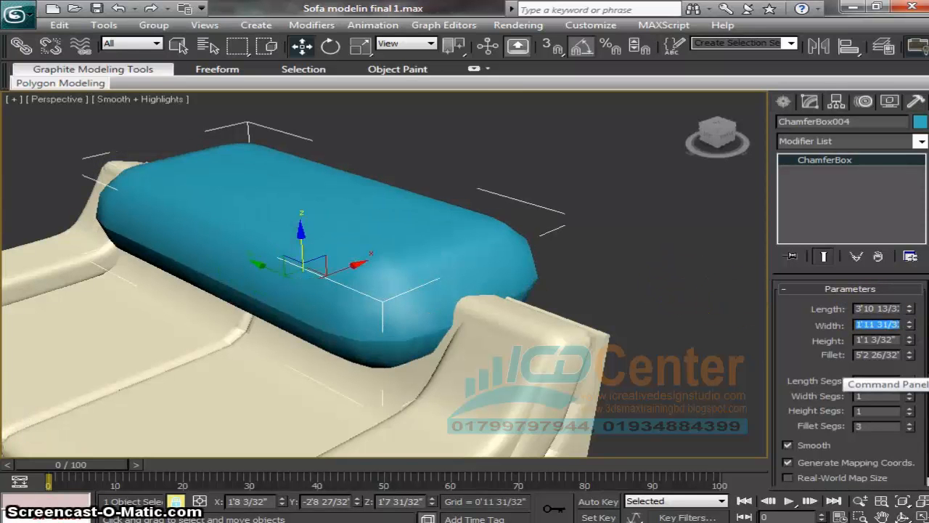
key("Tab")
type("4")
key("Return")
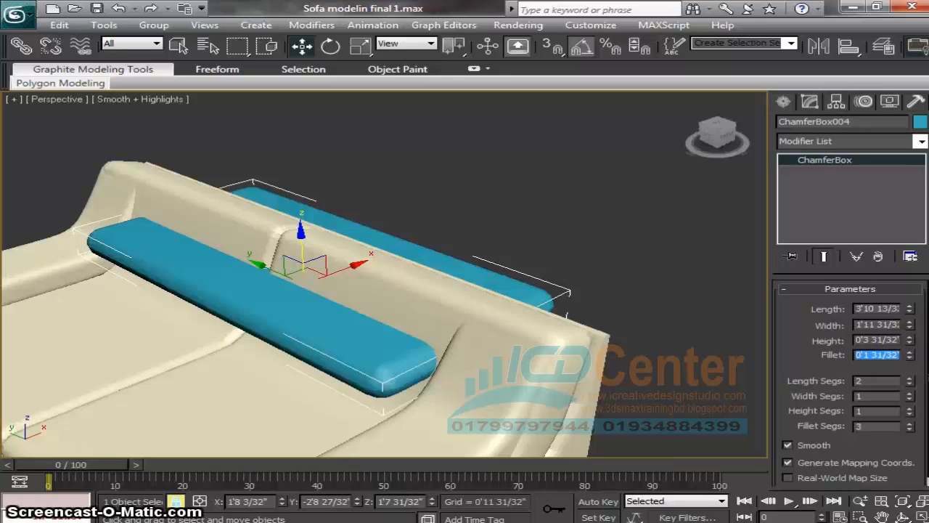
- Set the chamfer box's fillet to 0 and release the selection lock
type("0")
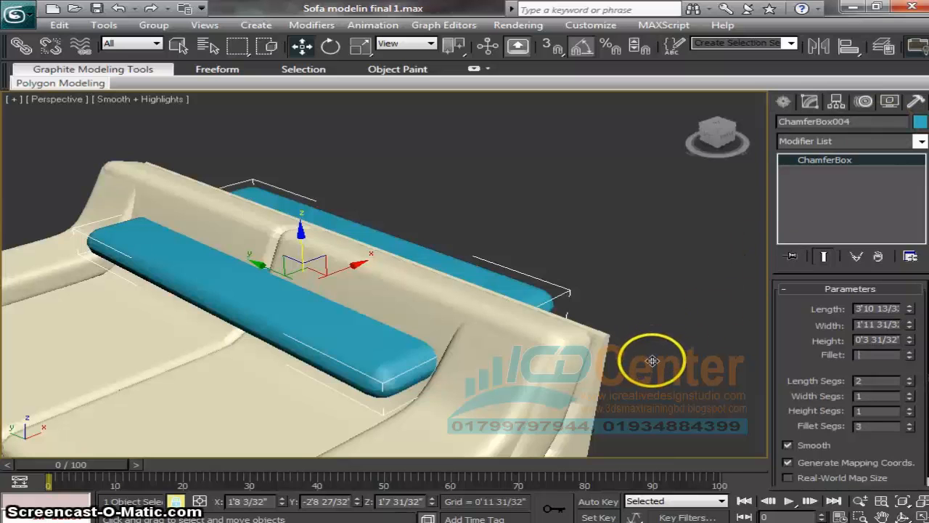
key("Return")
left_click(177, 503)
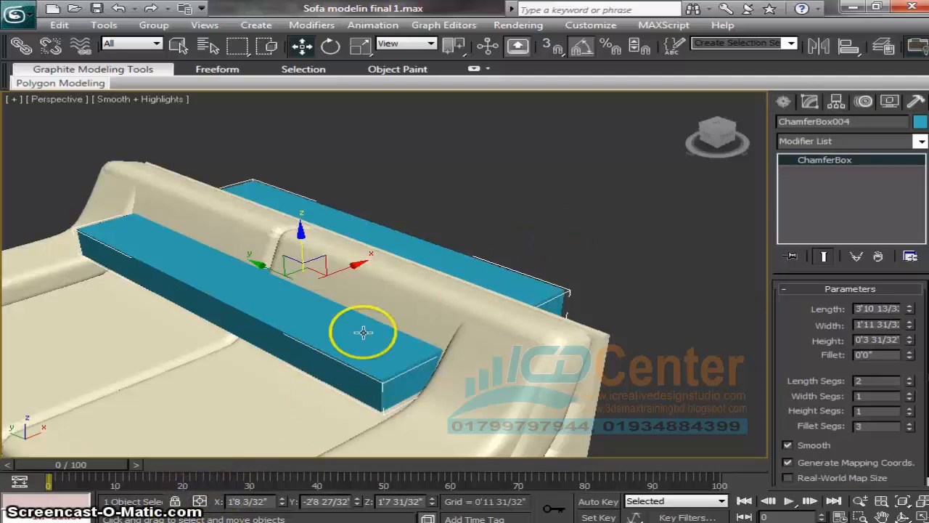
- Try fillets of 3" and 1" on the chamfer box, and settle on a fillet of 1.5"
left_click(363, 333)
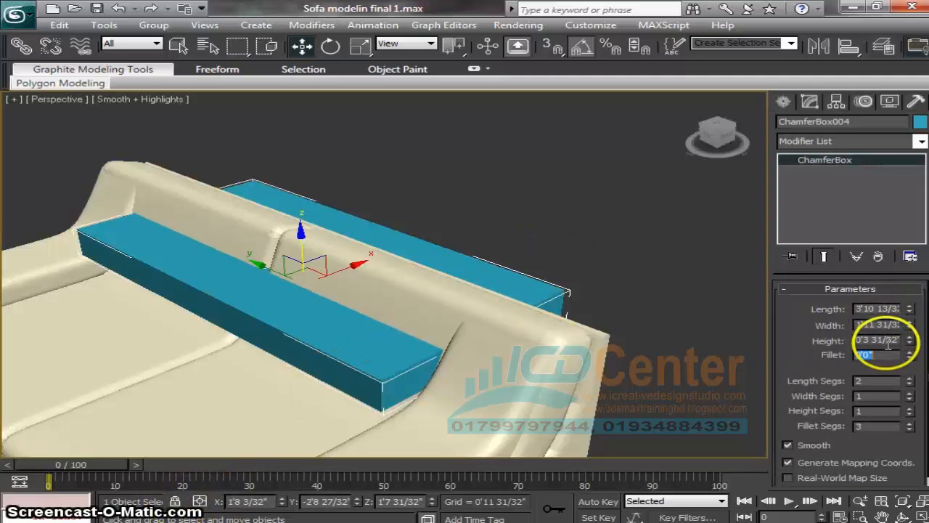
type("3")
key("Return")
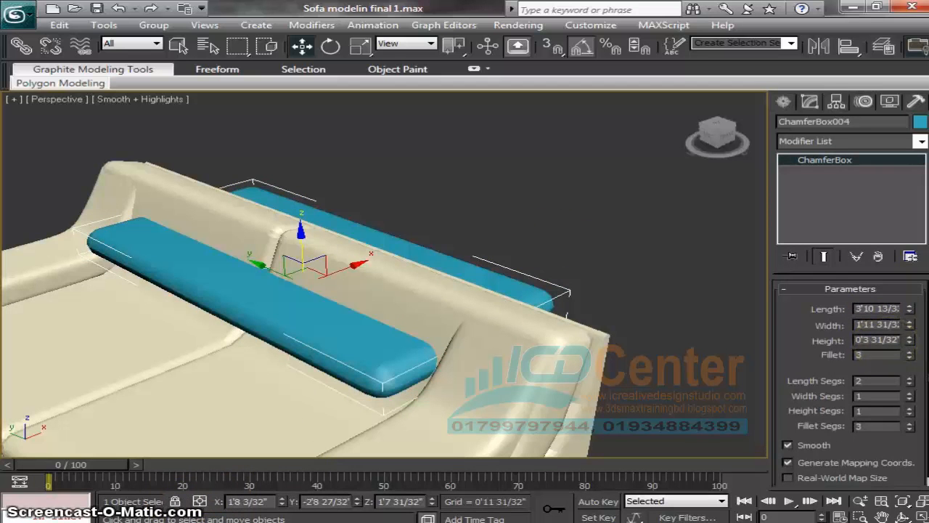
type("1")
key("Return")
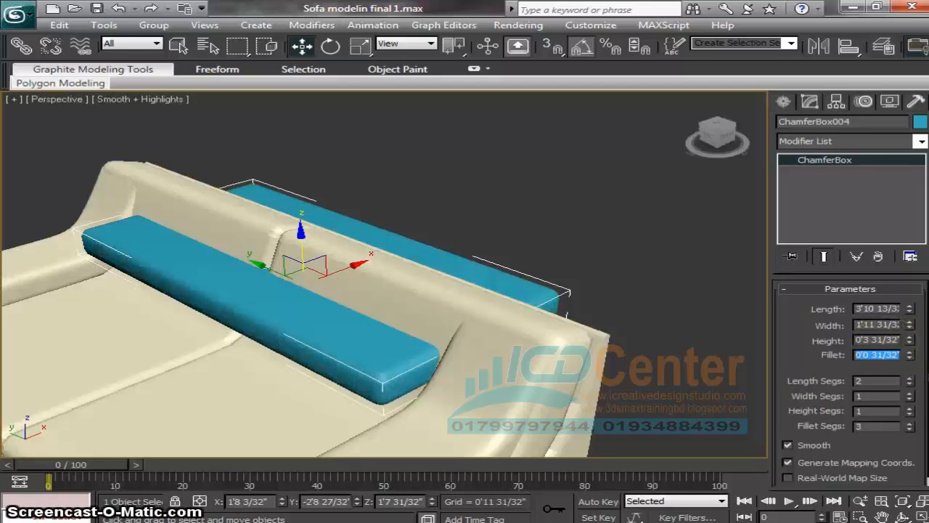
middle_click_drag(702, 326, 686, 322)
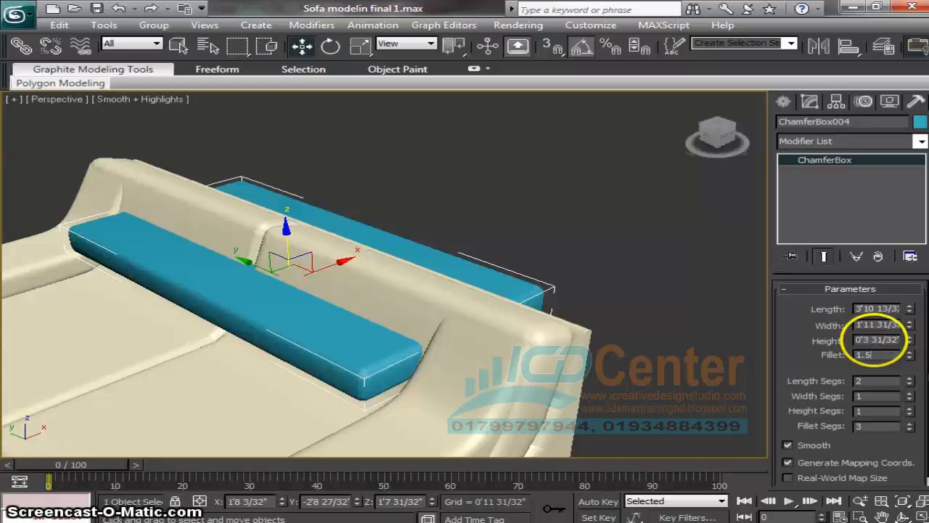
key("Return")
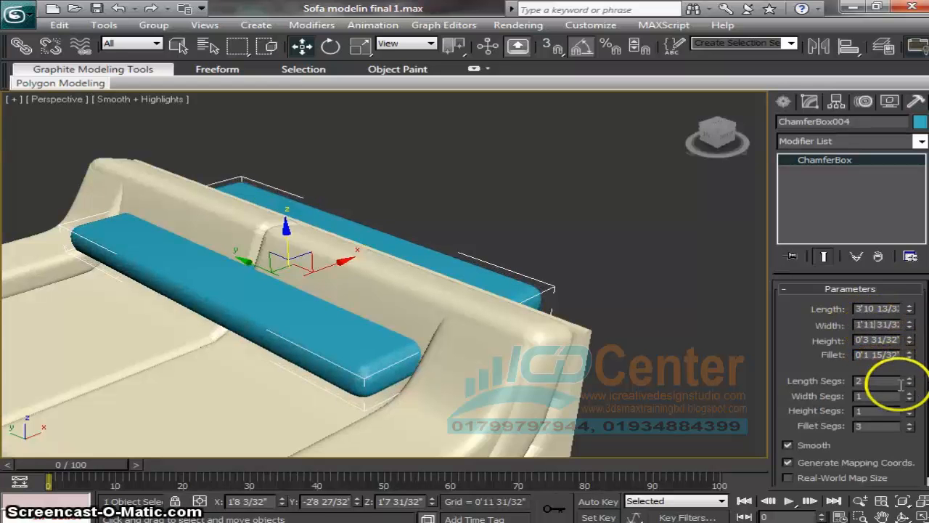
- Set the chamfer box's height to 4.5"
key("shift+Tab")
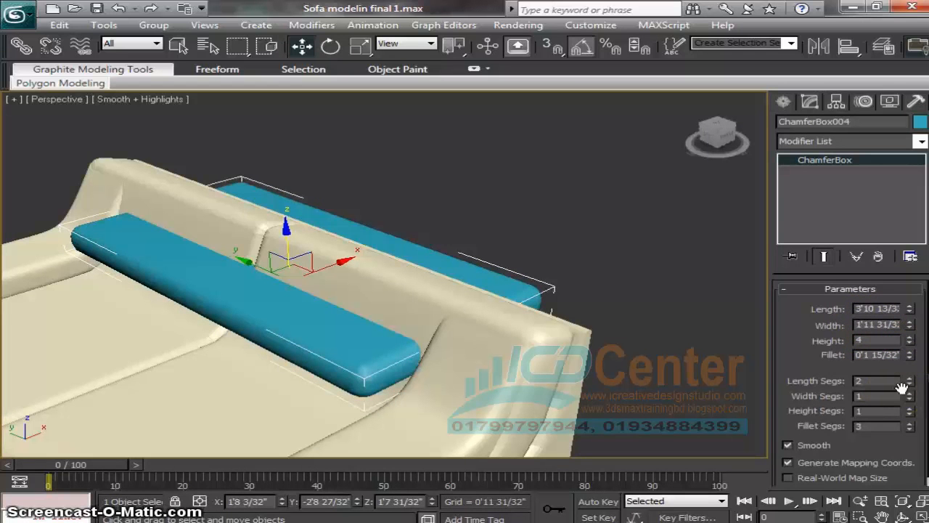
type("4.")
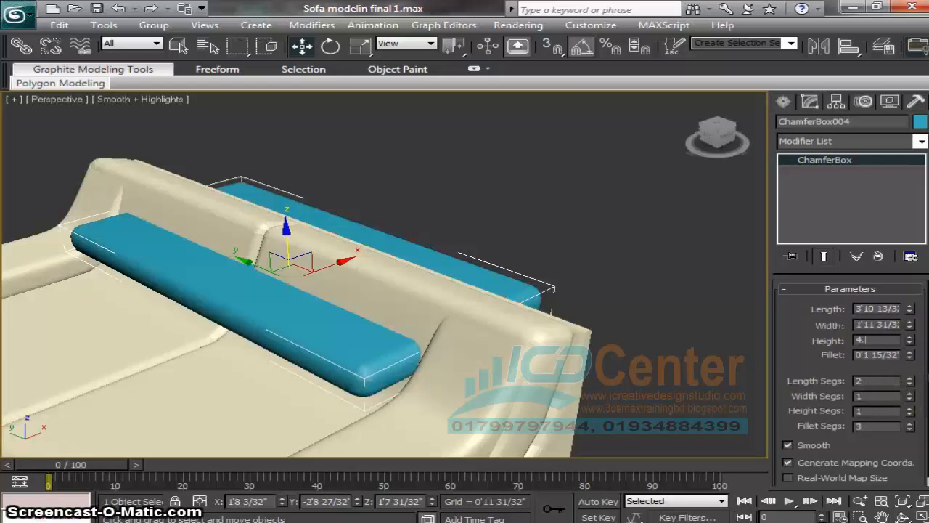
type("5")
key("Return")
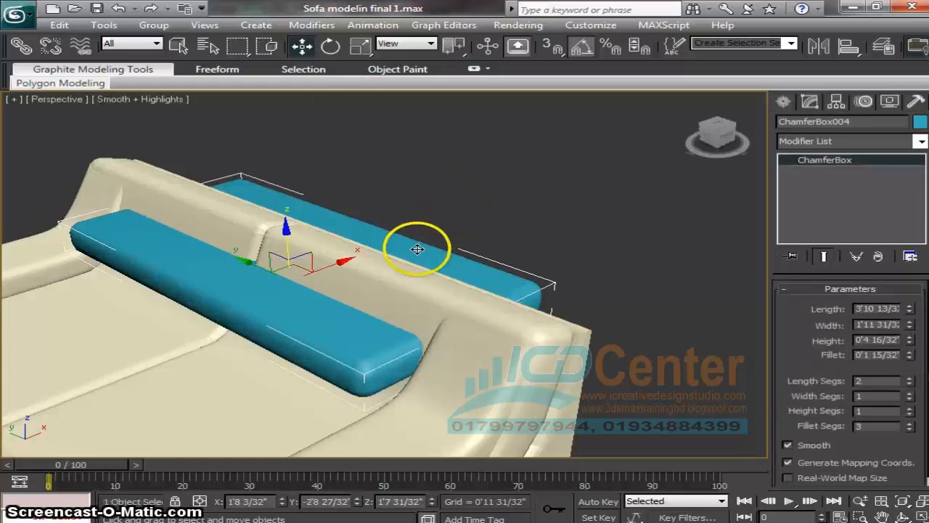
- Display edged faces in the perspective view and raise the chamfer box above the sofa back to about Z 2'3 25/32"
middle_click_drag(418, 249, 454, 282)
key("F3")
key("F3")
key("F4")
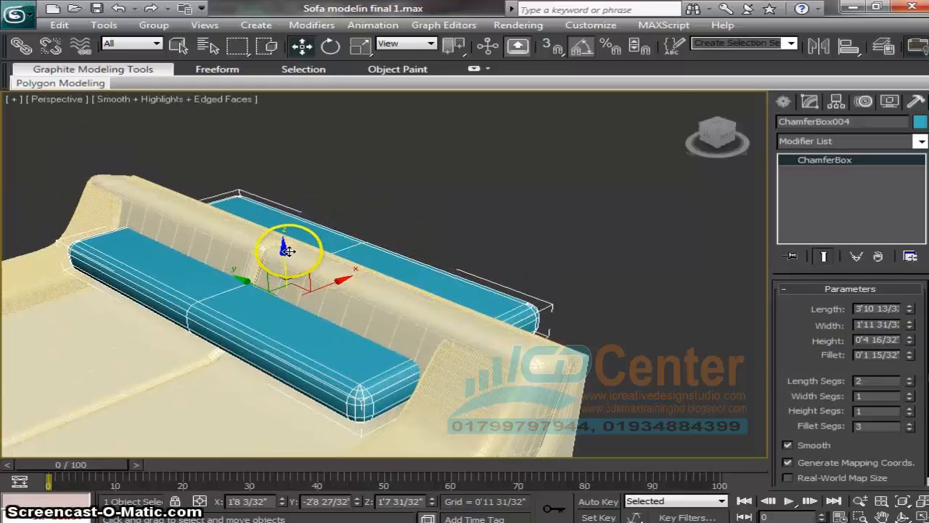
left_click_drag(287, 250, 282, 190)
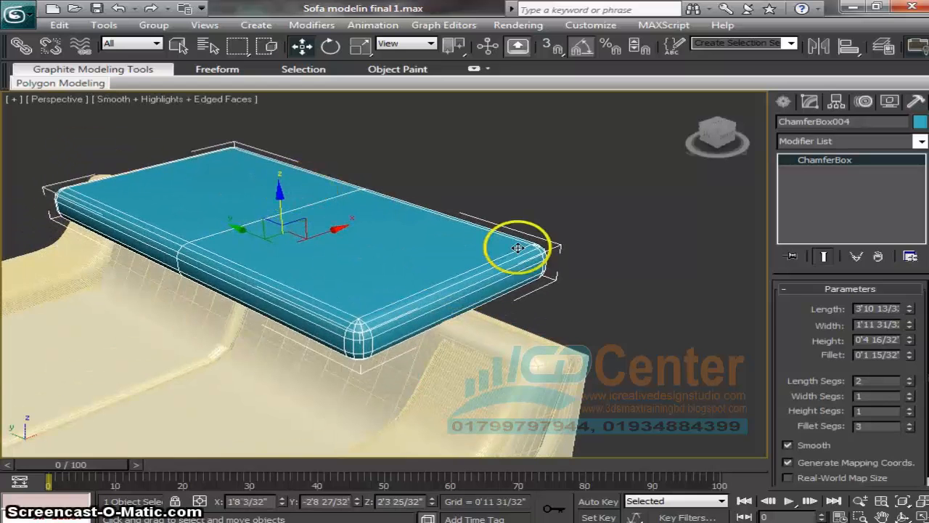
- Divide the chamfer box into 8 length segments and 4 width segments
left_click(909, 393)
left_click(909, 392)
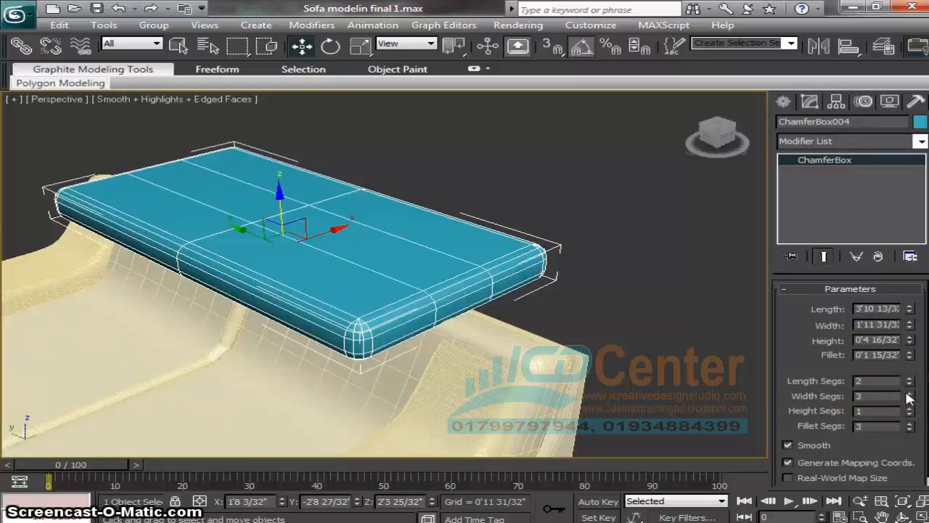
left_click(909, 380)
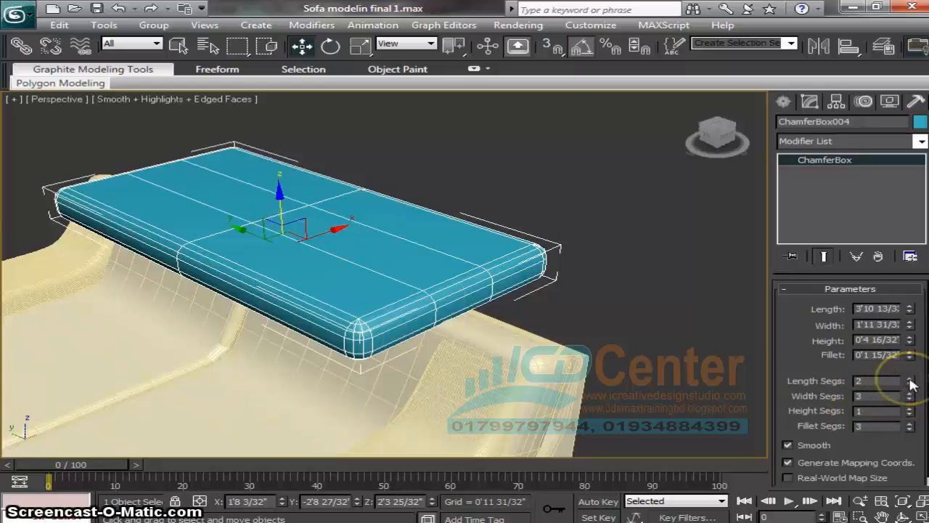
left_click(909, 393)
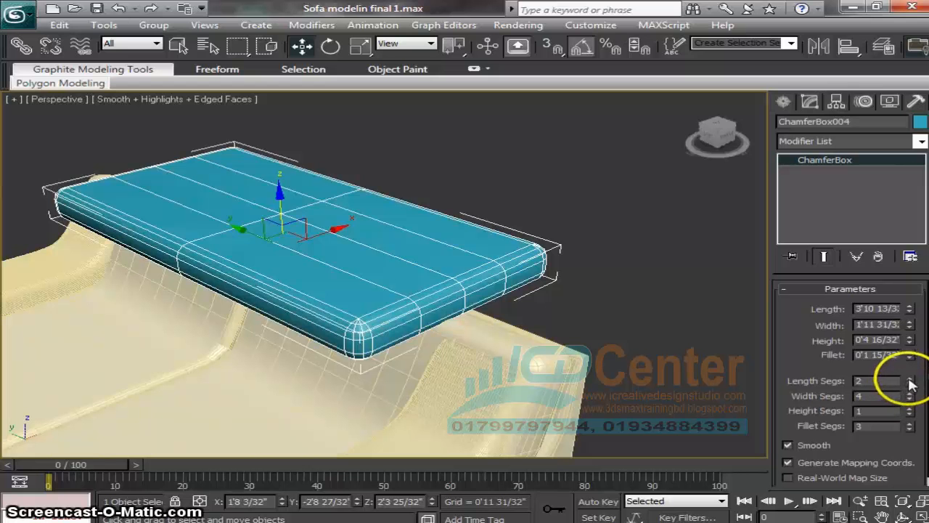
left_click(910, 381)
left_click(910, 381)
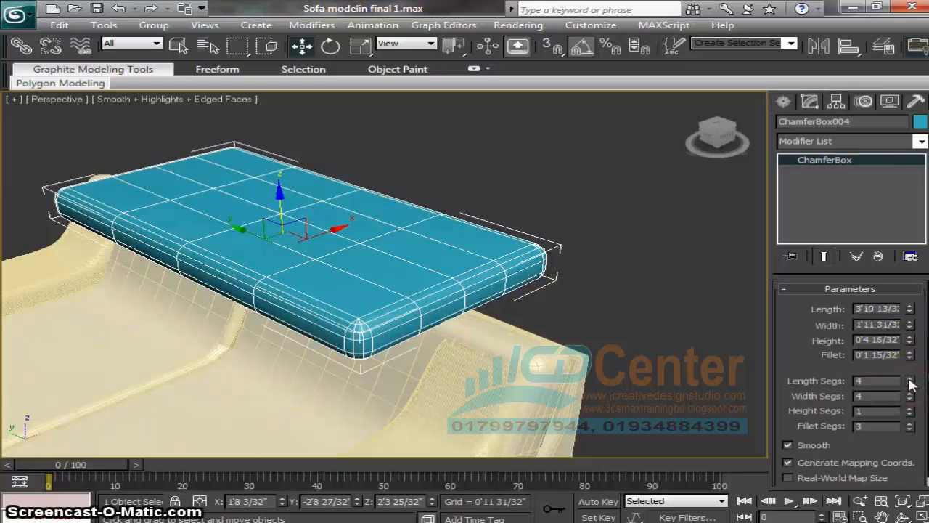
left_click(910, 382)
left_click(910, 382)
left_click(909, 381)
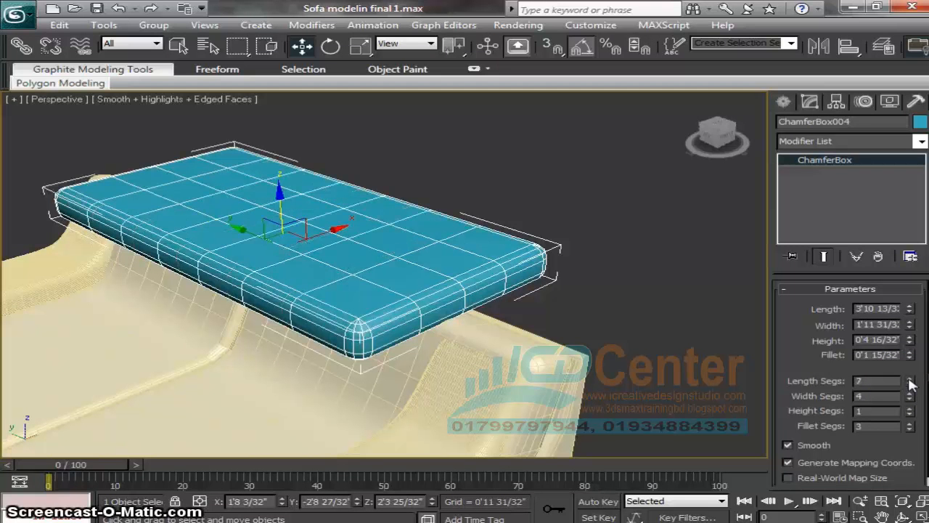
left_click(910, 382)
middle_click_drag(469, 311, 529, 363)
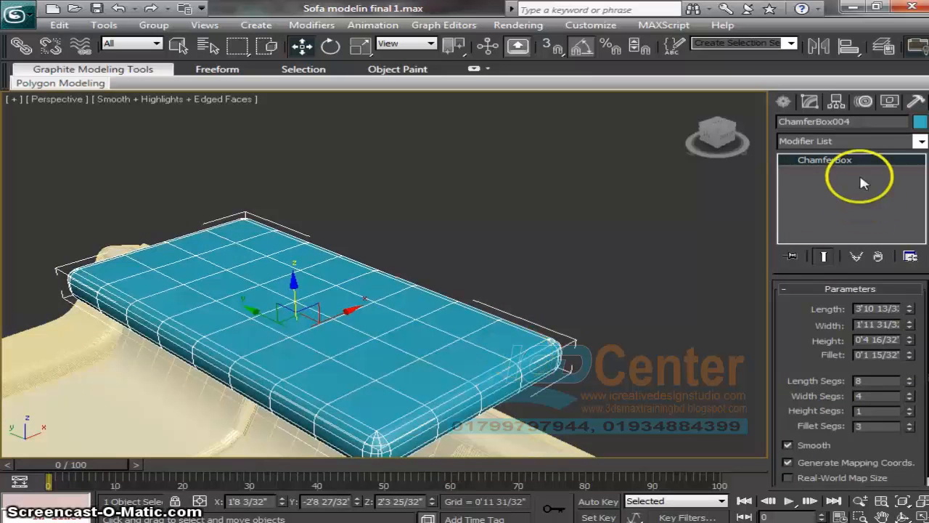
- Add an Edit Poly modifier to the chamfer box and switch to its Edge sub-object level
left_click(850, 142)
scroll(819, 233, "down", 10)
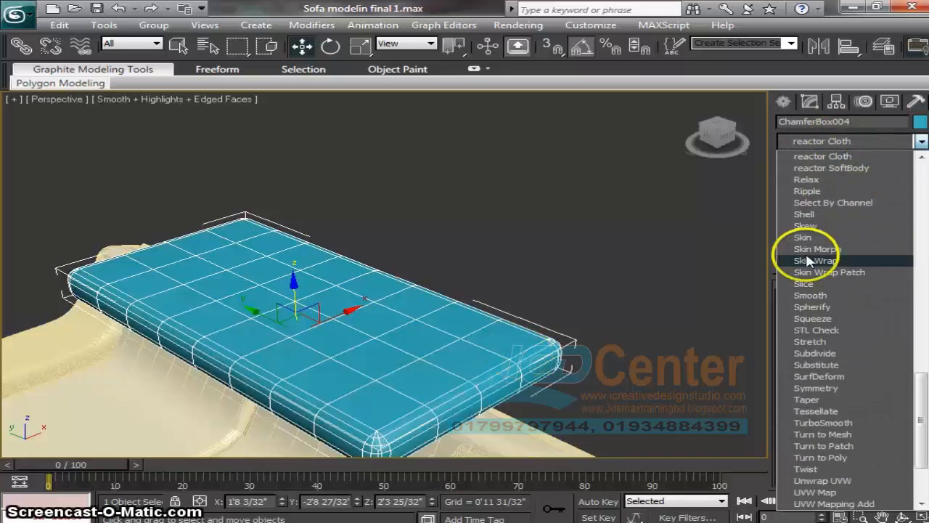
scroll(816, 196, "up", 12)
left_click(819, 192)
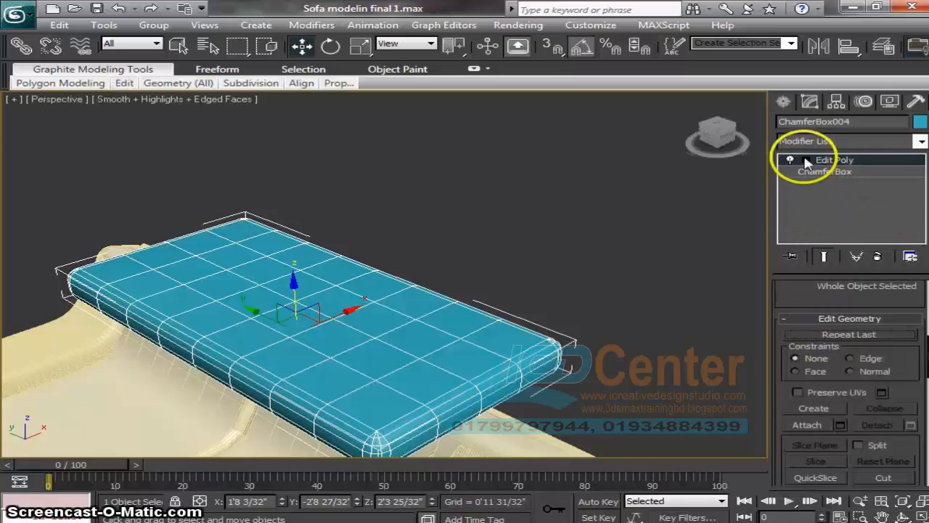
left_click(800, 160)
left_click(836, 183)
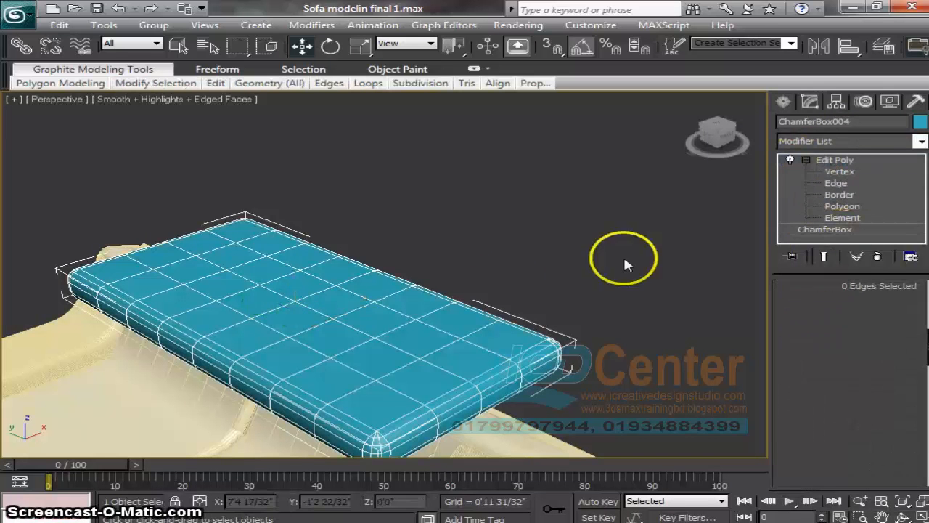
- Select seven consecutive edges along the lengthwise centre line of the box's upper face
left_click(221, 268)
left_click(251, 274, "ctrl")
left_click(281, 302, "ctrl")
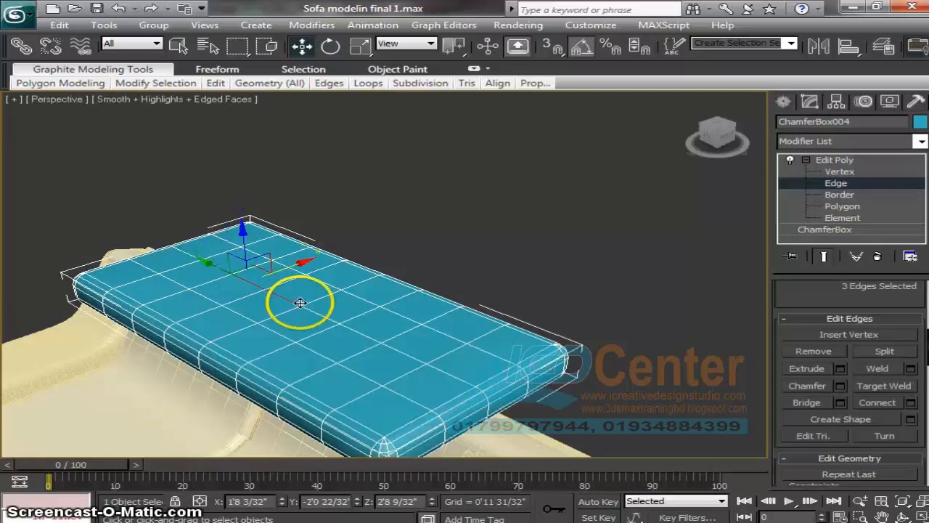
left_click(324, 313, "ctrl")
left_click(327, 316, "ctrl")
left_click(360, 333, "ctrl")
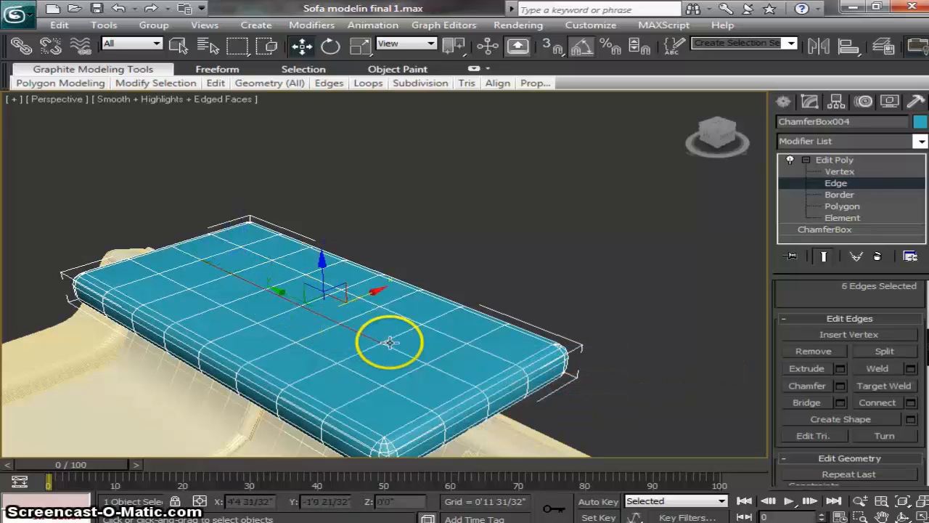
left_click(397, 347, "ctrl")
middle_click_drag(467, 380, 450, 358)
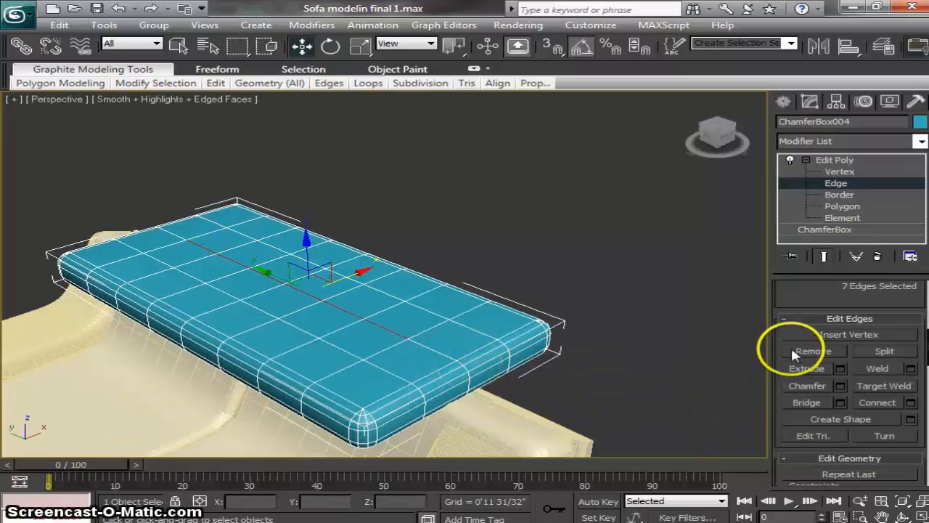